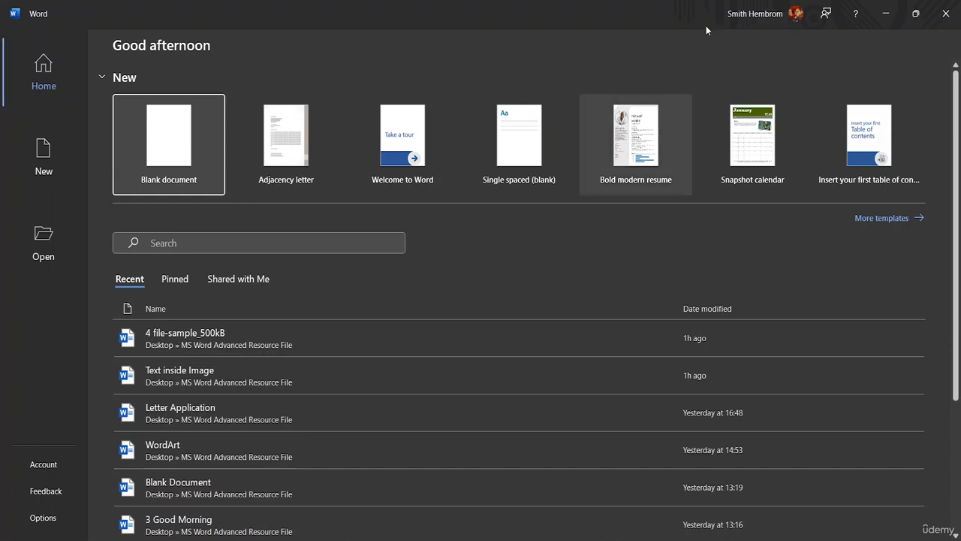
# Create Document1 as a new blank document from the Word start screen
pyautogui.click(170, 149)
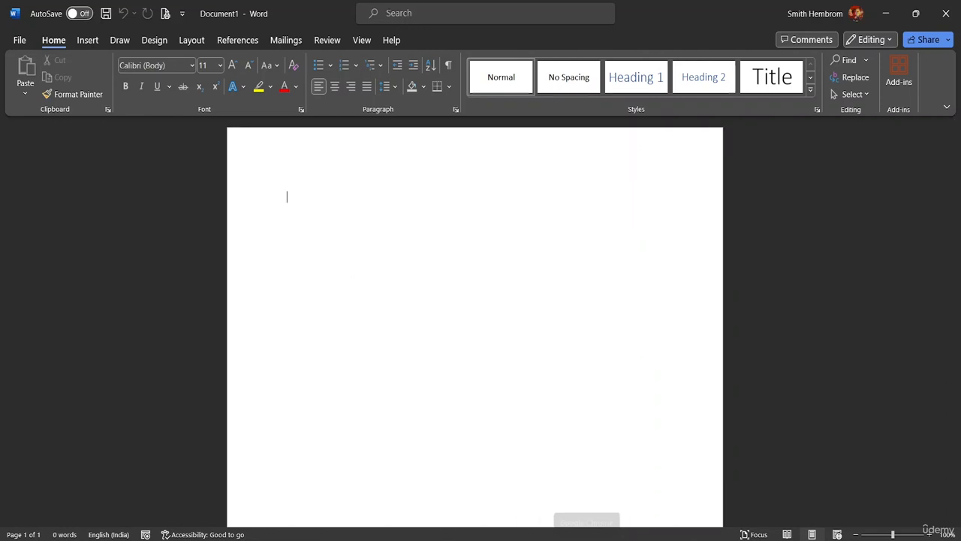
# Open the Letter Application document
pyautogui.click(20, 39)
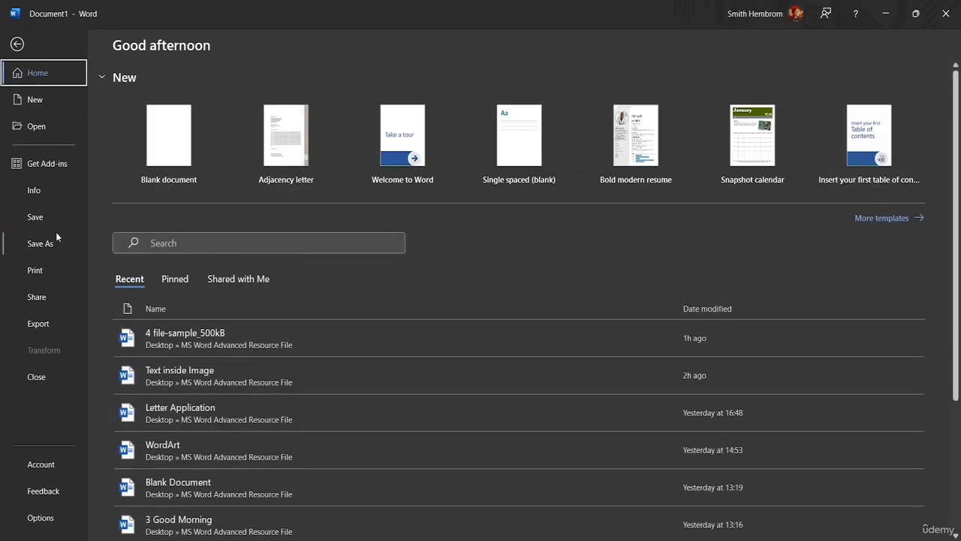
pyautogui.click(52, 128)
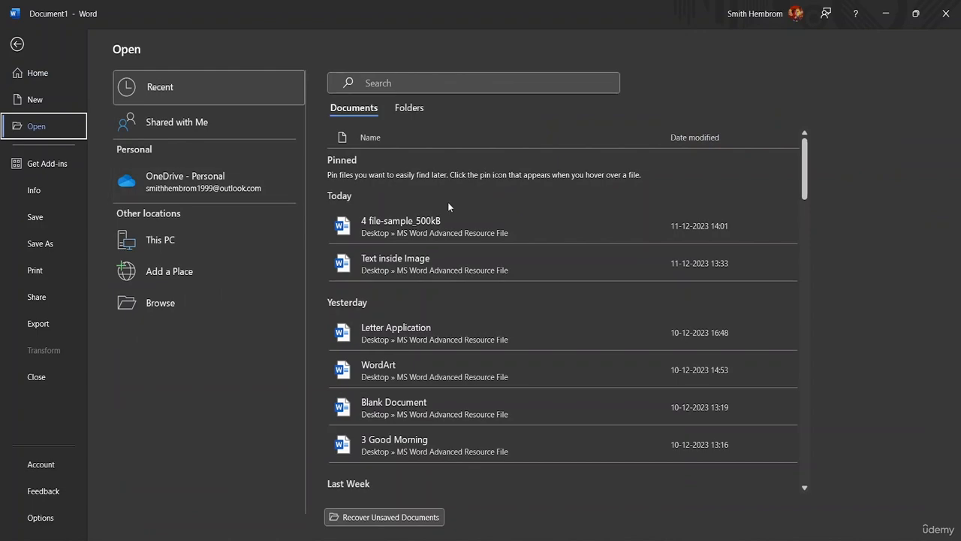
pyautogui.click(419, 328)
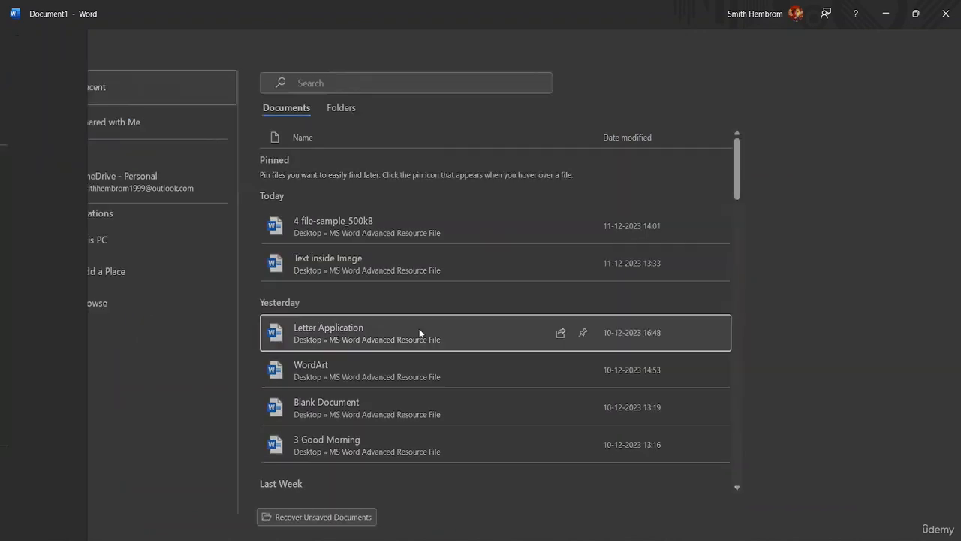
# Copy the entire letter and create a second blank document, Document2
pyautogui.scroll(-5, 409, 294)
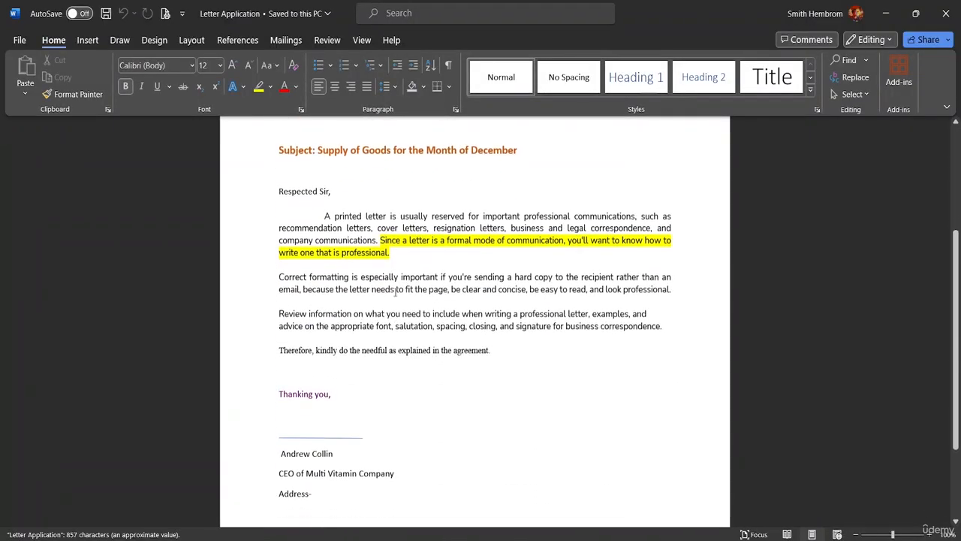
pyautogui.scroll(6, 395, 290)
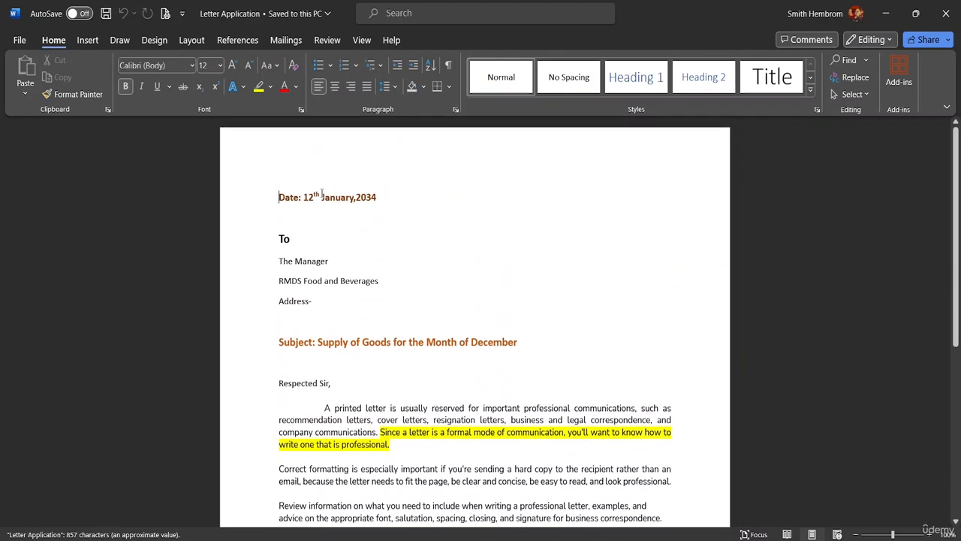
pyautogui.scroll(-3, 354, 263)
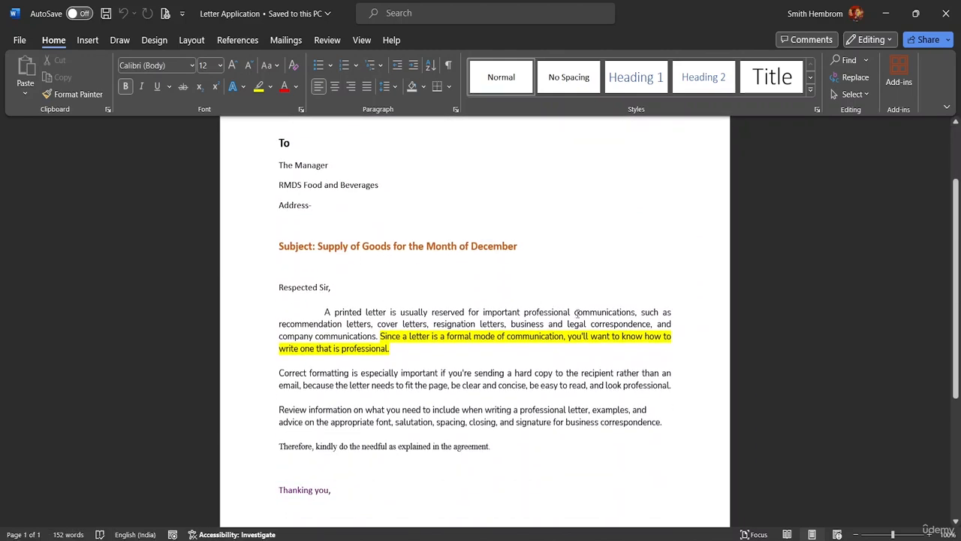
pyautogui.scroll(-6, 436, 468)
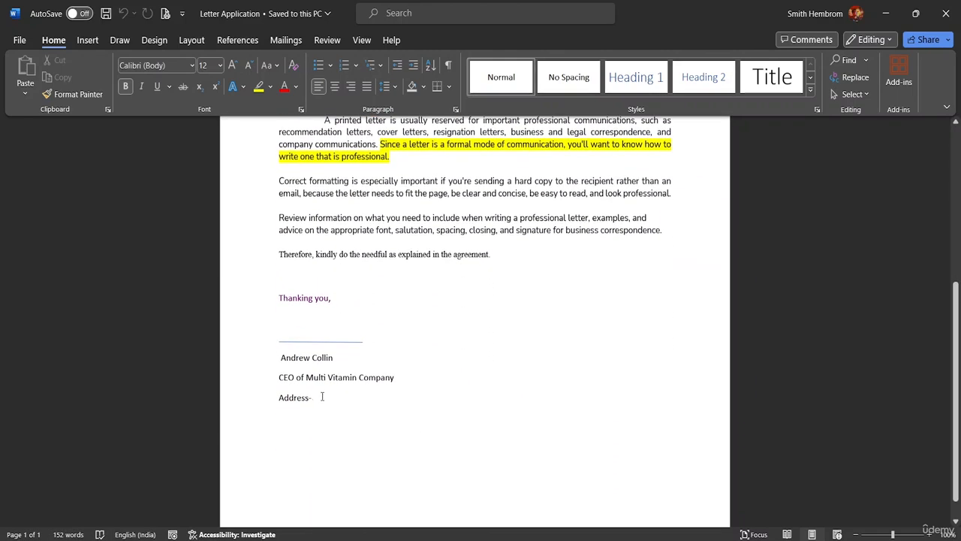
pyautogui.moveTo(337, 397)
pyautogui.mouseDown()
pyautogui.moveTo(281, 397)
pyautogui.moveTo(262, 333)
pyautogui.moveTo(266, 100)
pyautogui.mouseUp()
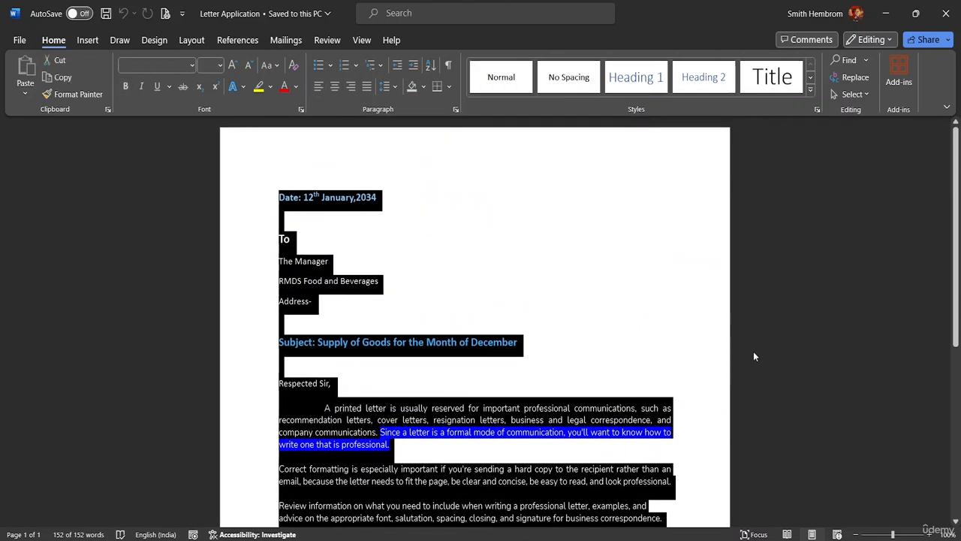
pyautogui.hotkey('ctrl', 'c')
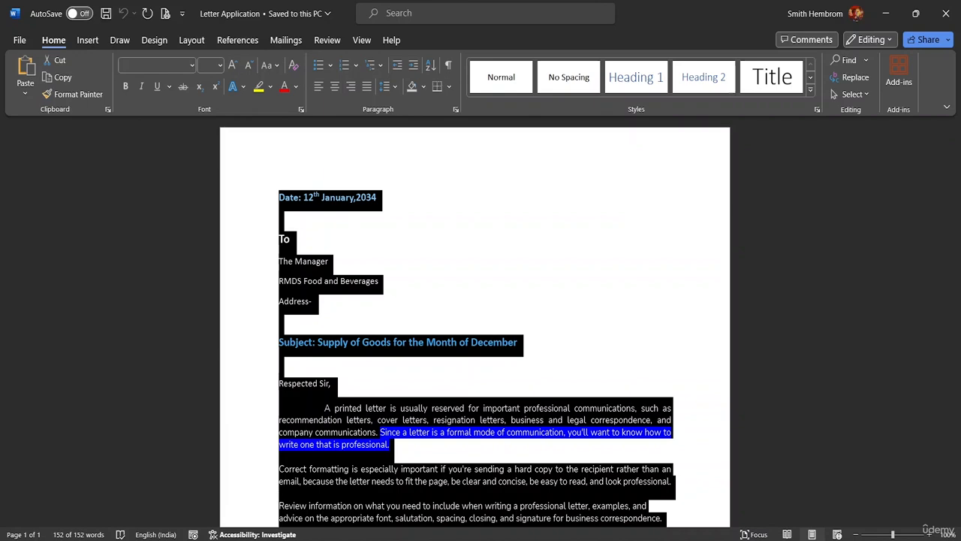
pyautogui.click(20, 40)
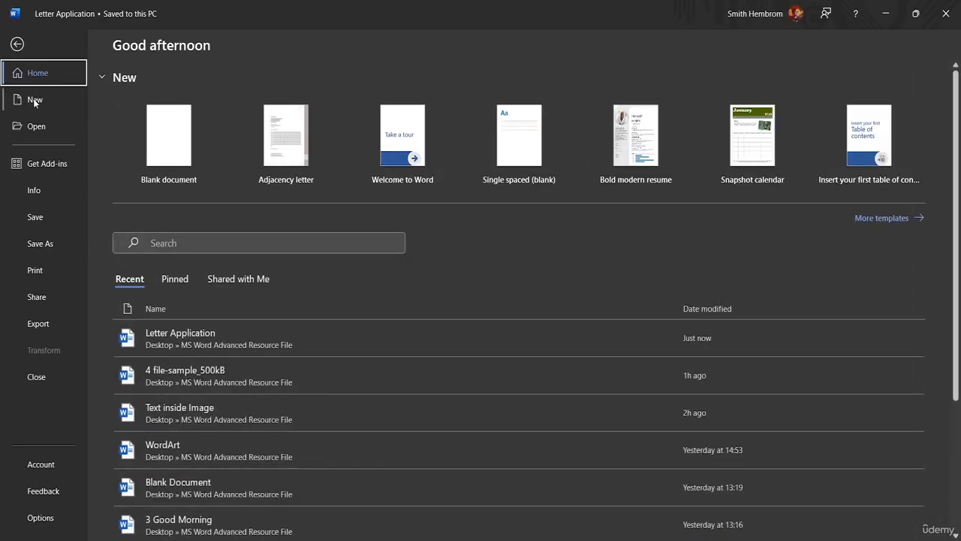
pyautogui.click(161, 145)
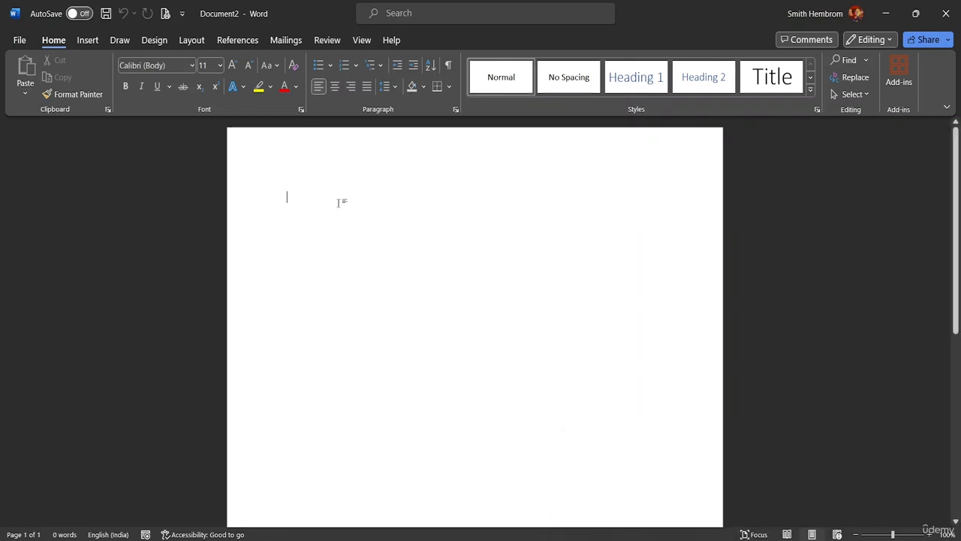
# Paste the copied Letter Application letter into Document2
pyautogui.hotkey('ctrl', 'v')
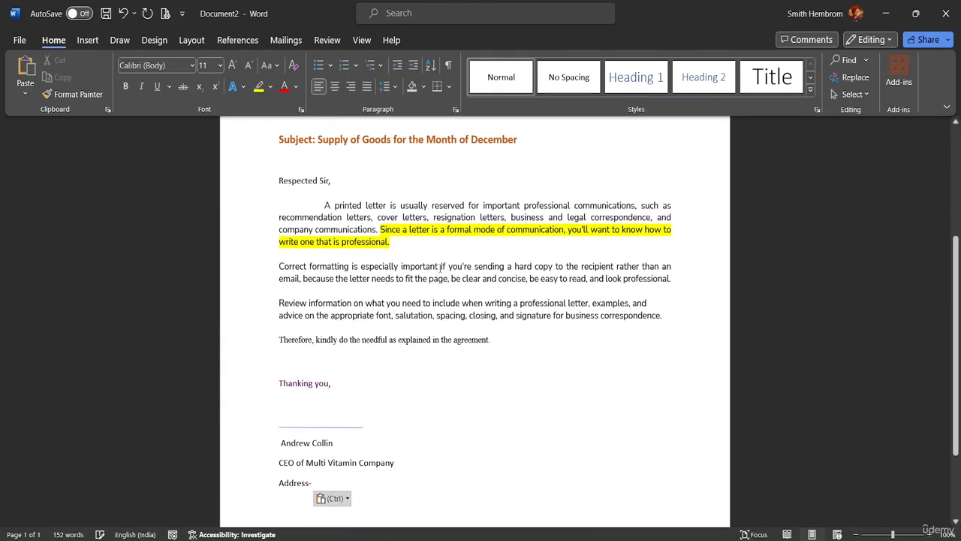
pyautogui.scroll(5, 454, 319)
pyautogui.scroll(1, 450, 311)
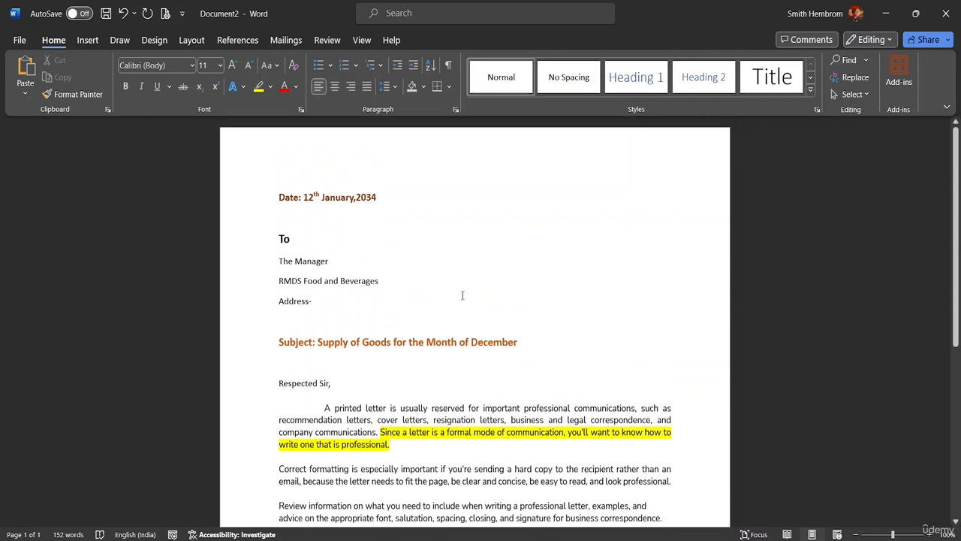
# Erase the recipient name, company and Address- lines under To, leaving one empty line
pyautogui.click(317, 303)
pyautogui.press('BackSpace')
pyautogui.press('BackSpace')
pyautogui.press('BackSpace')
pyautogui.press('BackSpace')
pyautogui.press('BackSpace')
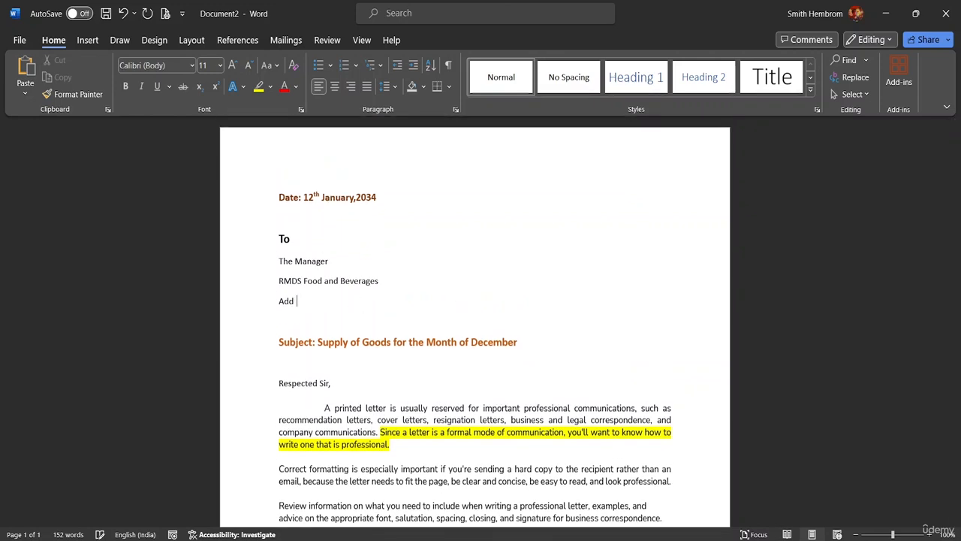
pyautogui.press('BackSpace')
pyautogui.press('BackSpace')
pyautogui.press('BackSpace')
pyautogui.press('BackSpace')
pyautogui.press('BackSpace')
pyautogui.press('BackSpace')
pyautogui.press('BackSpace')
pyautogui.press('BackSpace')
pyautogui.press('BackSpace')
pyautogui.press('BackSpace')
pyautogui.press('BackSpace')
pyautogui.press('BackSpace')
pyautogui.press('BackSpace')
pyautogui.press('BackSpace')
pyautogui.press('BackSpace')
pyautogui.press('BackSpace')
pyautogui.press('BackSpace')
pyautogui.press('BackSpace')
pyautogui.press('BackSpace')
pyautogui.press('BackSpace')
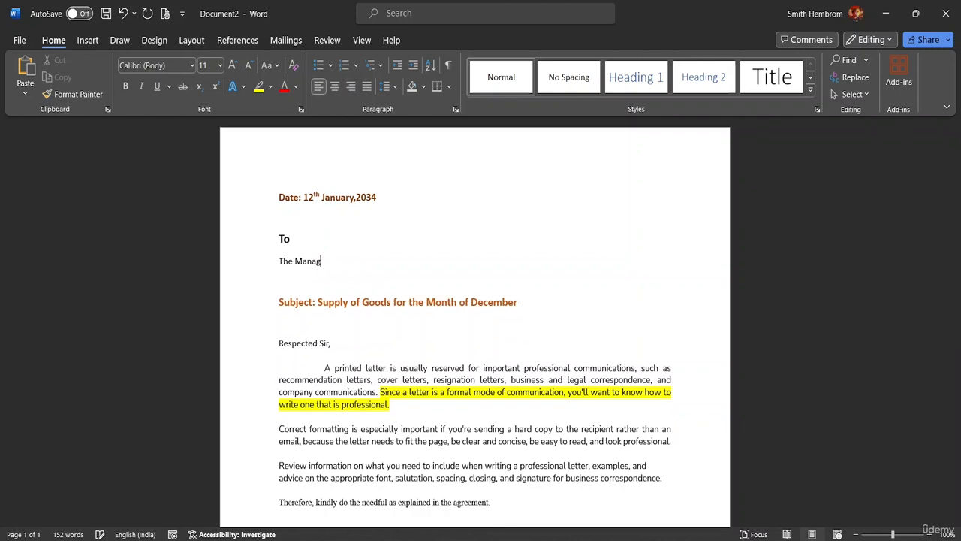
pyautogui.press('BackSpace')
pyautogui.press('BackSpace')
pyautogui.press('BackSpace')
pyautogui.press('BackSpace')
pyautogui.press('BackSpace')
pyautogui.press('BackSpace')
pyautogui.press('BackSpace')
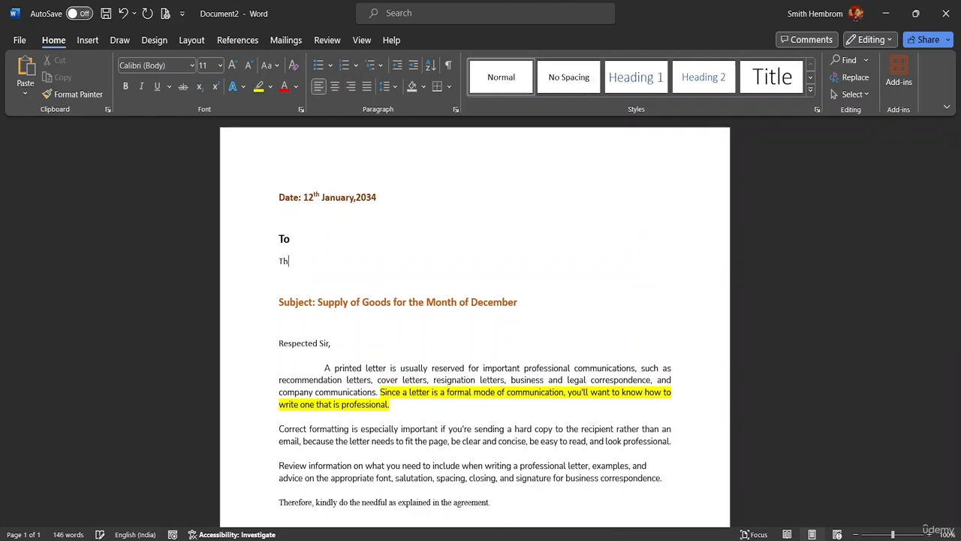
pyautogui.press('BackSpace')
pyautogui.press('BackSpace')
pyautogui.press('BackSpace')
pyautogui.press('Return')
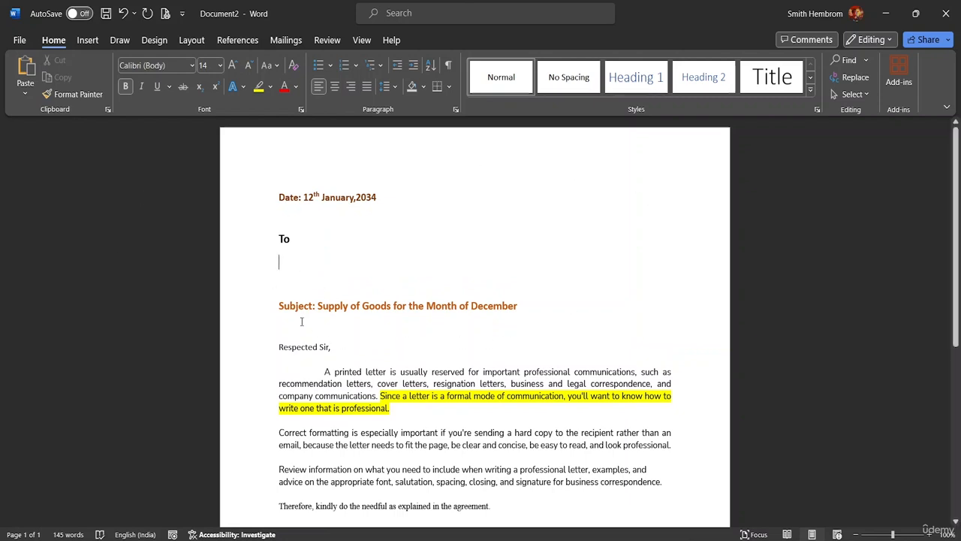
pyautogui.scroll(-4, 396, 398)
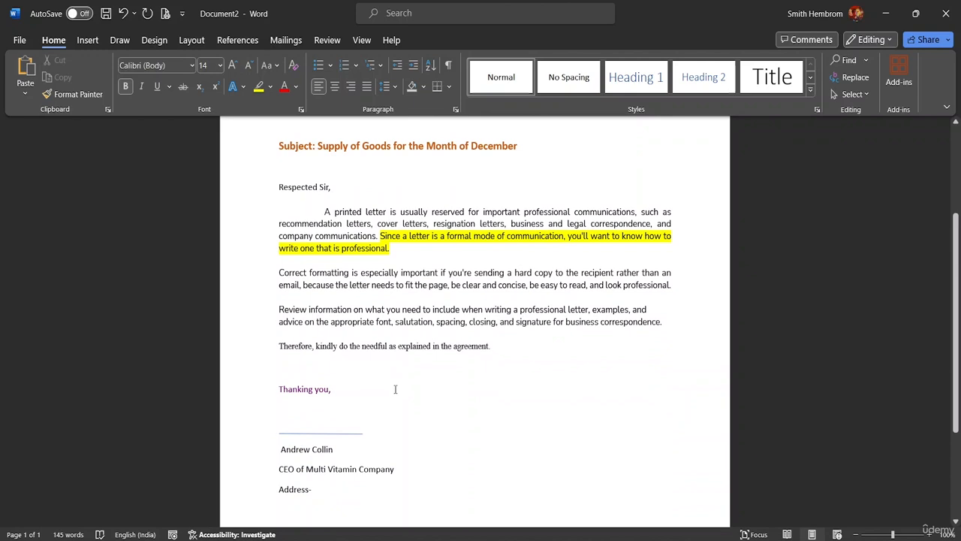
pyautogui.scroll(4, 395, 389)
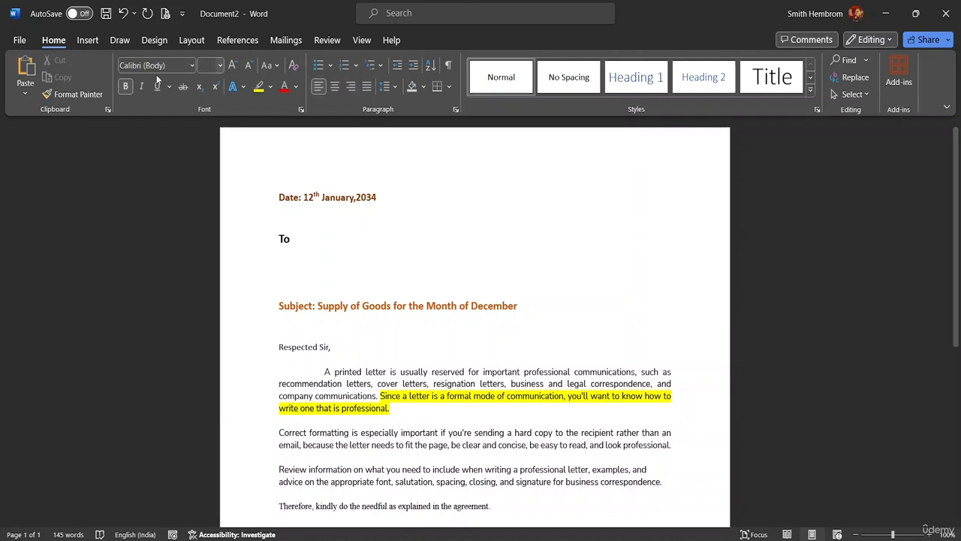
# Browse the Insert, Design, Layout and References tabs, ending on Mailings
pyautogui.click(85, 41)
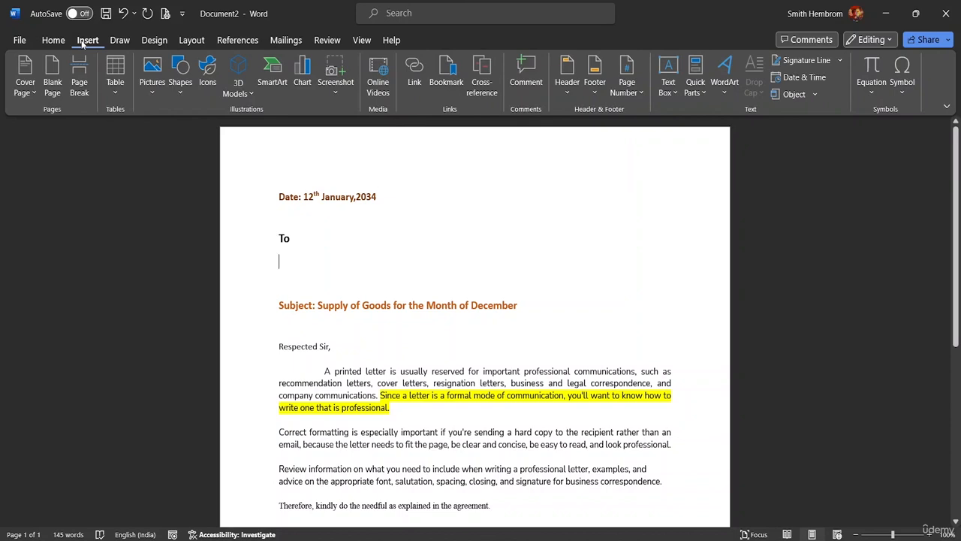
pyautogui.click(154, 42)
pyautogui.click(192, 41)
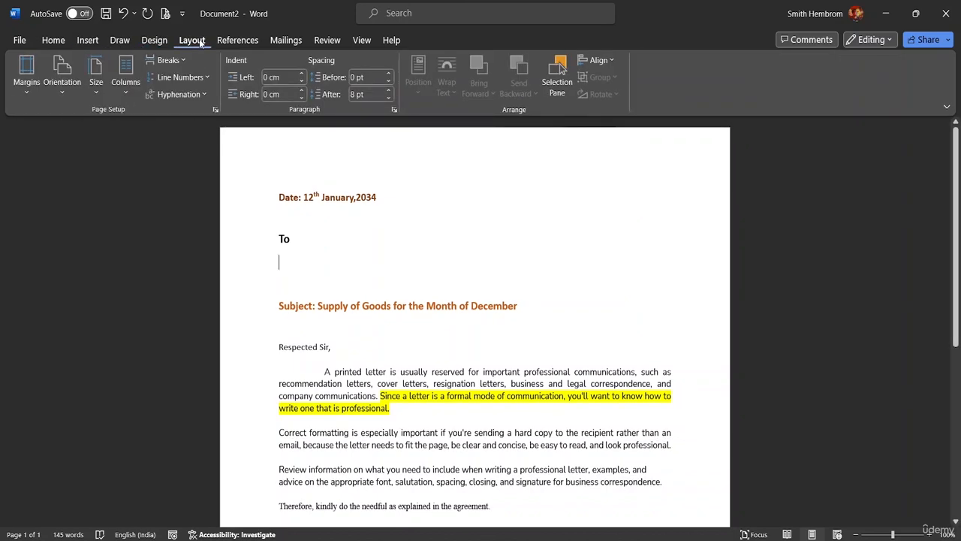
pyautogui.click(246, 42)
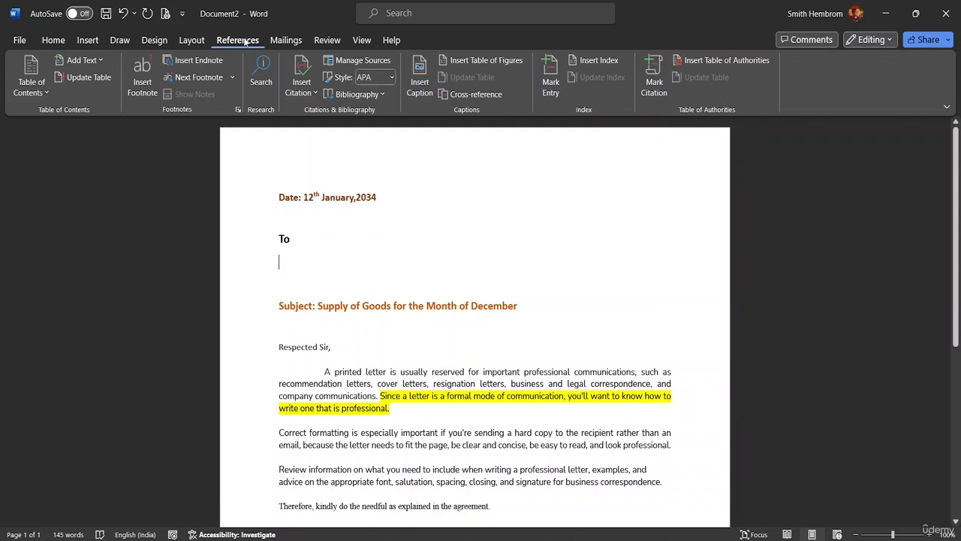
pyautogui.click(279, 42)
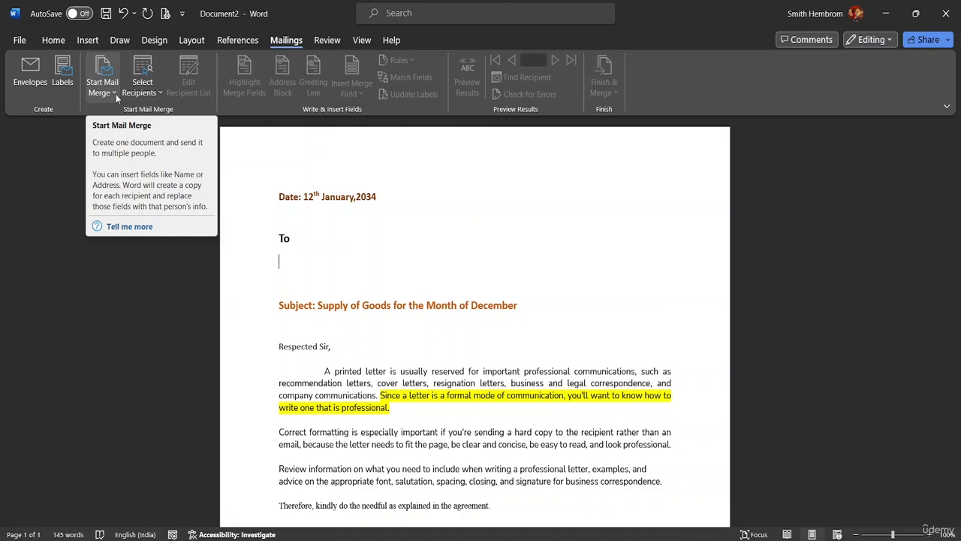
pyautogui.click(157, 93)
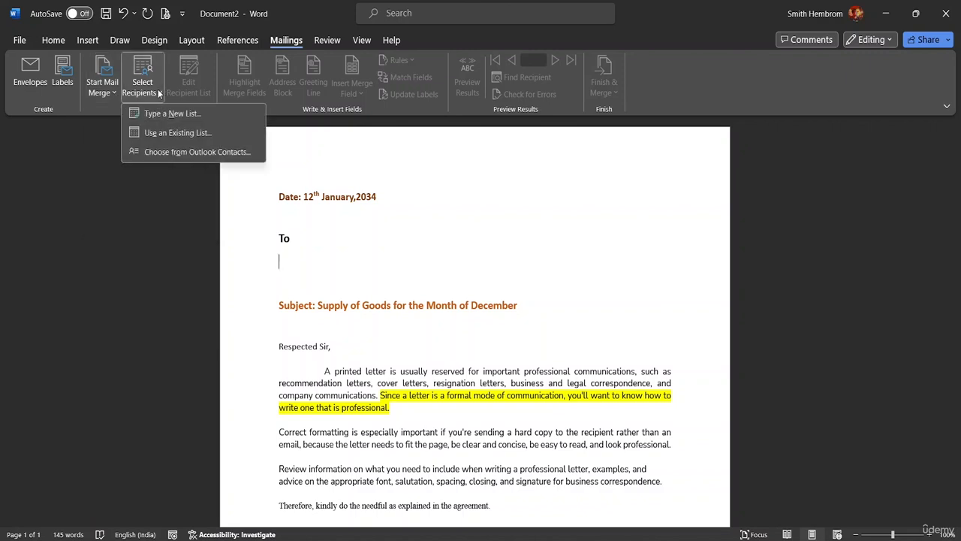
pyautogui.click(112, 93)
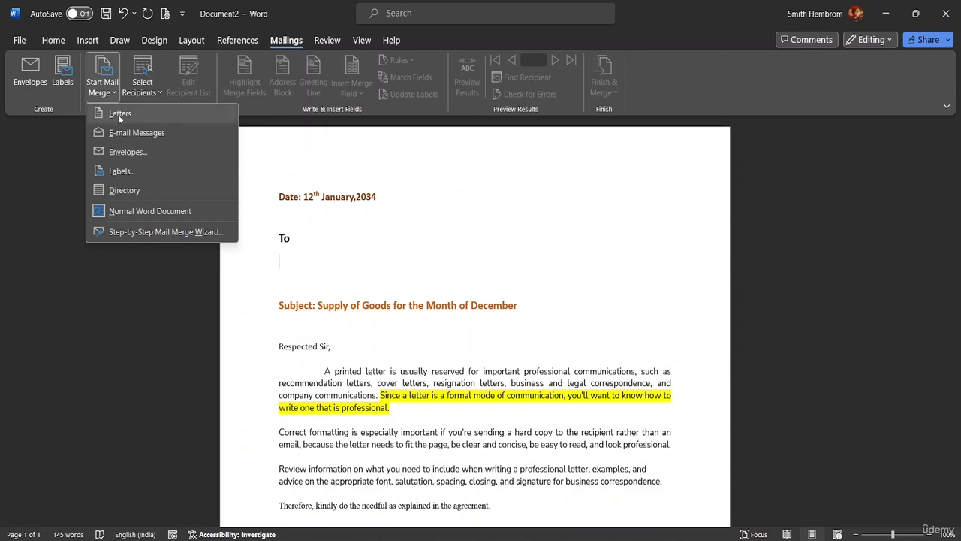
pyautogui.click(118, 114)
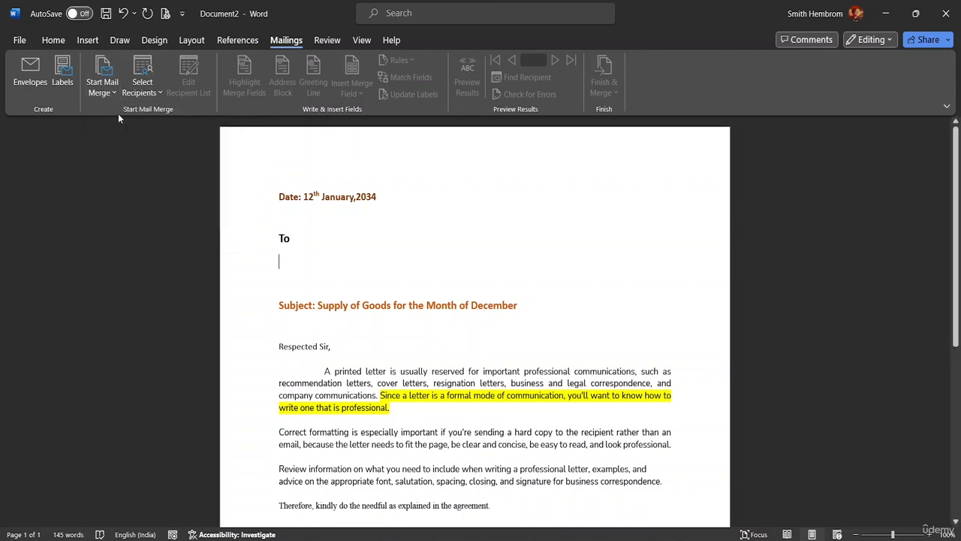
pyautogui.click(107, 91)
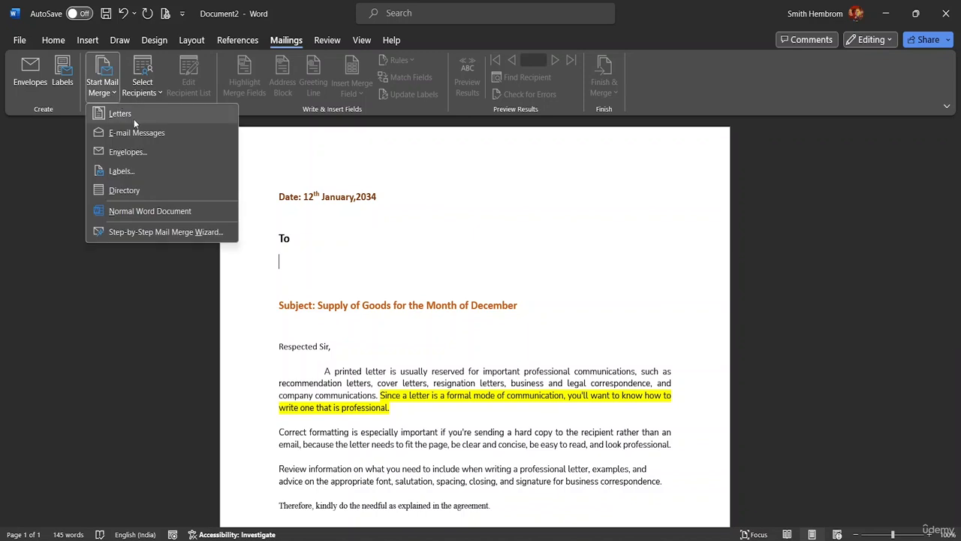
pyautogui.click(136, 135)
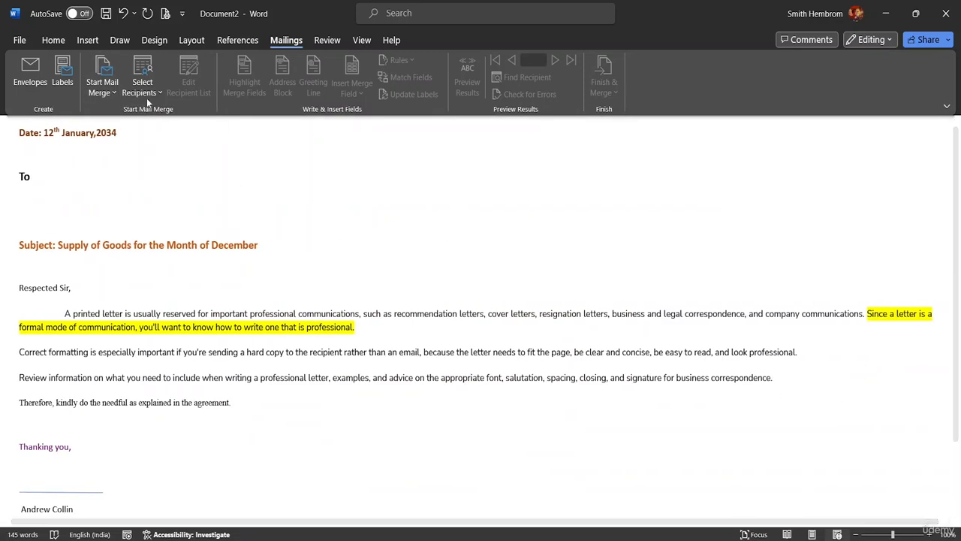
pyautogui.click(114, 98)
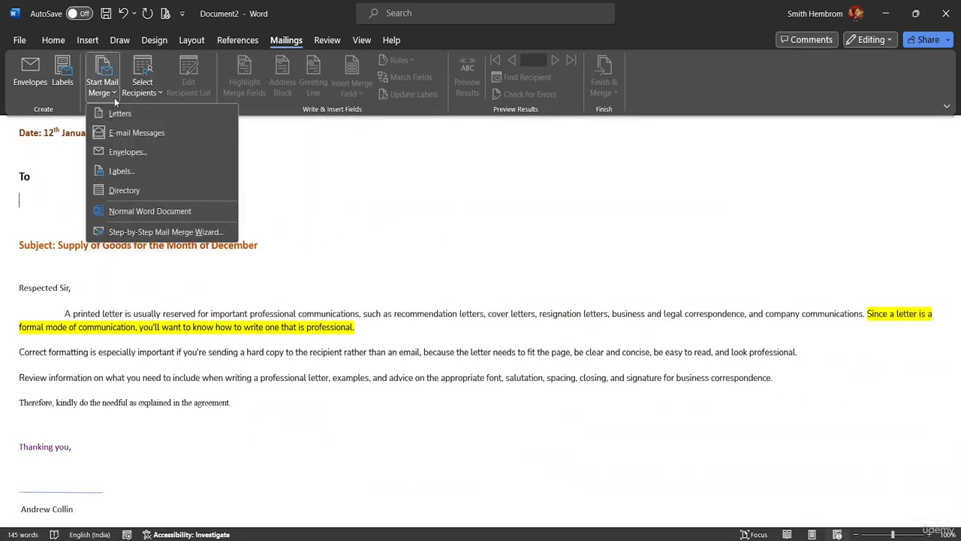
pyautogui.click(128, 153)
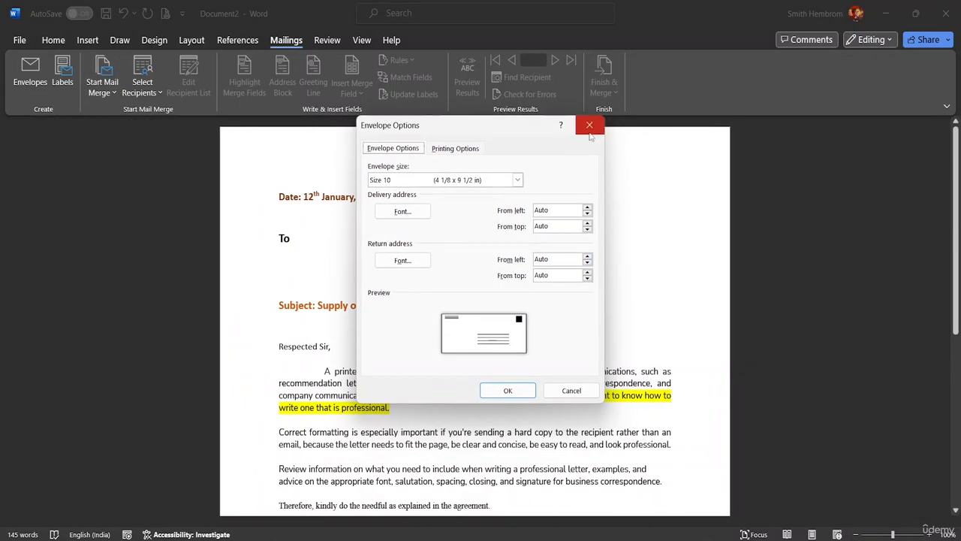
pyautogui.click(590, 125)
pyautogui.click(112, 93)
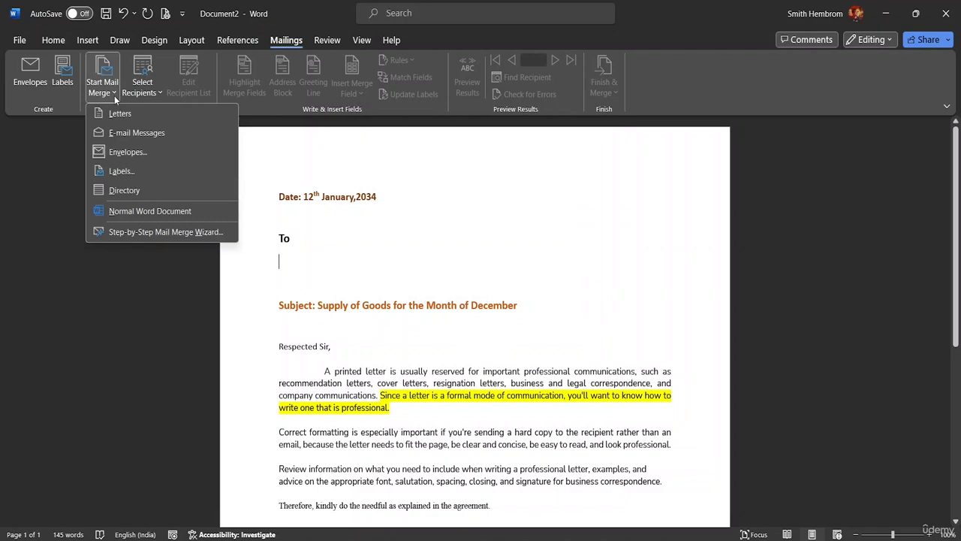
pyautogui.click(127, 173)
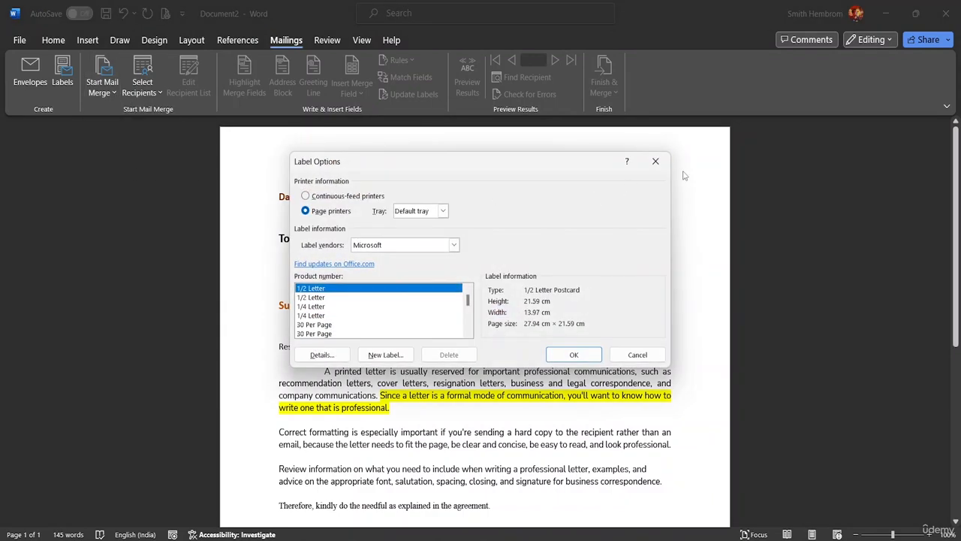
pyautogui.click(654, 162)
pyautogui.click(113, 93)
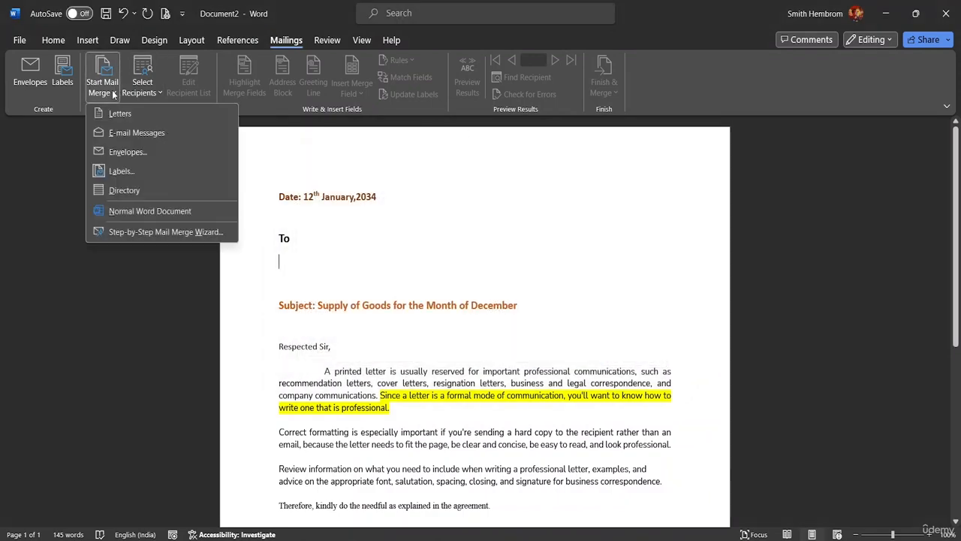
pyautogui.click(142, 193)
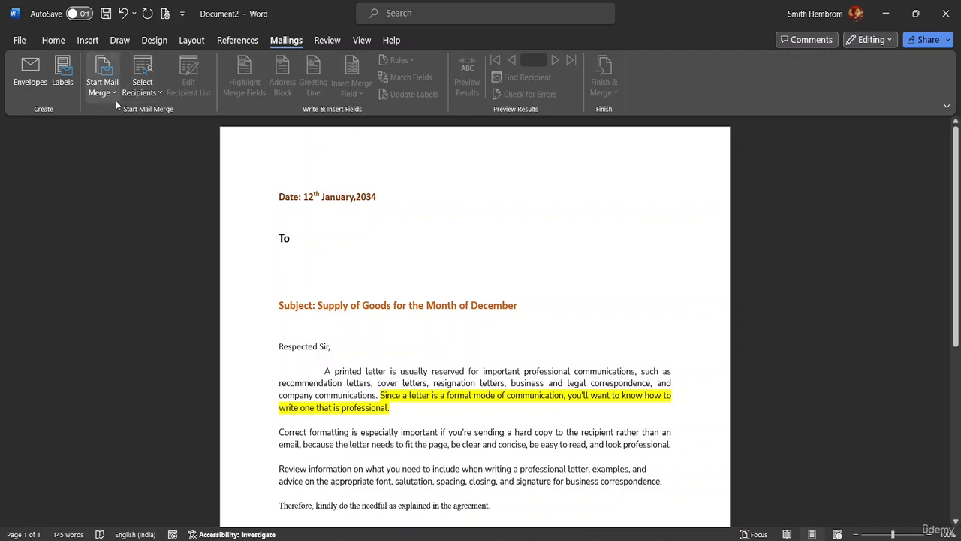
pyautogui.click(109, 94)
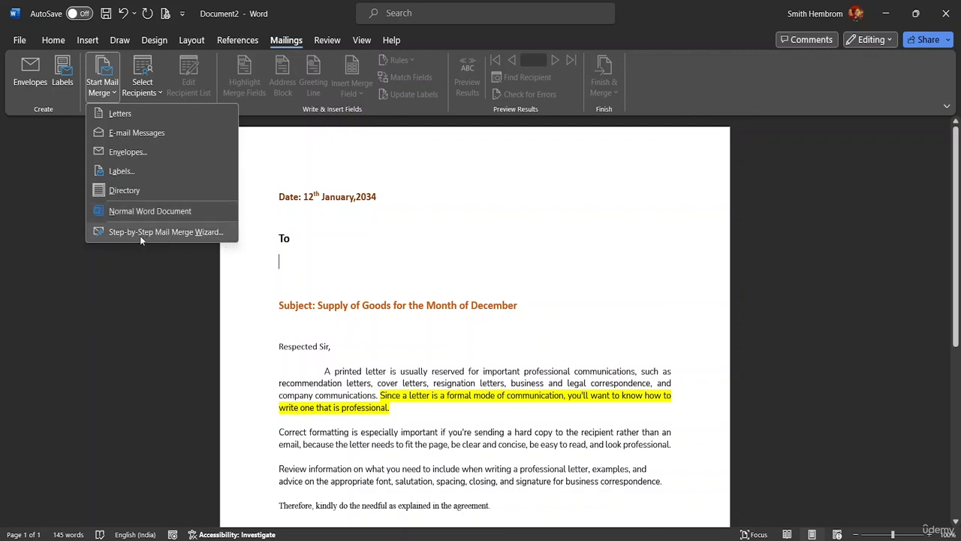
# Run the Step-by-Step Mail Merge Wizard for Letters with the current document, reaching Select recipients
pyautogui.click(156, 113)
pyautogui.click(102, 88)
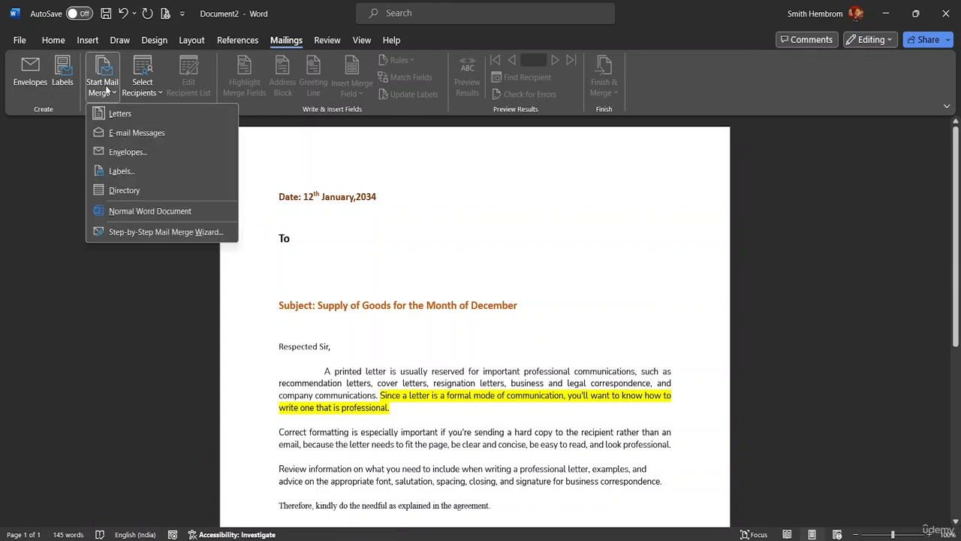
pyautogui.click(159, 232)
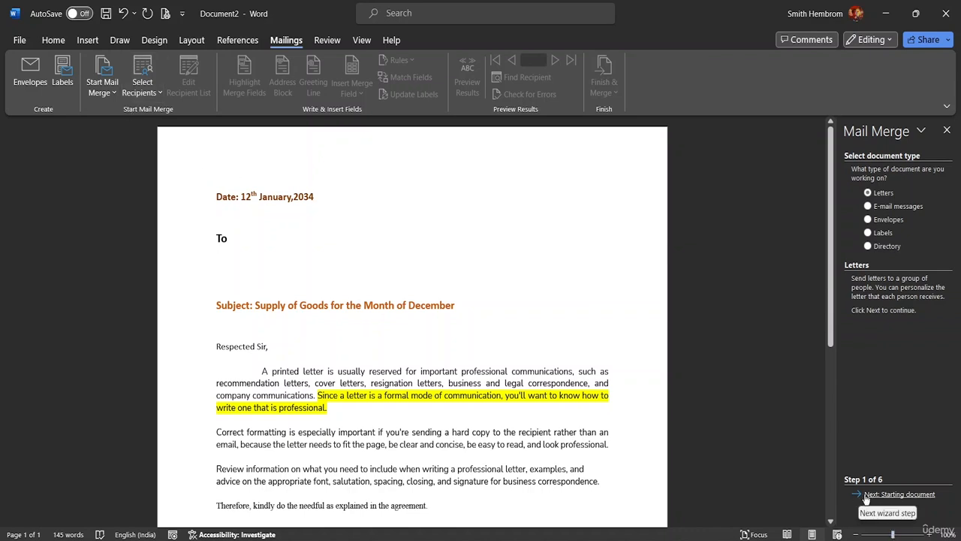
pyautogui.click(898, 495)
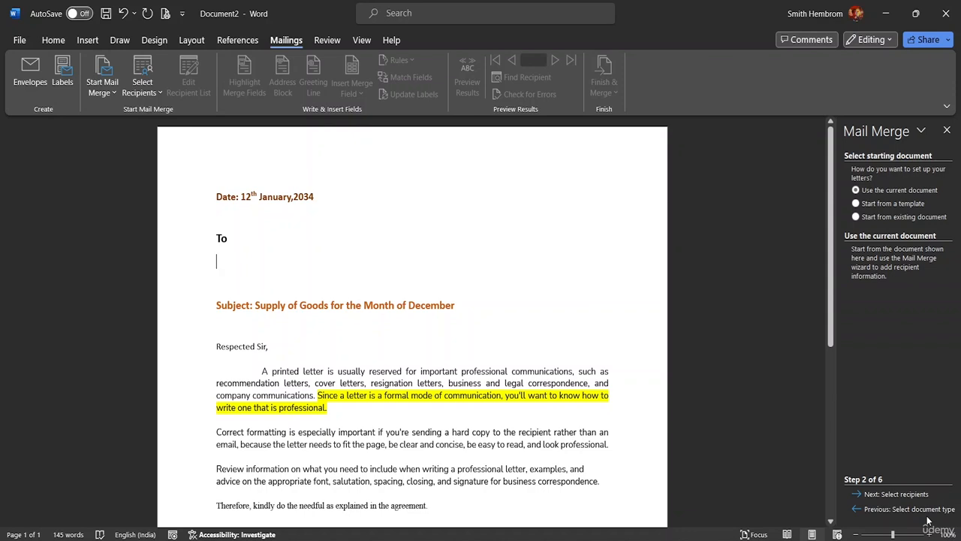
pyautogui.click(911, 495)
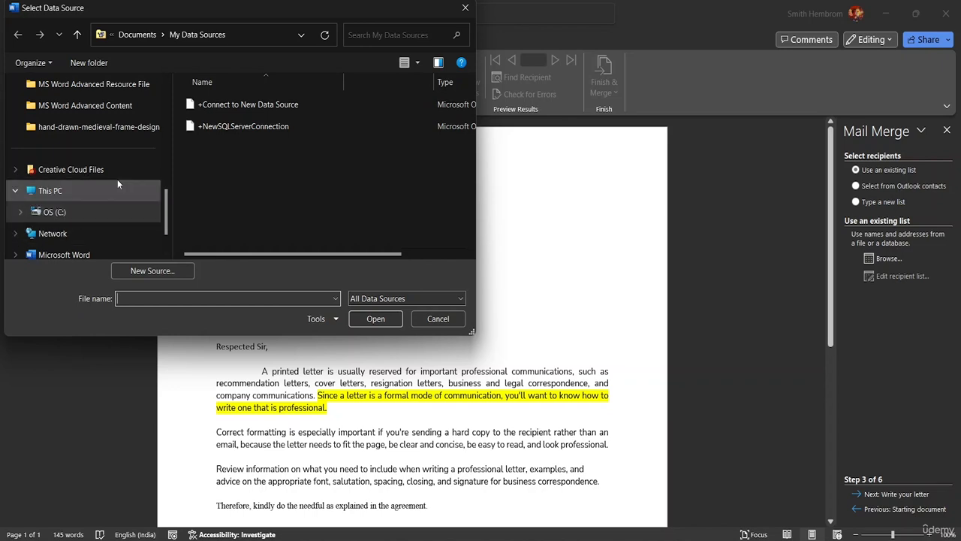
# Browse to This PC > OS (C:) > MS Word Advanced Resource File folder
pyautogui.click(61, 197)
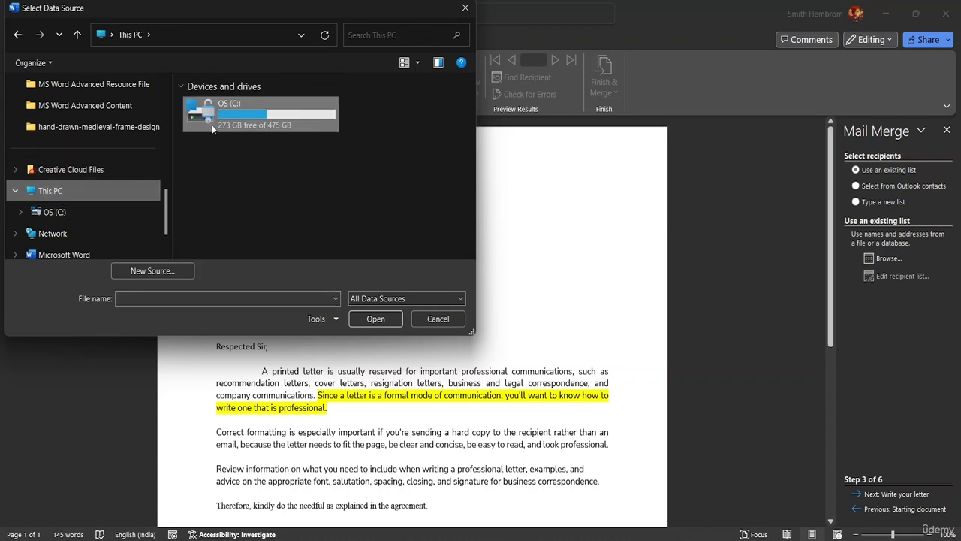
pyautogui.doubleClick(212, 123)
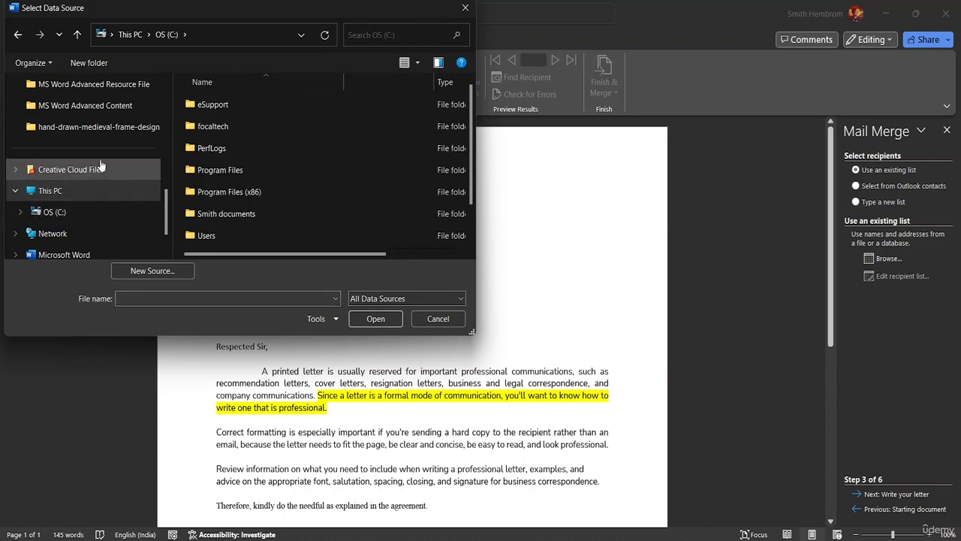
pyautogui.scroll(4, 101, 165)
pyautogui.scroll(-4, 52, 150)
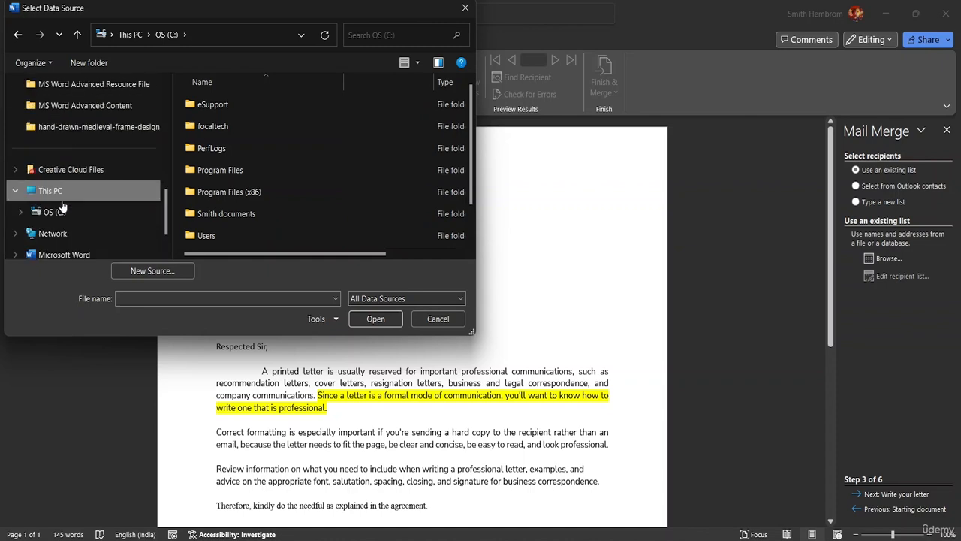
pyautogui.click(121, 86)
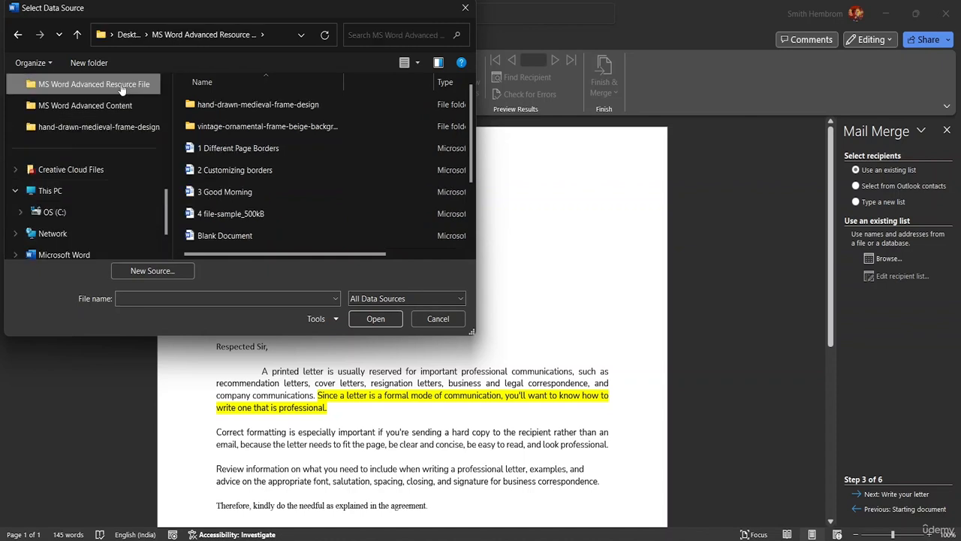
# Enter 'Mail Merge Los' as the file name and try opening it twice; it isn't found
pyautogui.click(199, 298)
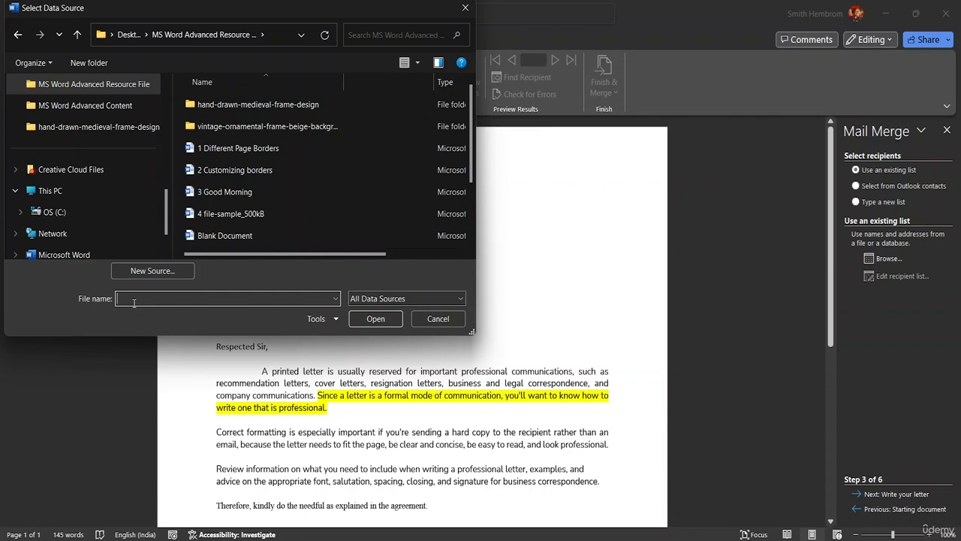
pyautogui.write('Mail Merge Los')
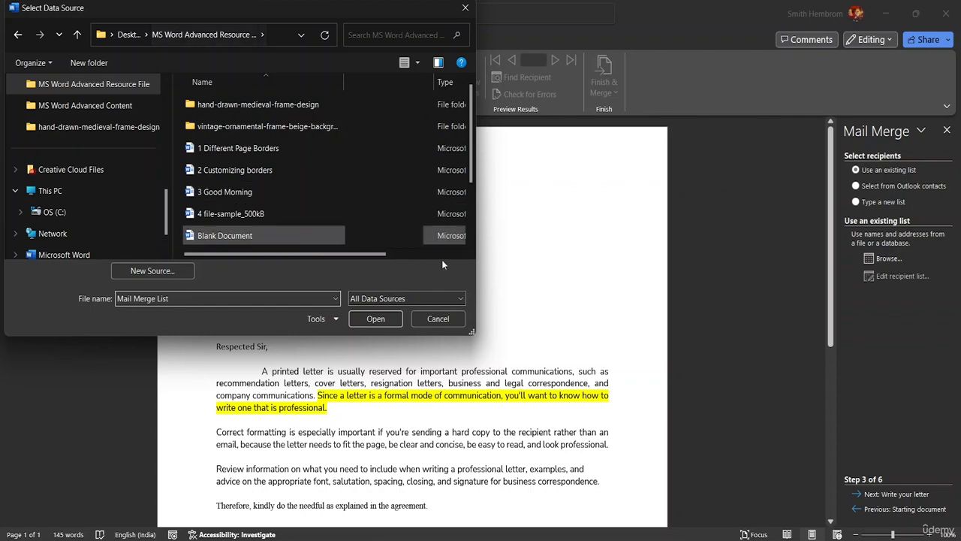
pyautogui.click(369, 319)
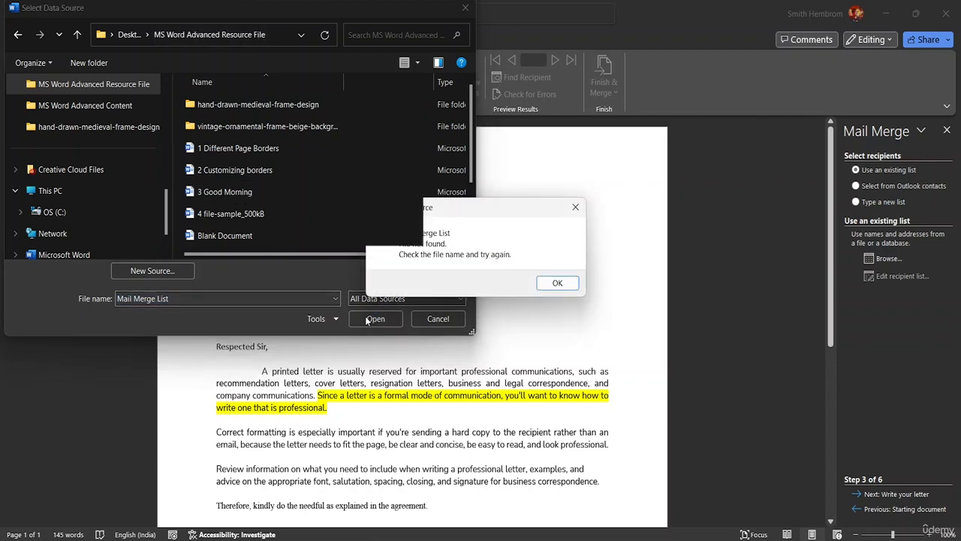
pyautogui.click(554, 283)
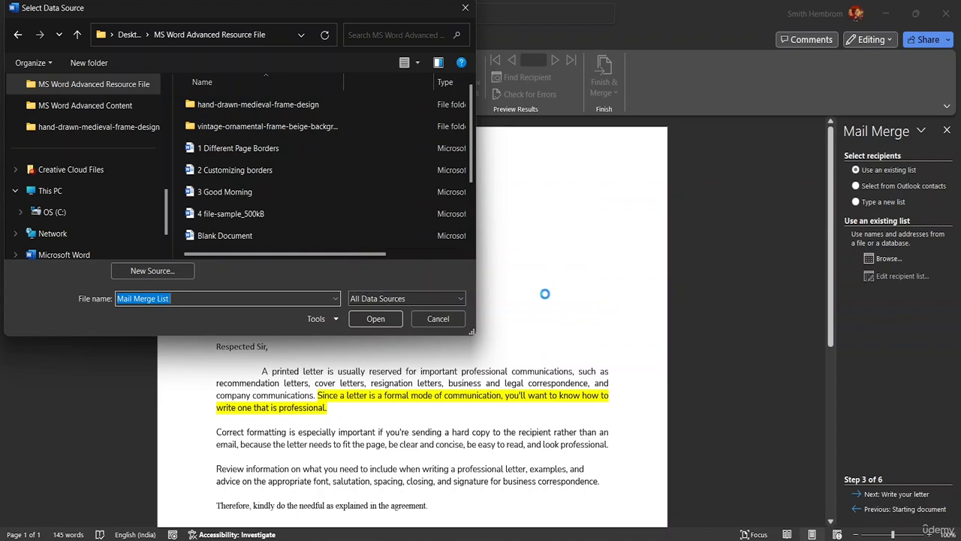
pyautogui.click(392, 319)
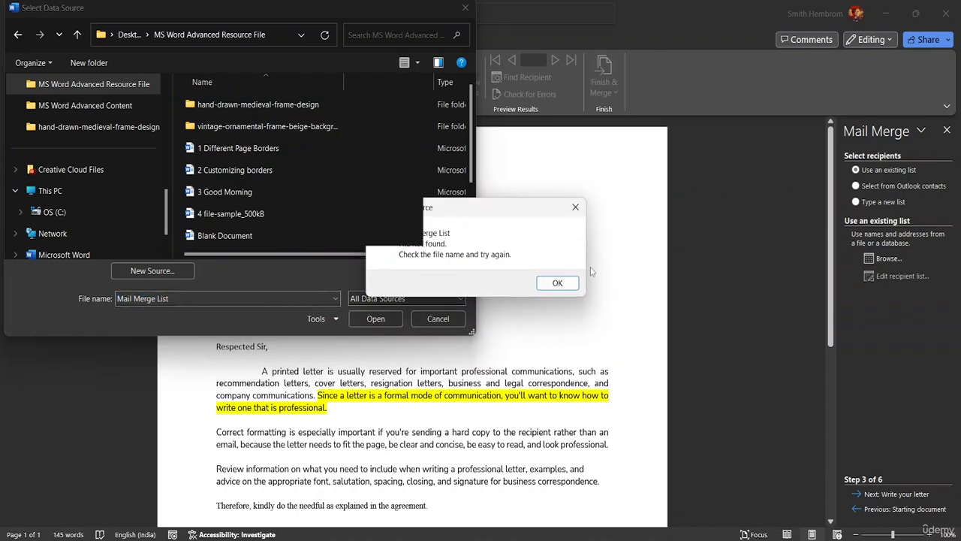
pyautogui.click(556, 283)
# Close the Select Data Source browser and switch recipients to 'Type a new list'
pyautogui.click(438, 319)
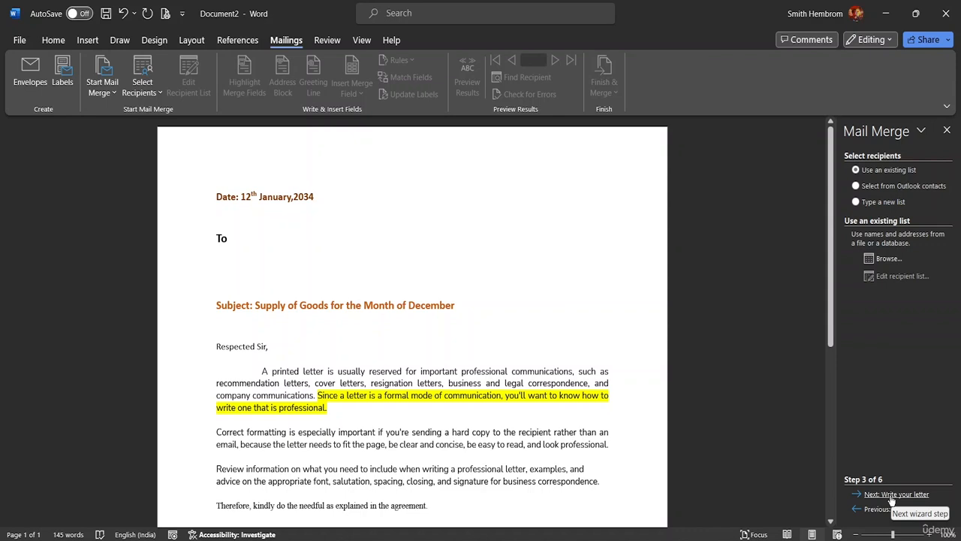
pyautogui.click(156, 95)
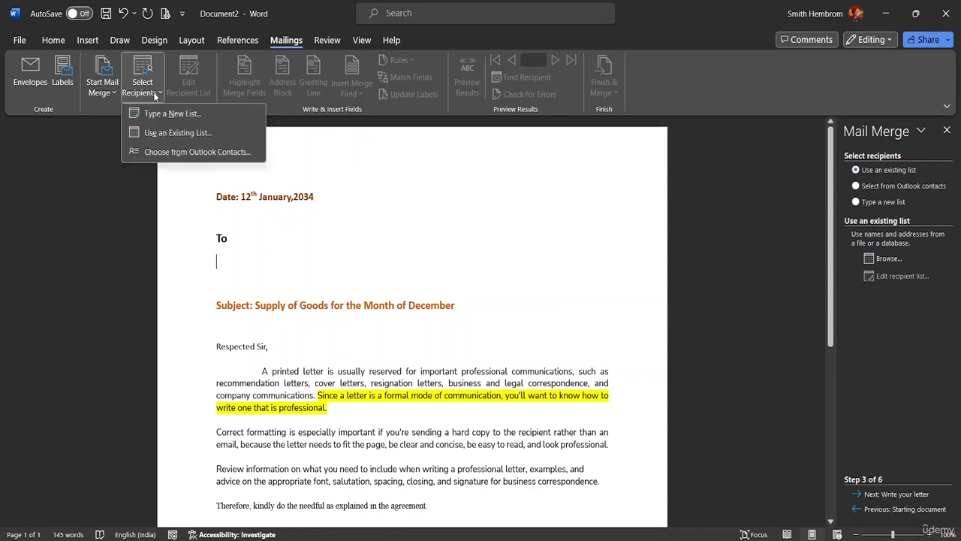
pyautogui.click(105, 94)
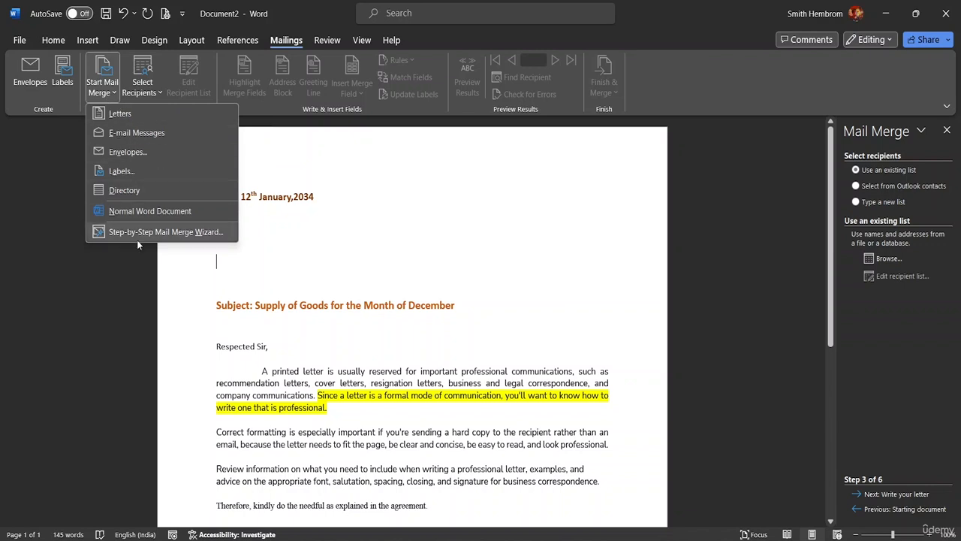
pyautogui.click(861, 497)
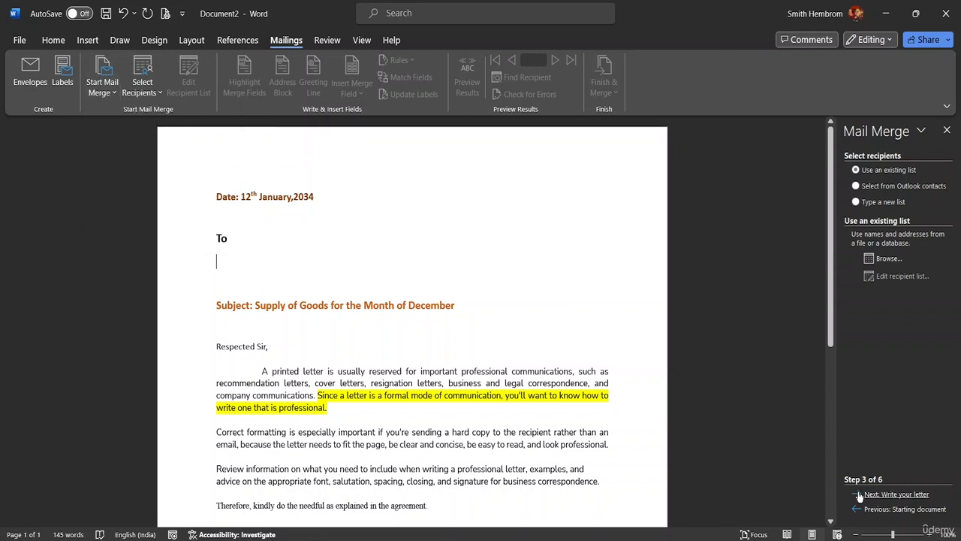
pyautogui.click(862, 496)
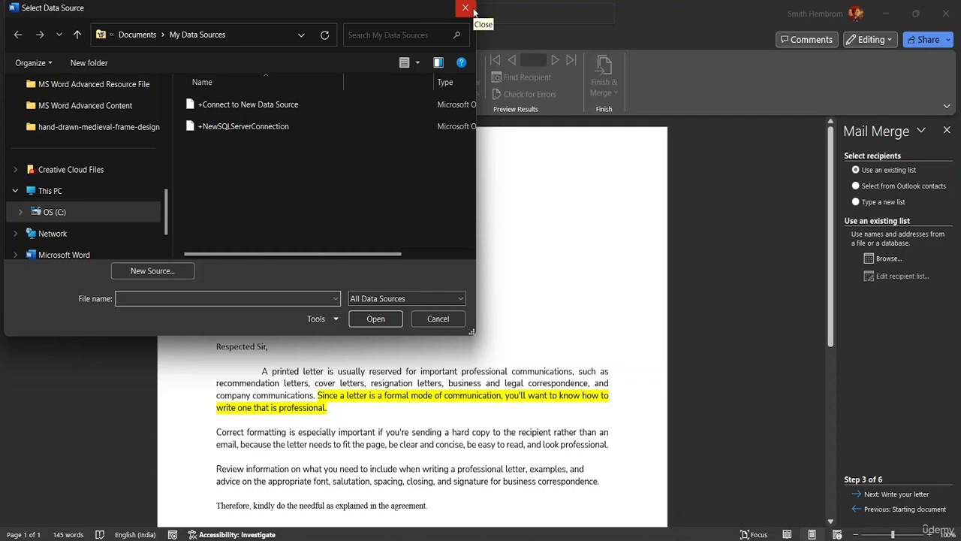
pyautogui.click(472, 10)
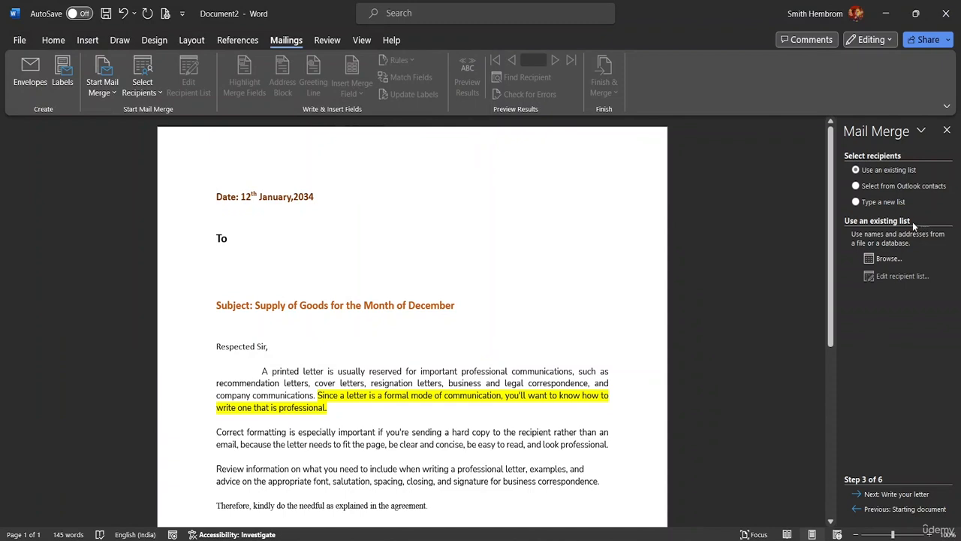
pyautogui.click(857, 201)
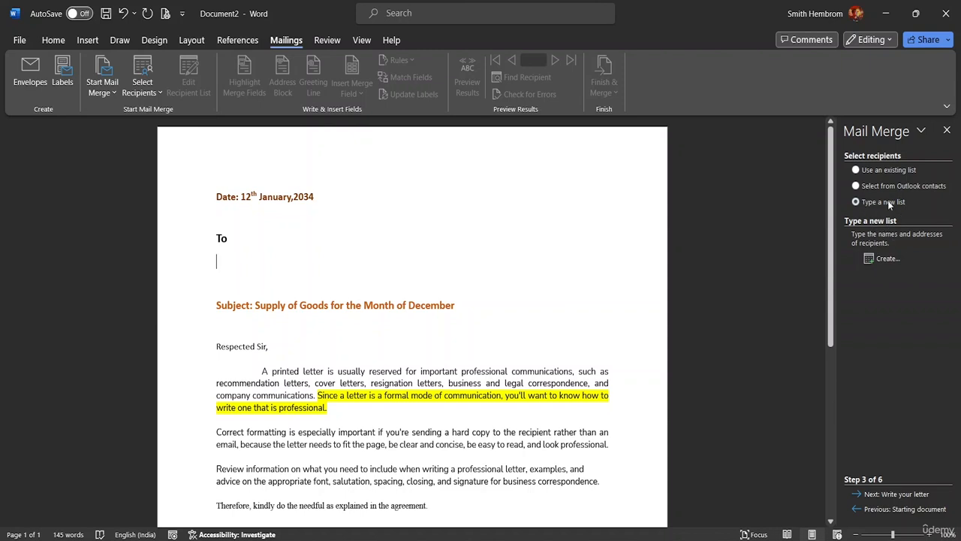
# Start a new address list and open Customize Columns to show its fields
pyautogui.click(872, 259)
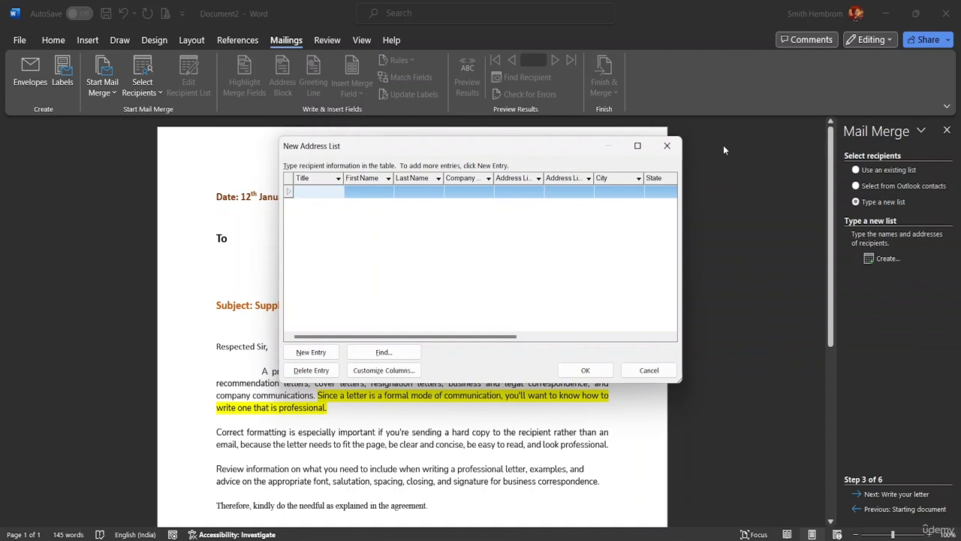
pyautogui.click(667, 146)
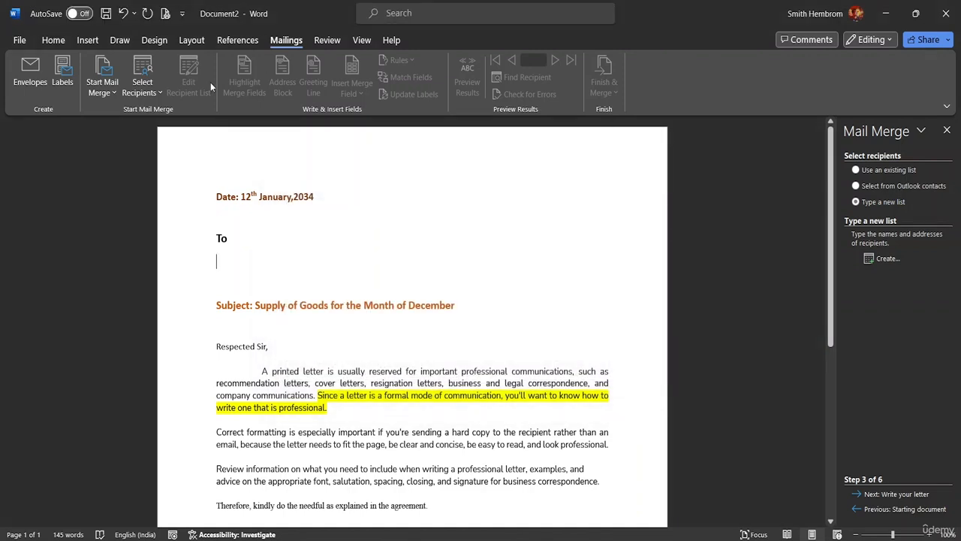
pyautogui.click(141, 89)
pyautogui.click(167, 117)
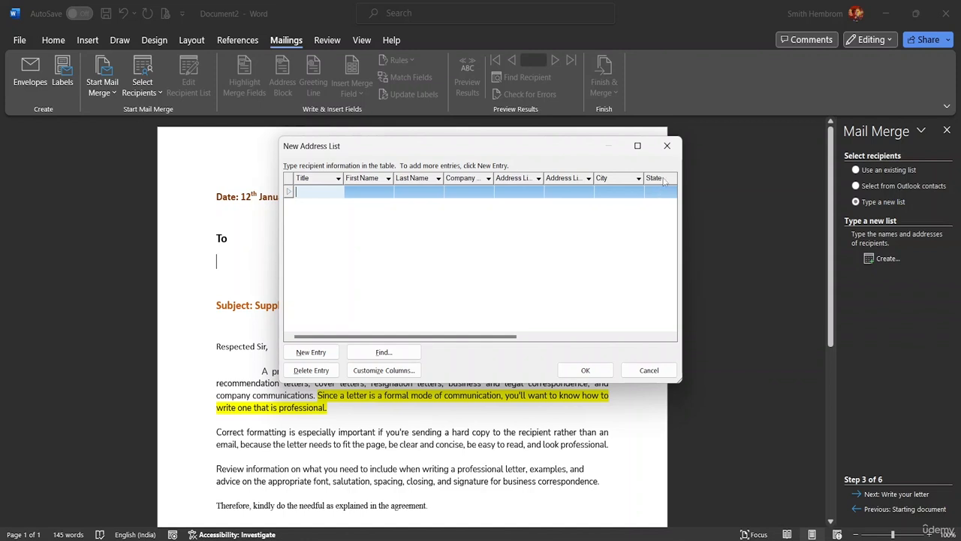
pyautogui.click(412, 369)
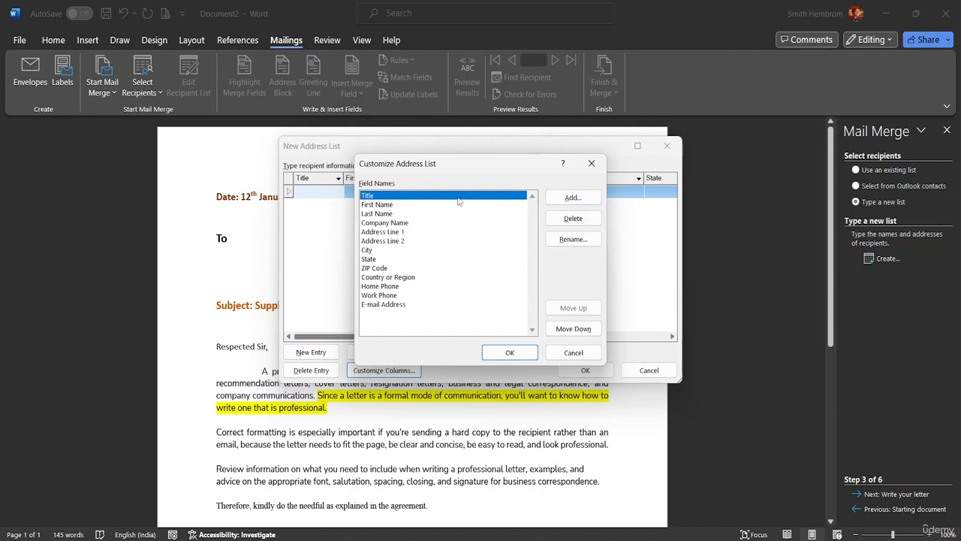
# Delete the Last Name field and rename First Name to Name
pyautogui.click(380, 214)
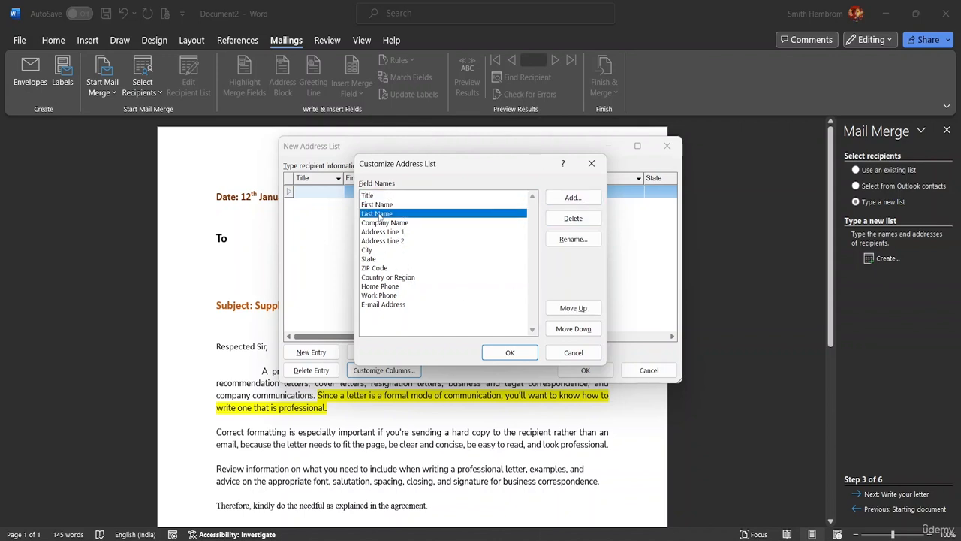
pyautogui.click(573, 220)
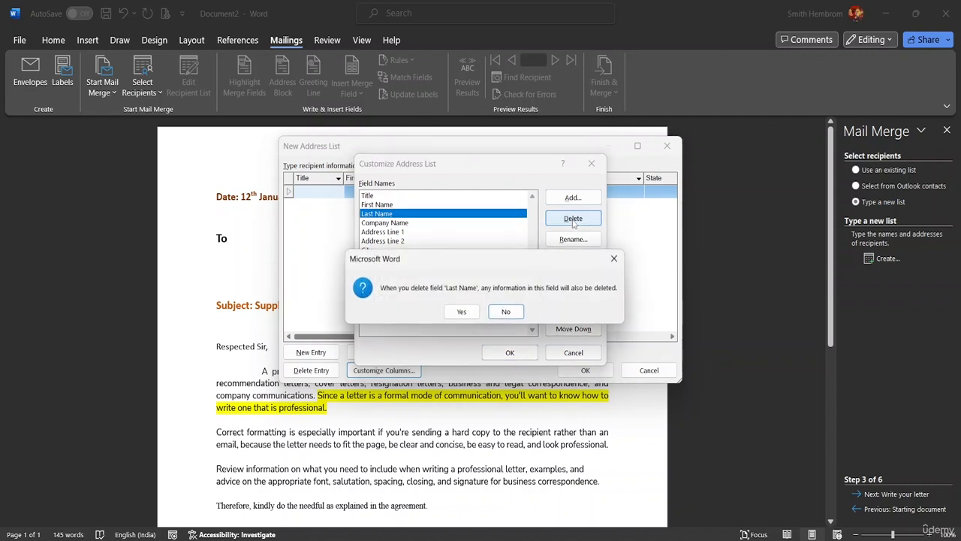
pyautogui.click(461, 313)
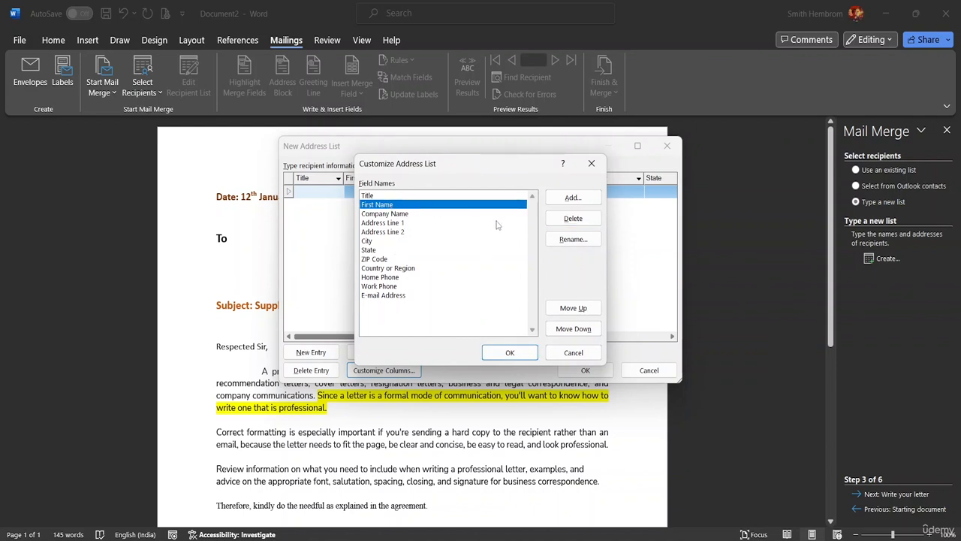
pyautogui.click(580, 240)
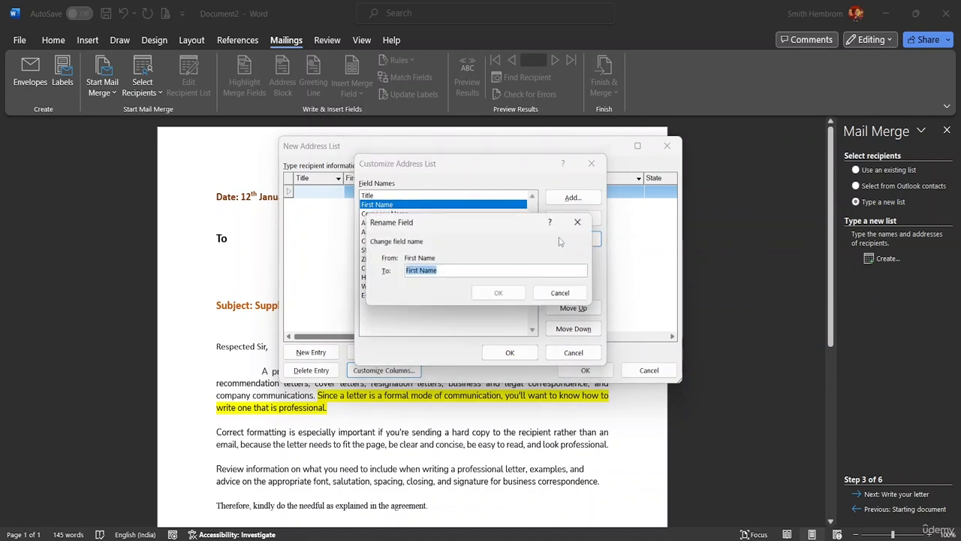
pyautogui.click(418, 271)
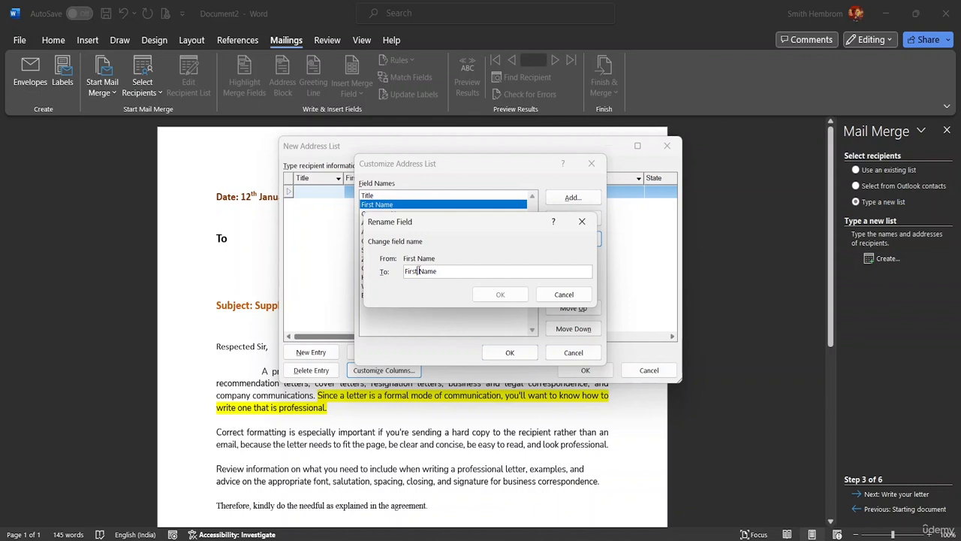
pyautogui.hotkey('shift', 'Home')
pyautogui.press('BackSpace')
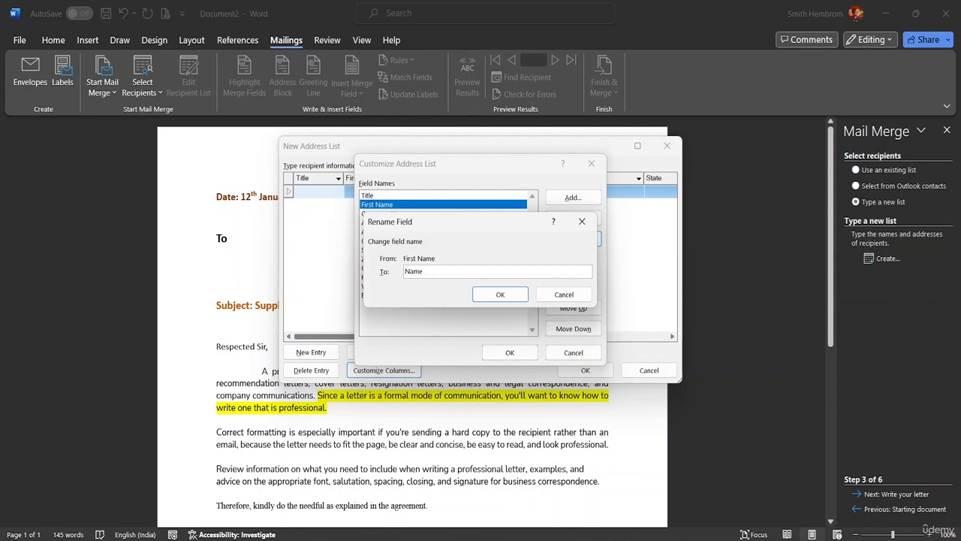
pyautogui.click(500, 294)
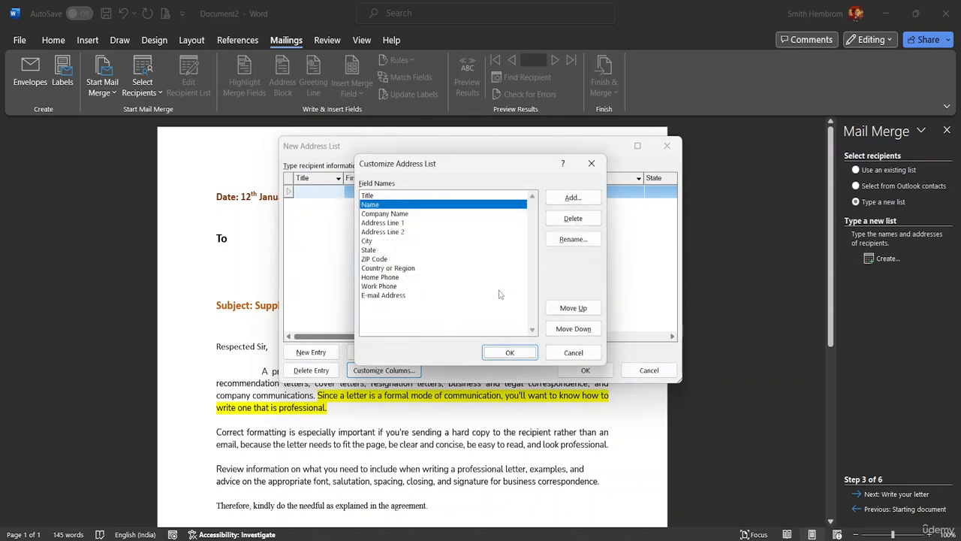
# Delete Address Line 1, Address Line 2 and City, keeping Company Name above State
pyautogui.click(400, 223)
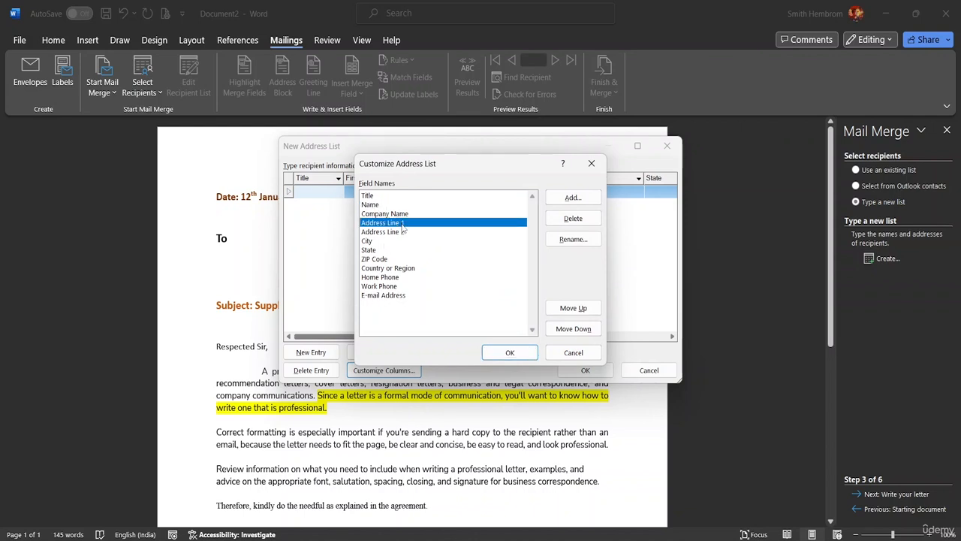
pyautogui.click(574, 218)
pyautogui.click(462, 314)
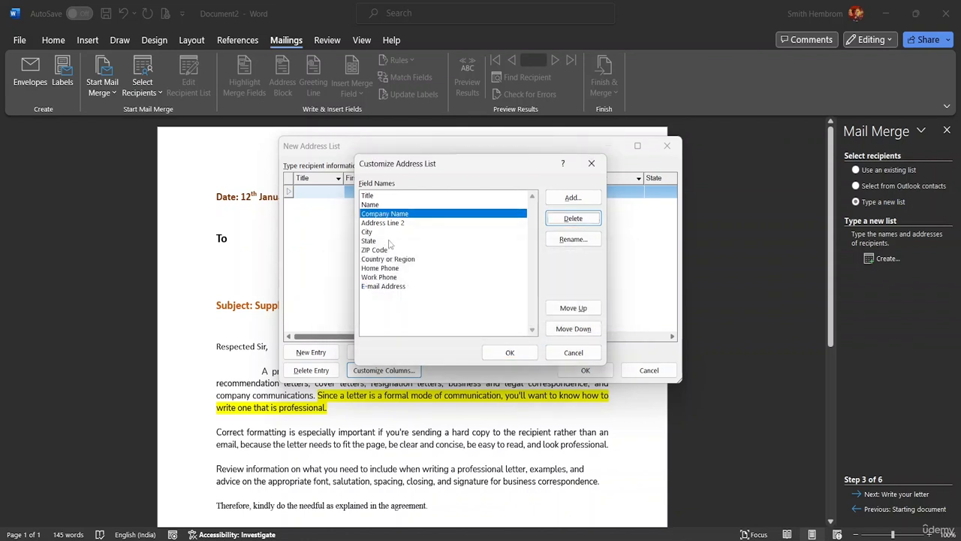
pyautogui.click(390, 224)
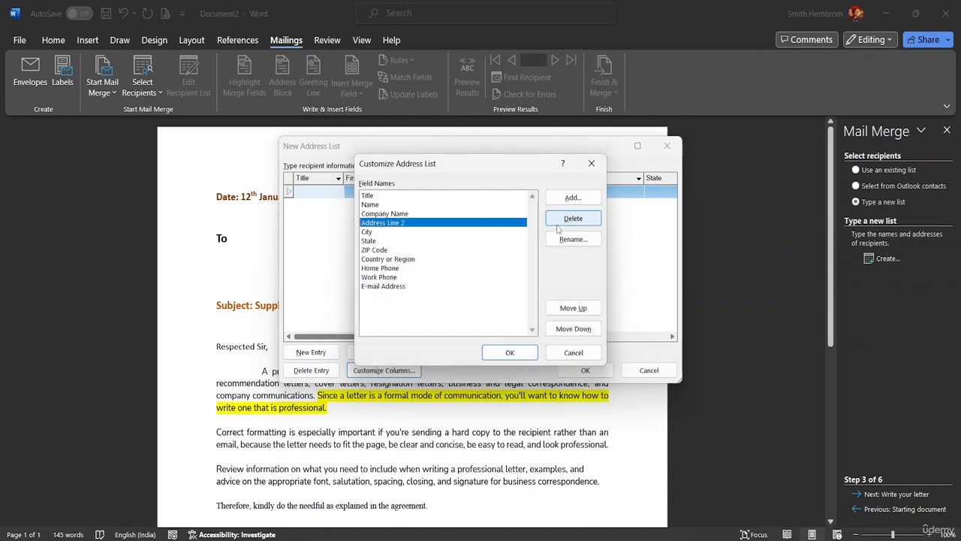
pyautogui.click(565, 221)
pyautogui.click(459, 314)
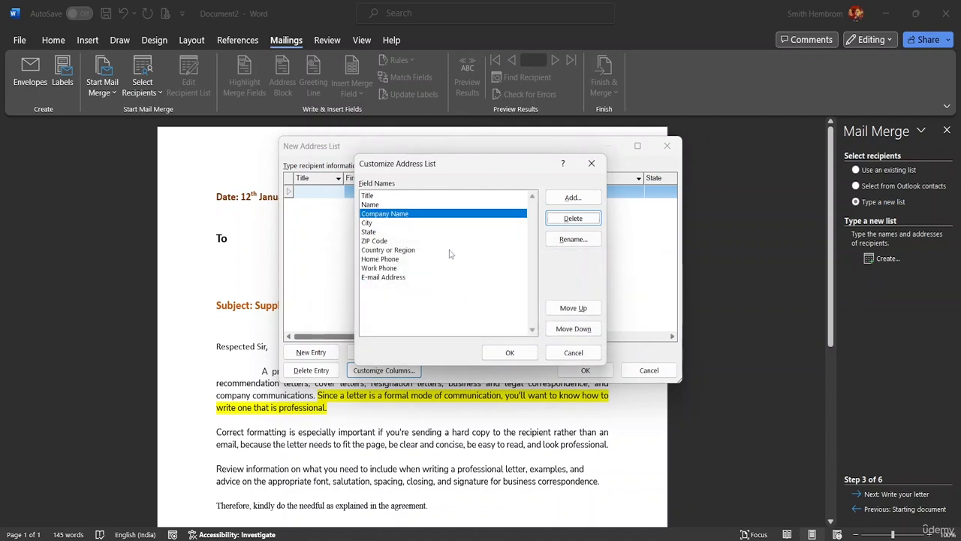
pyautogui.click(409, 225)
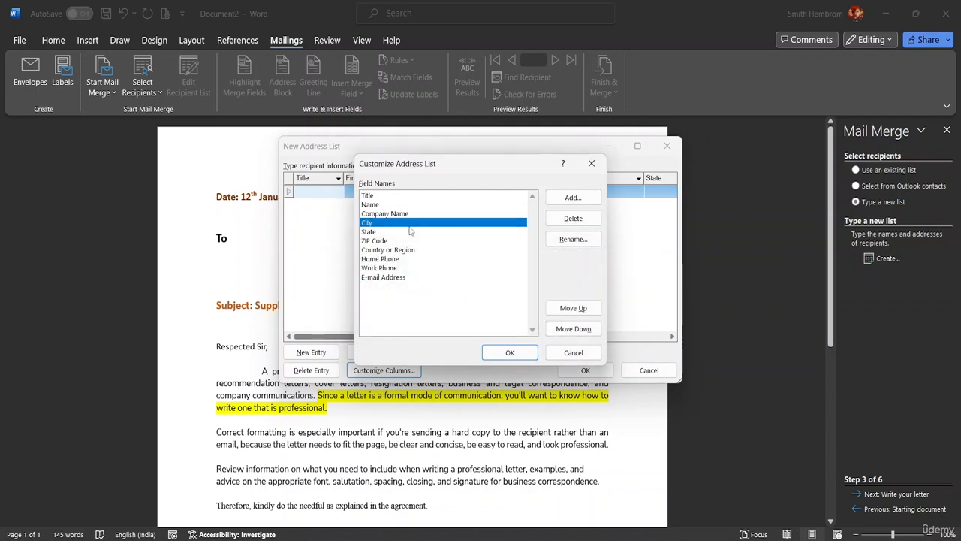
pyautogui.click(565, 218)
pyautogui.click(460, 313)
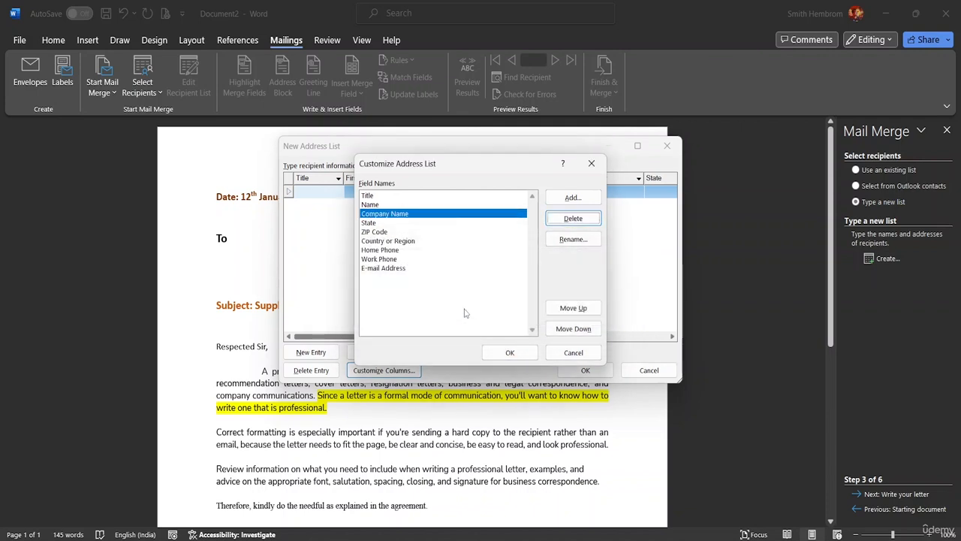
pyautogui.click(575, 329)
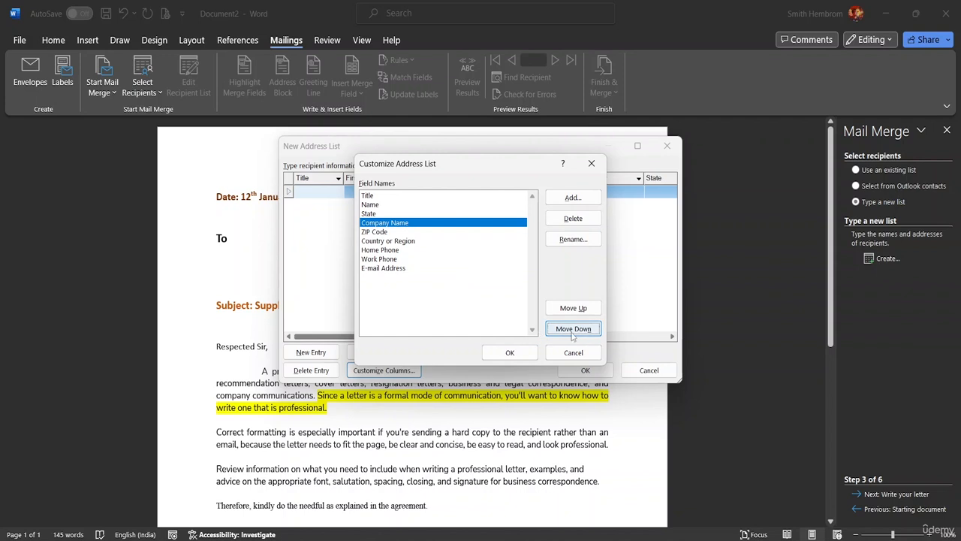
pyautogui.click(573, 308)
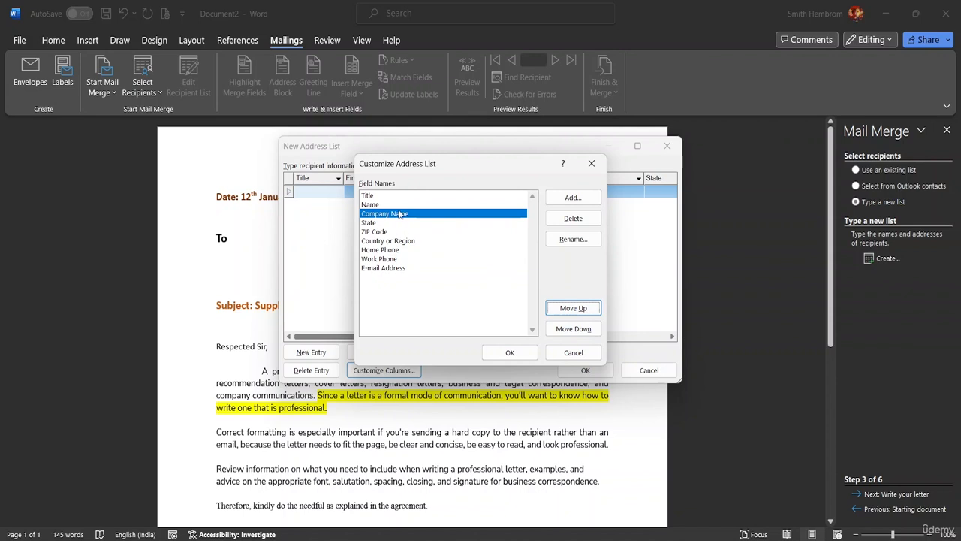
pyautogui.click(573, 331)
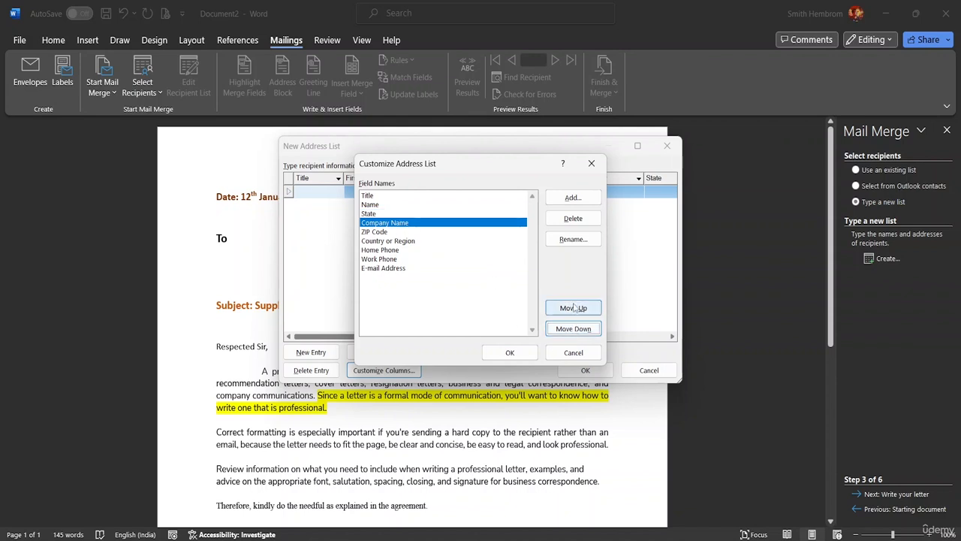
pyautogui.click(573, 308)
# Delete the State, ZIP Code, Country or Region and Home Phone fields
pyautogui.click(374, 223)
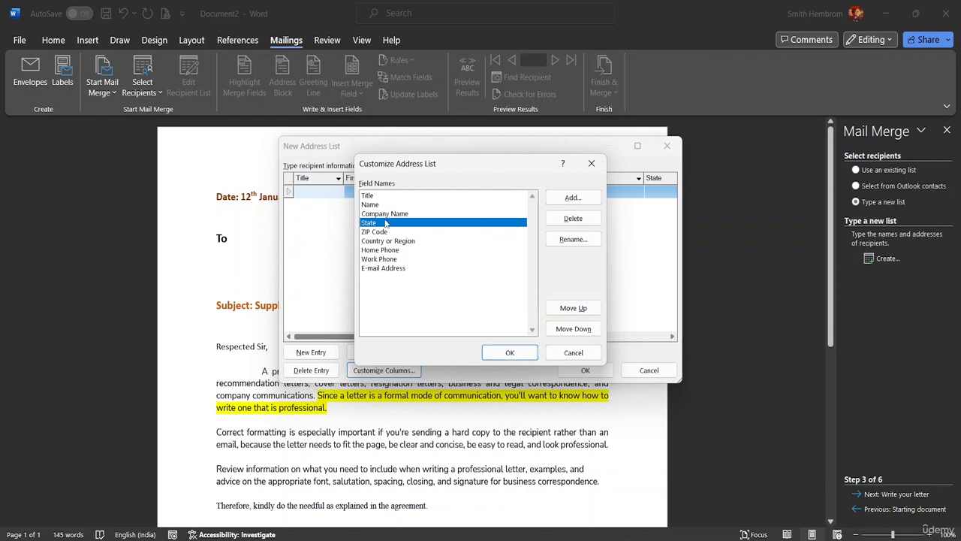
pyautogui.click(573, 219)
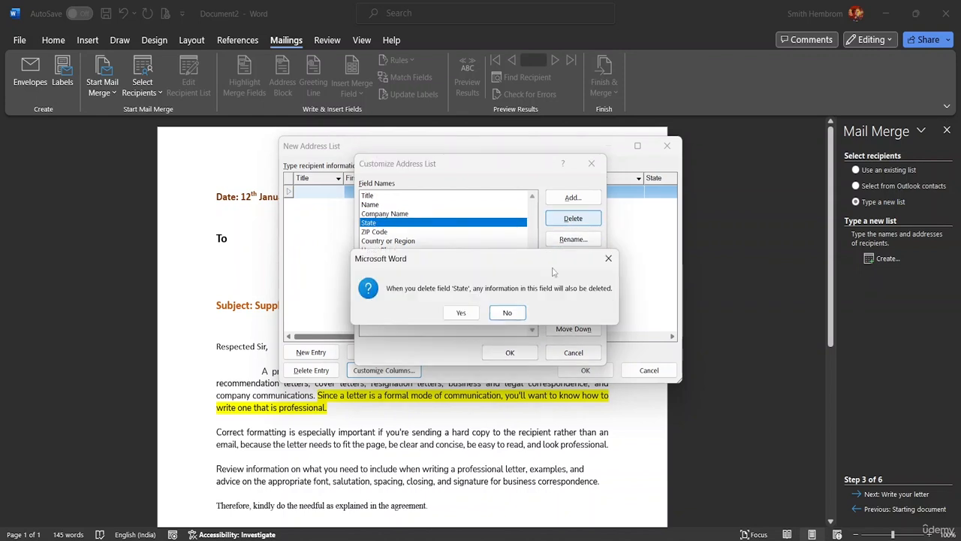
pyautogui.click(461, 314)
pyautogui.click(408, 223)
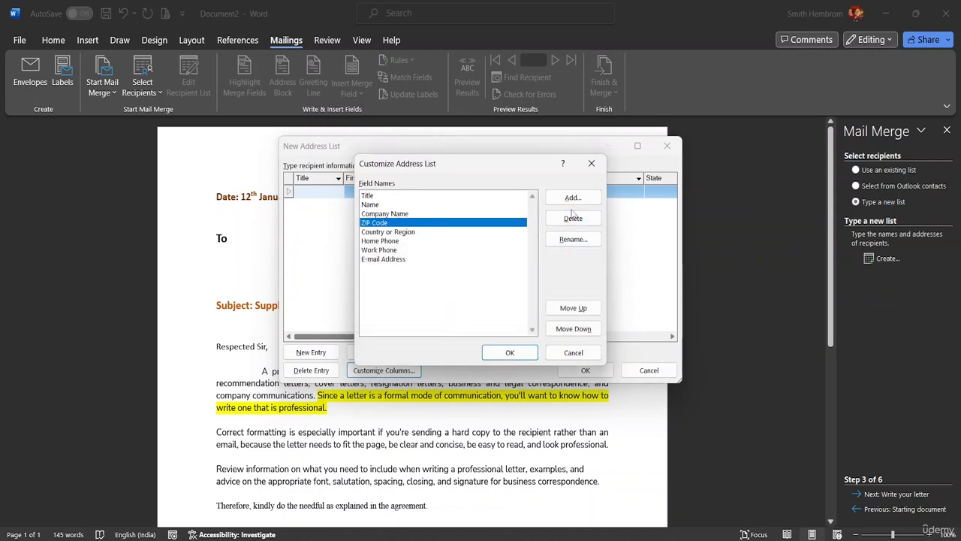
pyautogui.click(573, 218)
pyautogui.click(462, 313)
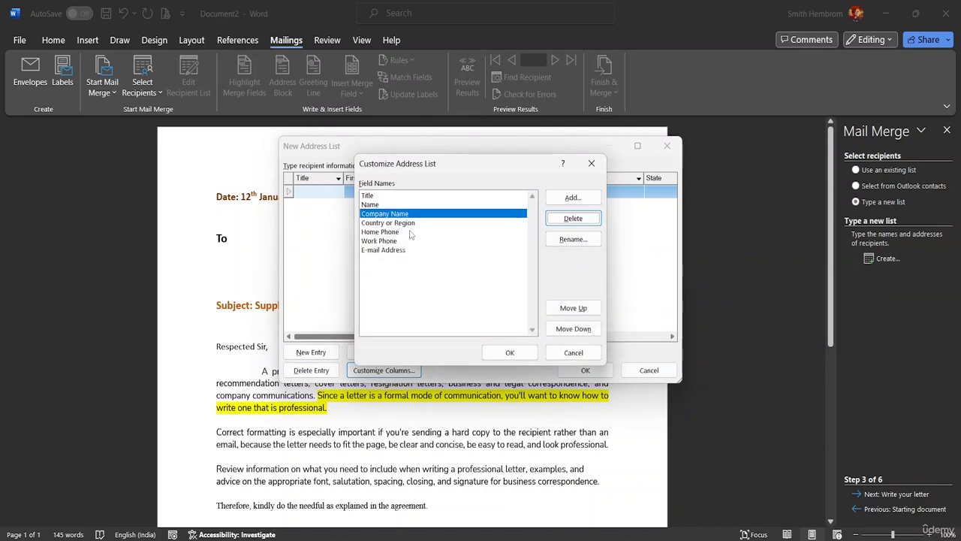
pyautogui.click(404, 223)
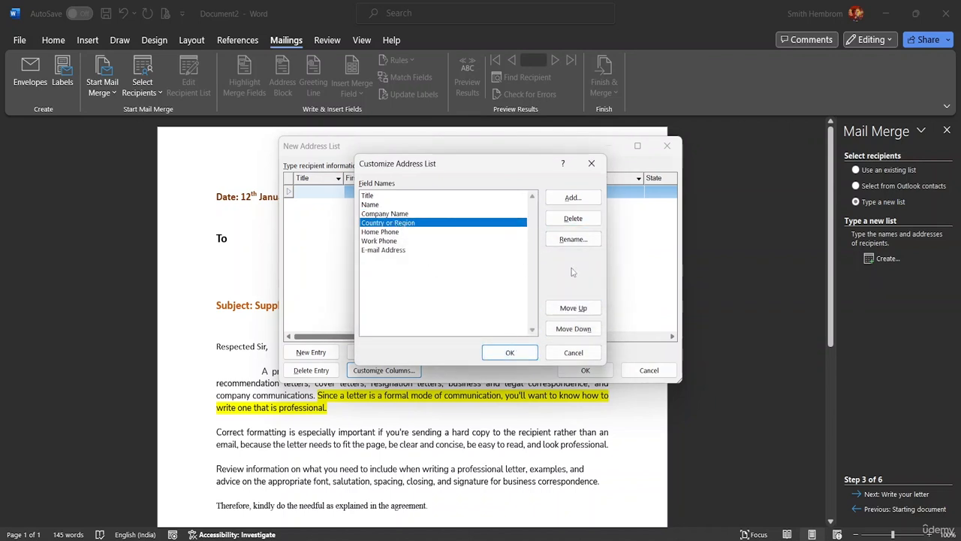
pyautogui.click(555, 222)
pyautogui.click(461, 312)
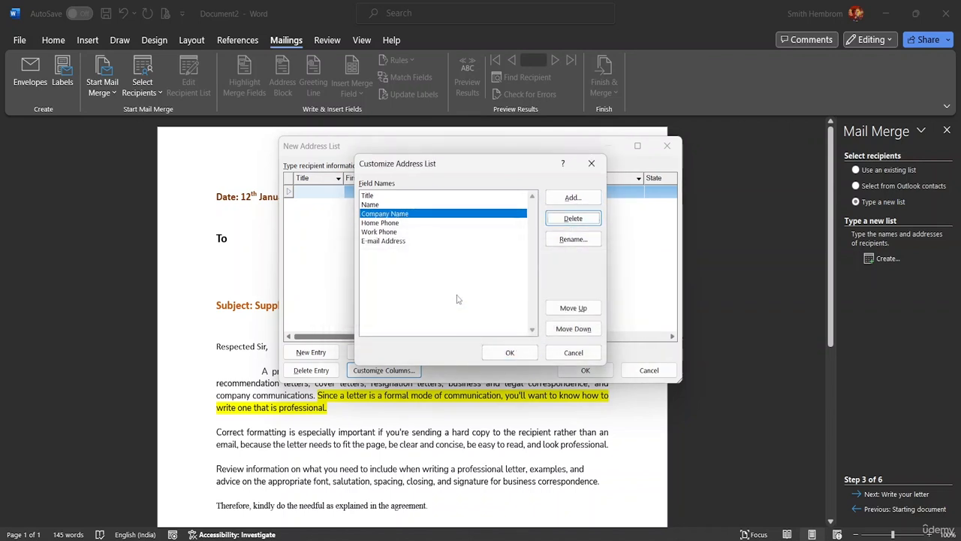
pyautogui.click(411, 224)
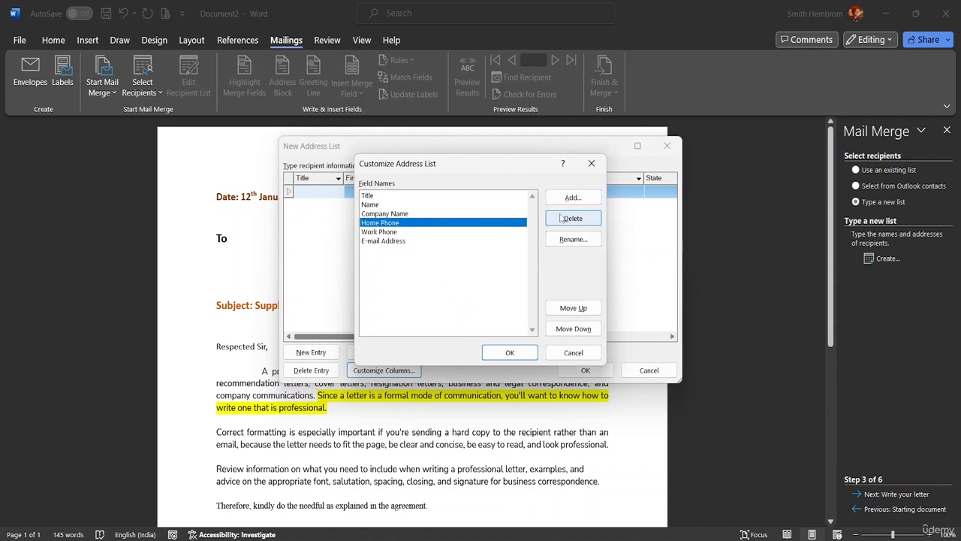
pyautogui.click(562, 220)
pyautogui.click(461, 312)
pyautogui.click(410, 223)
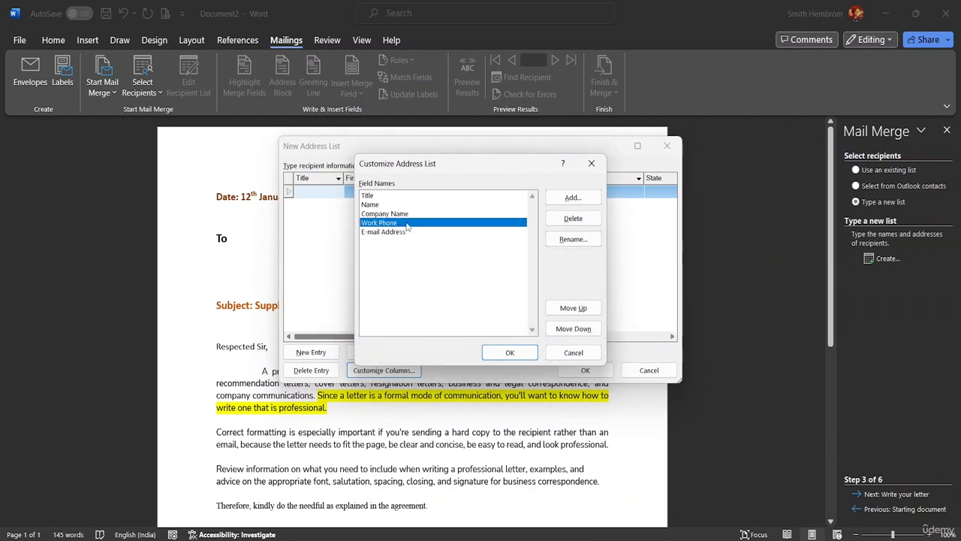
# Apply the five-field list to New Address List, cancelling an attempt to add another field
pyautogui.click(511, 353)
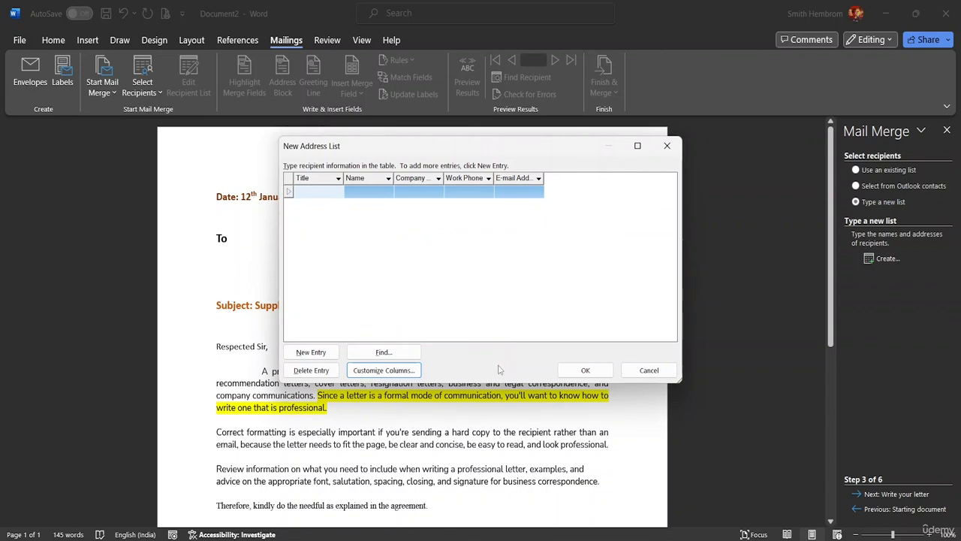
pyautogui.click(401, 371)
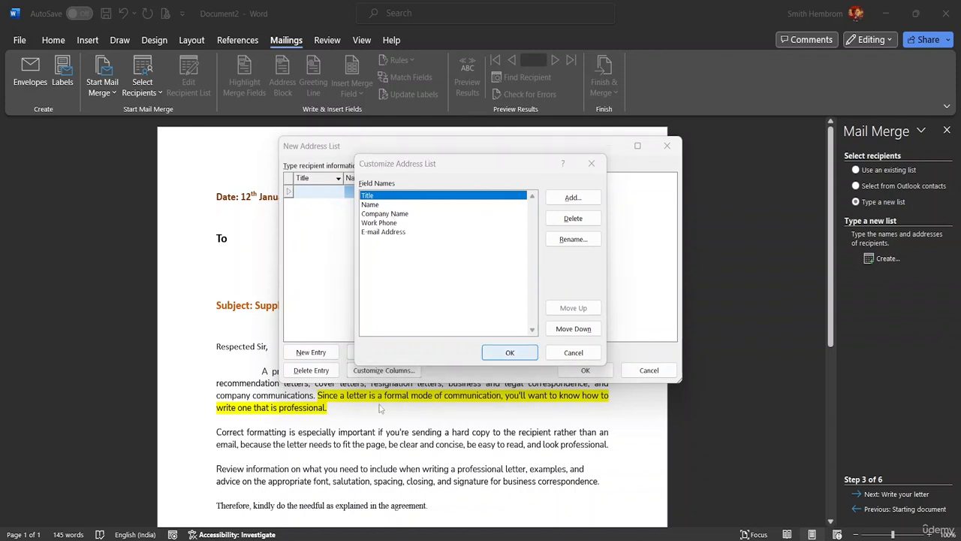
pyautogui.click(510, 353)
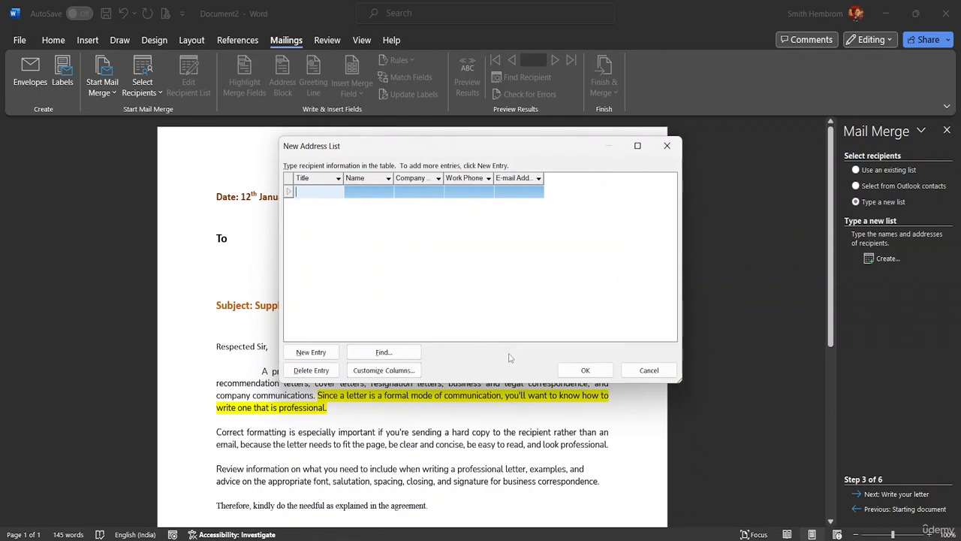
pyautogui.click(383, 370)
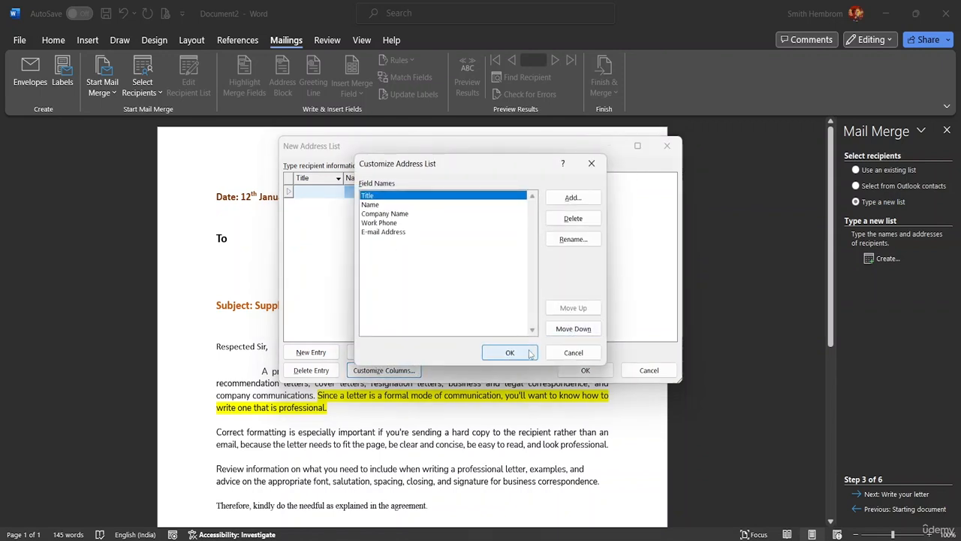
pyautogui.click(574, 197)
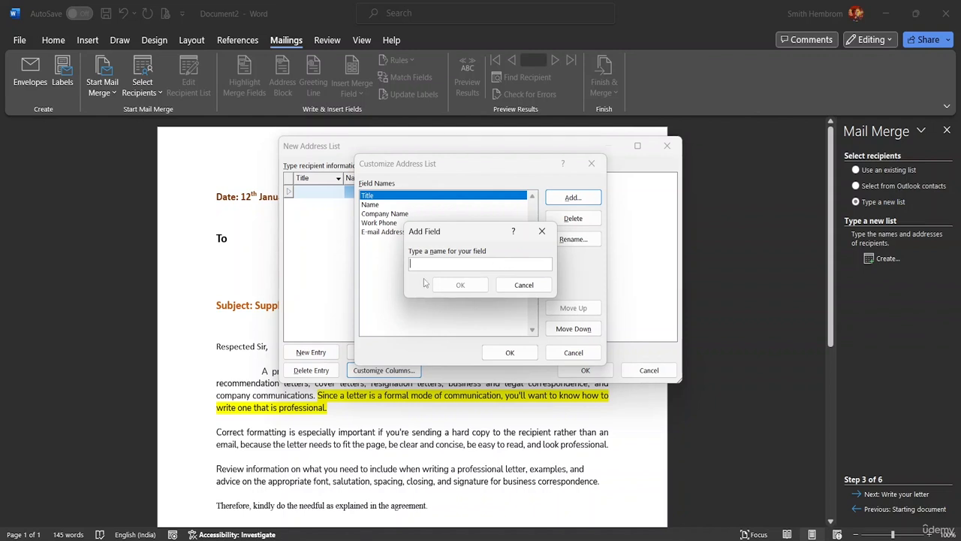
pyautogui.click(526, 286)
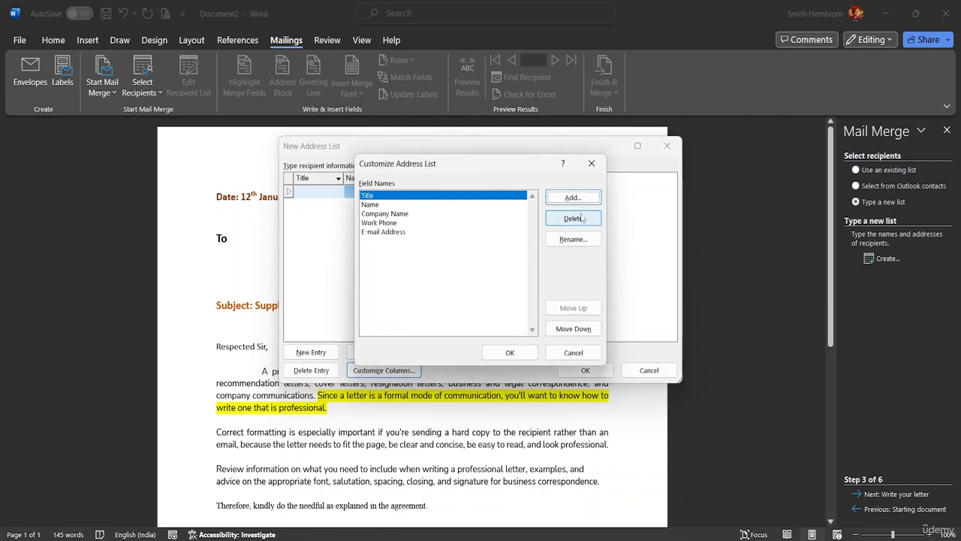
pyautogui.click(506, 351)
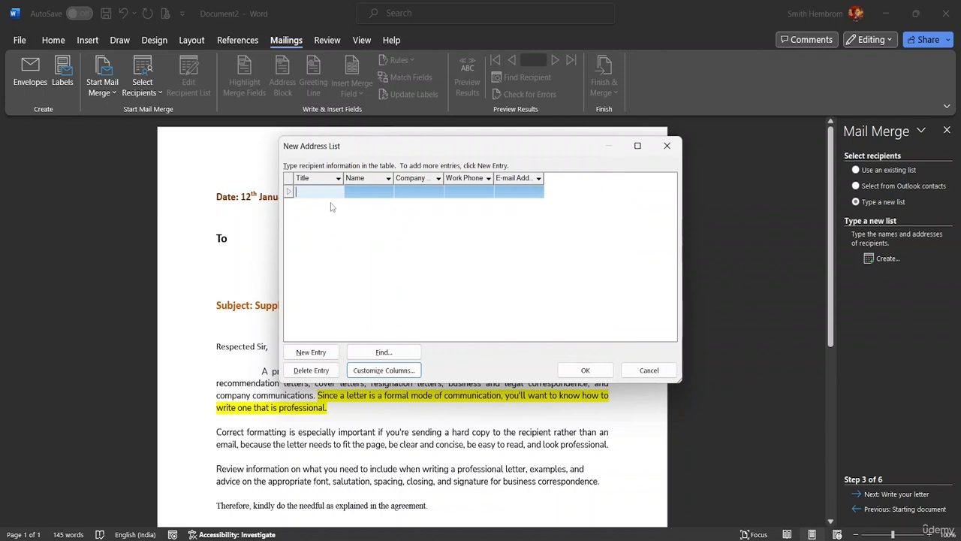
# Fill the first recipient row with title Mr., their first name and company BSB Group
pyautogui.write('Mr.')
pyautogui.click(371, 190)
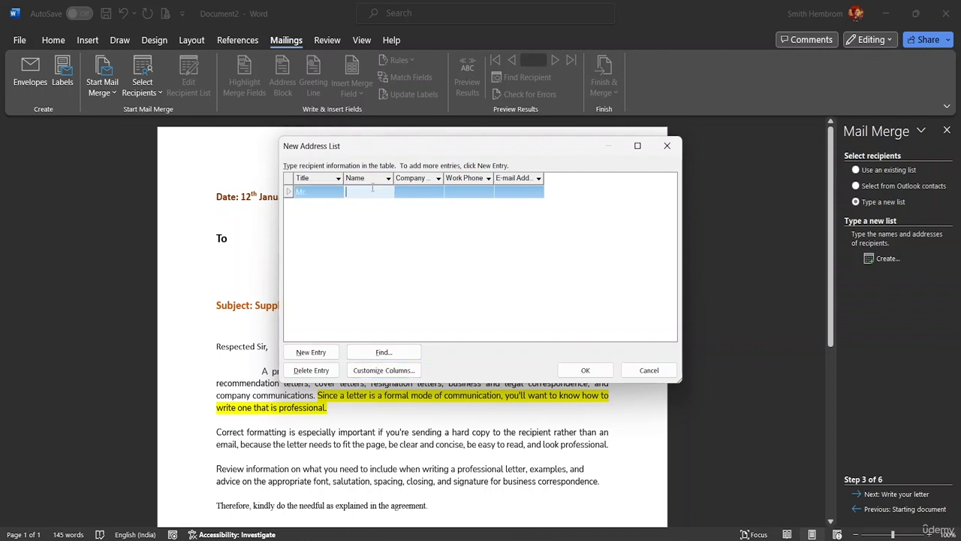
pyautogui.write('Adam')
pyautogui.click(411, 192)
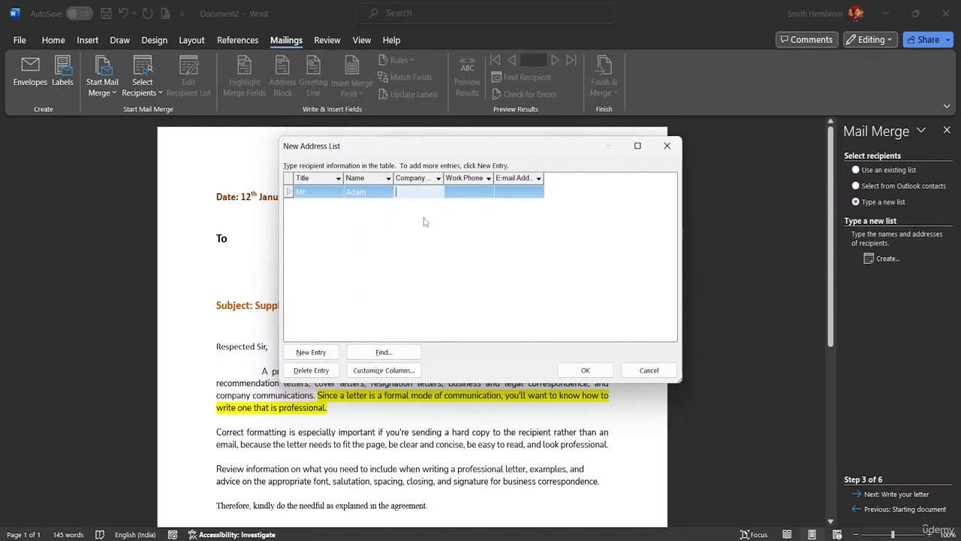
pyautogui.write('BSB Group')
pyautogui.click(473, 193)
pyautogui.click(483, 193)
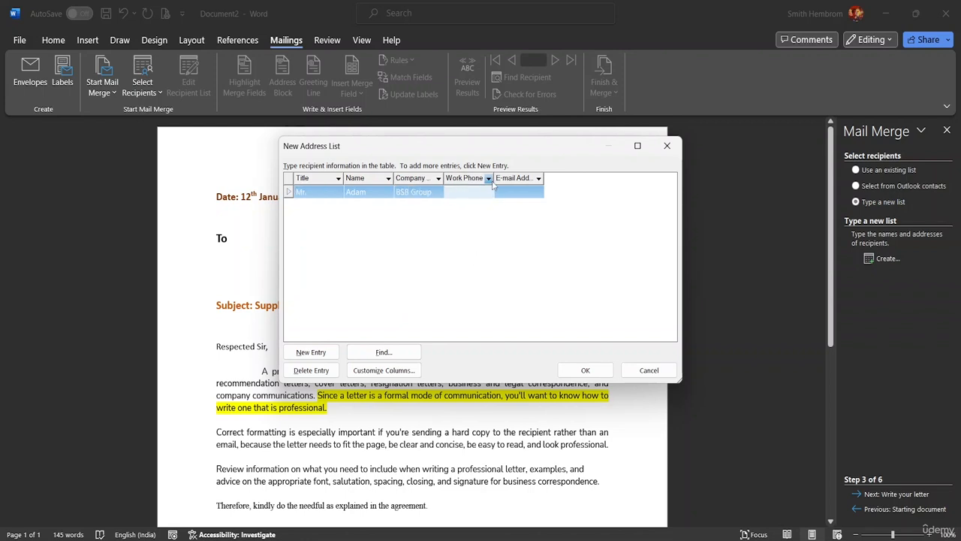
# Delete the Work Phone field and add a Designation field placed above Company Name
pyautogui.click(376, 371)
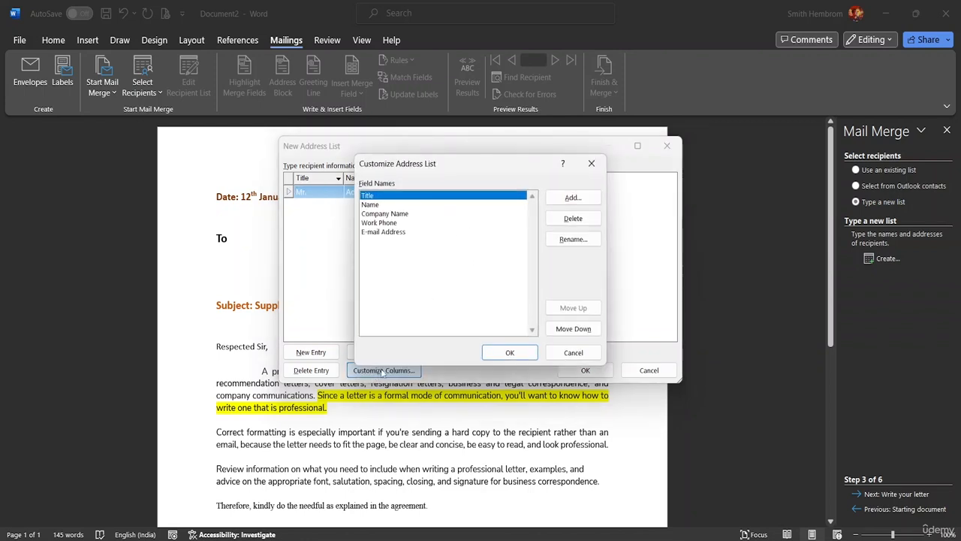
pyautogui.click(412, 223)
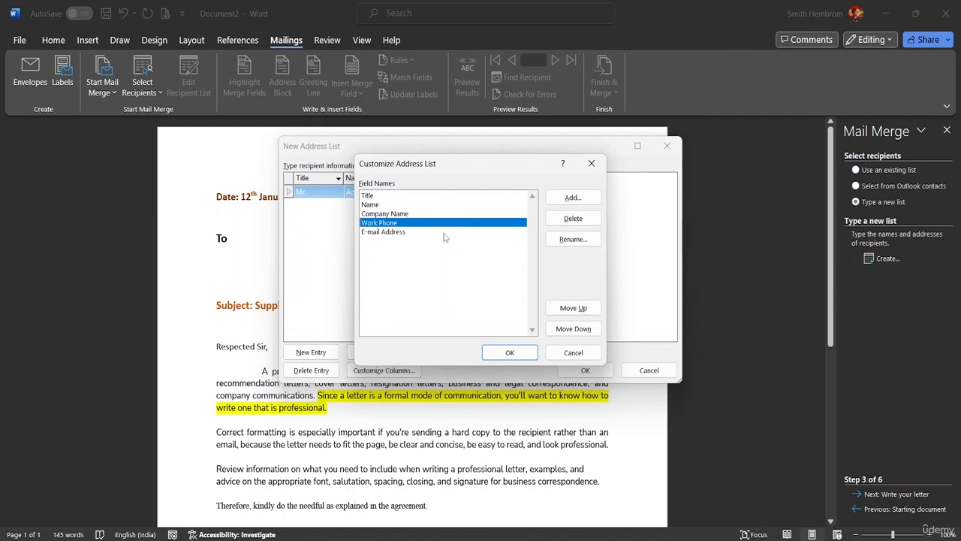
pyautogui.click(571, 218)
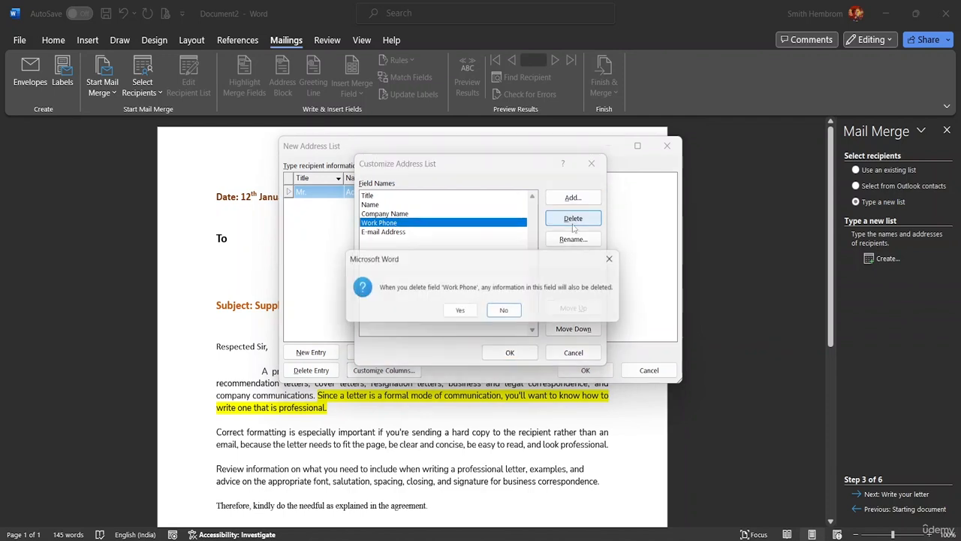
pyautogui.click(461, 314)
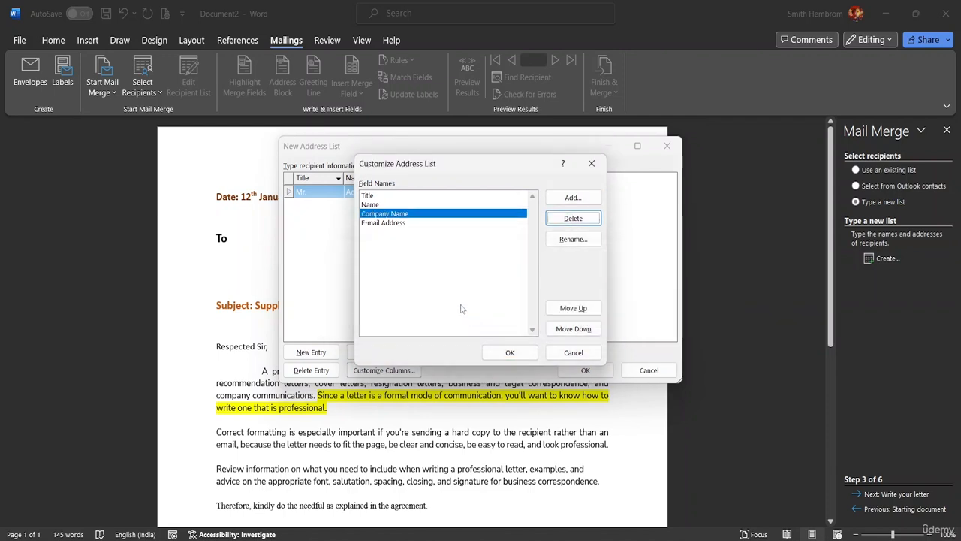
pyautogui.click(572, 199)
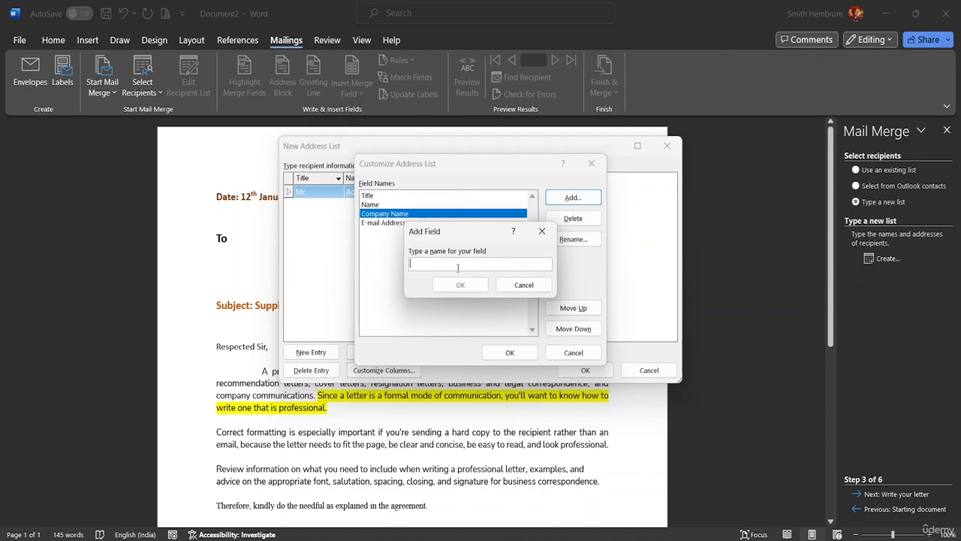
pyautogui.write('Designation')
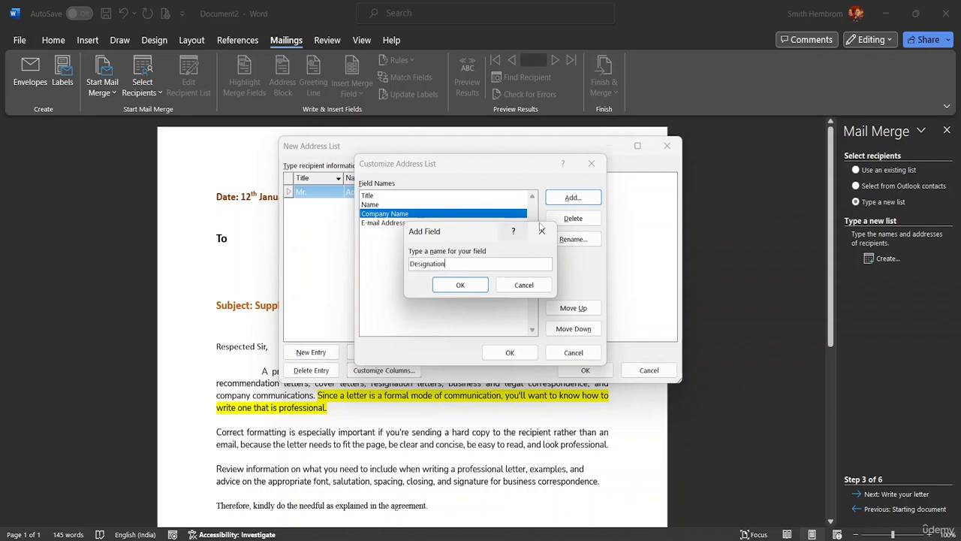
pyautogui.click(460, 284)
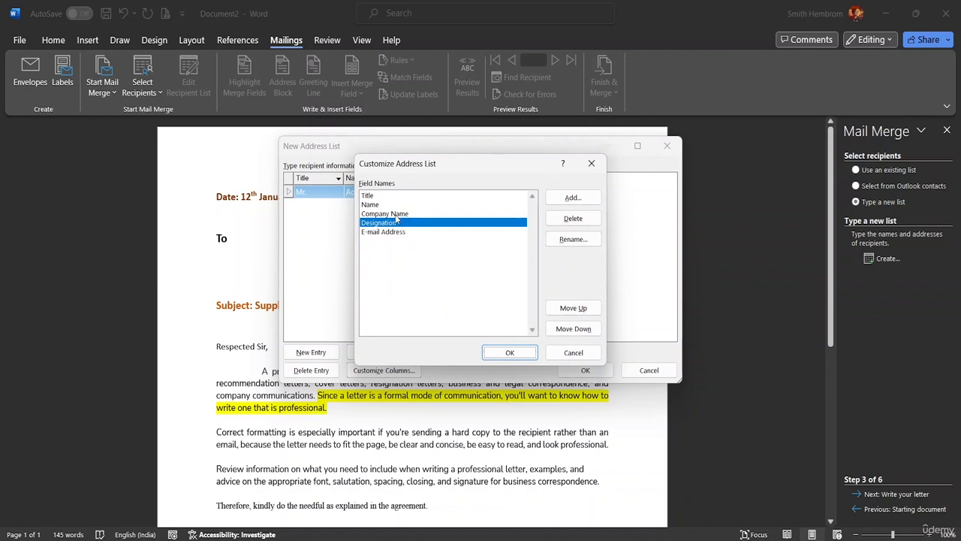
pyautogui.click(575, 309)
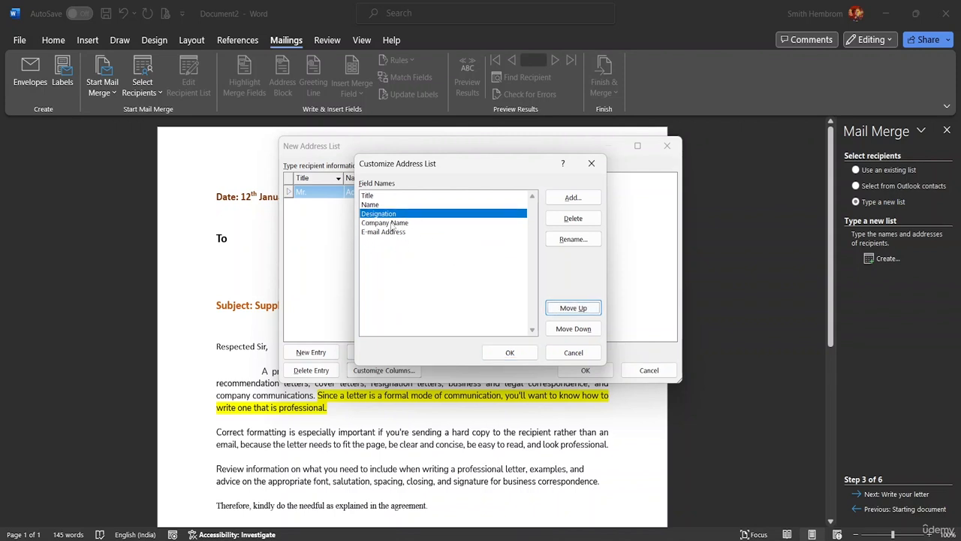
# Apply the field changes and enter Operation Manager as the first recipient's designation, widening that column
pyautogui.click(516, 355)
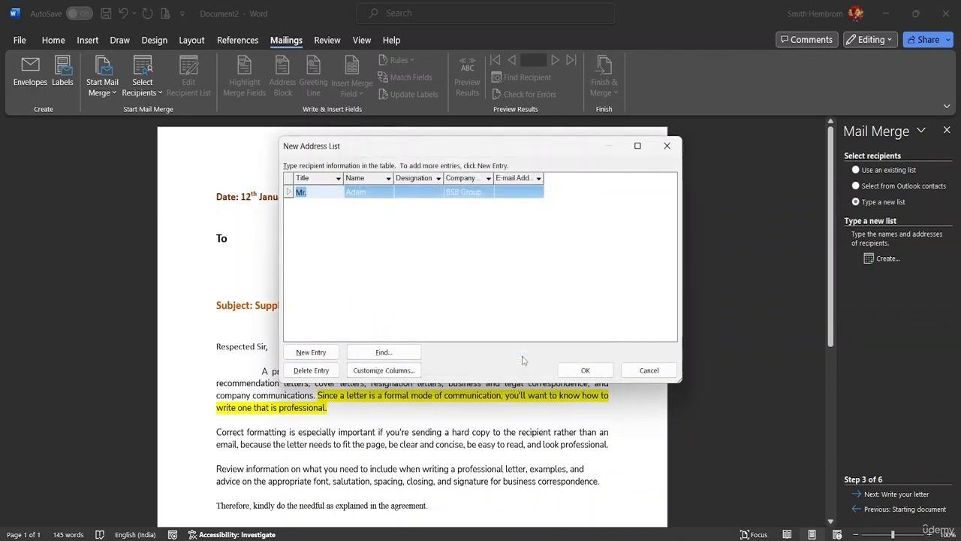
pyautogui.click(407, 191)
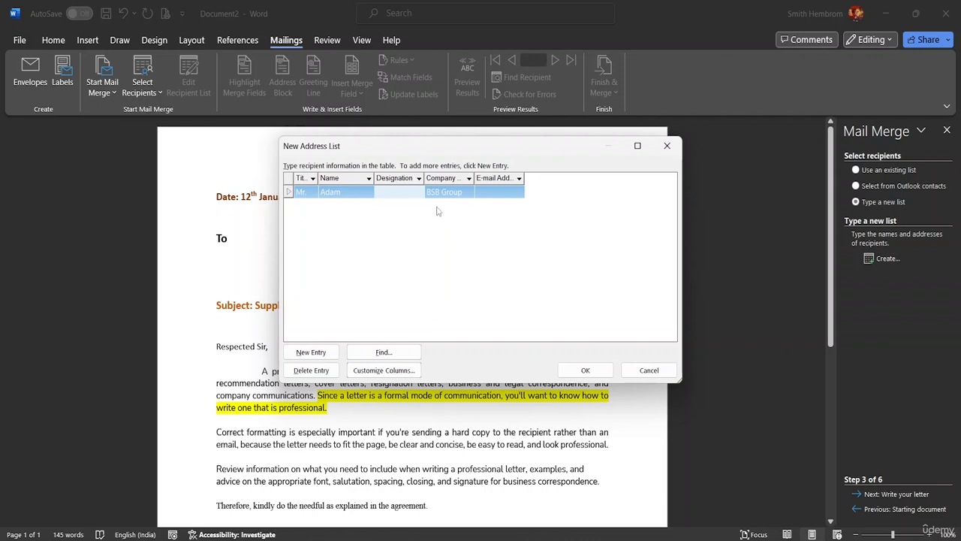
pyautogui.click(382, 191)
pyautogui.write('Operation')
pyautogui.write(' Man')
pyautogui.write('ager')
pyautogui.moveTo(424, 185); pyautogui.dragTo(447, 184)
# Enter the first recipient's e-mail address and widen the E-mail Address column to fit
pyautogui.click(508, 192)
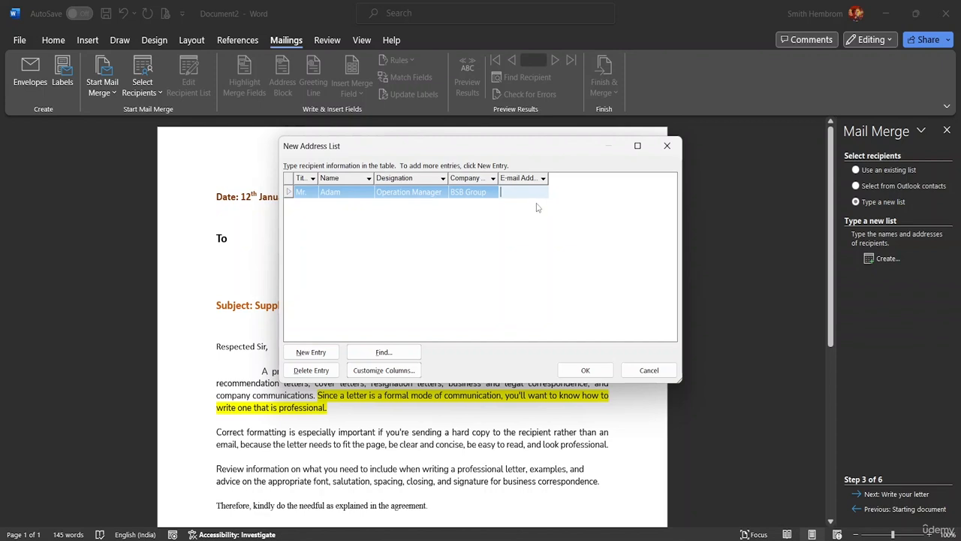
pyautogui.moveTo(547, 179); pyautogui.dragTo(607, 177)
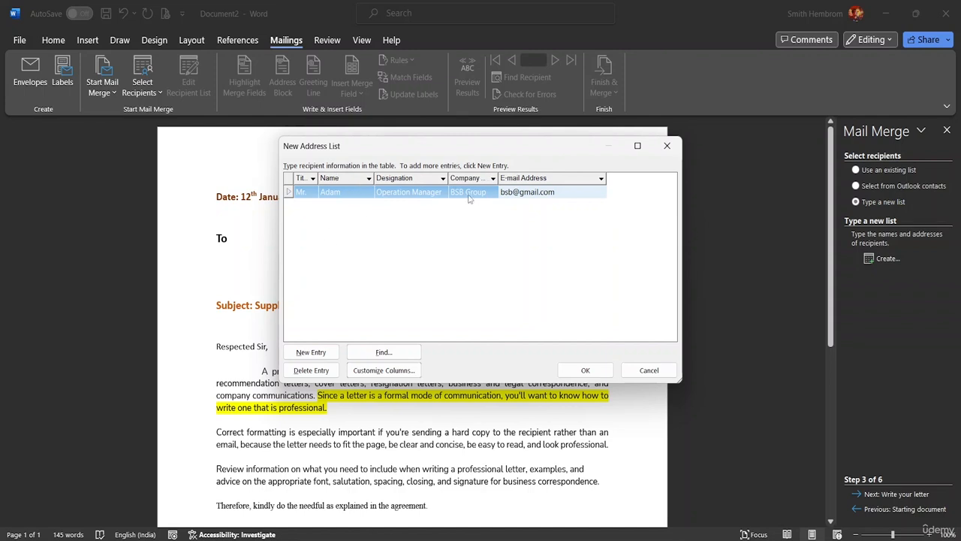
# Add a second recipient with title, first name, designation CEO and company, widening the Company Name column
pyautogui.click(312, 354)
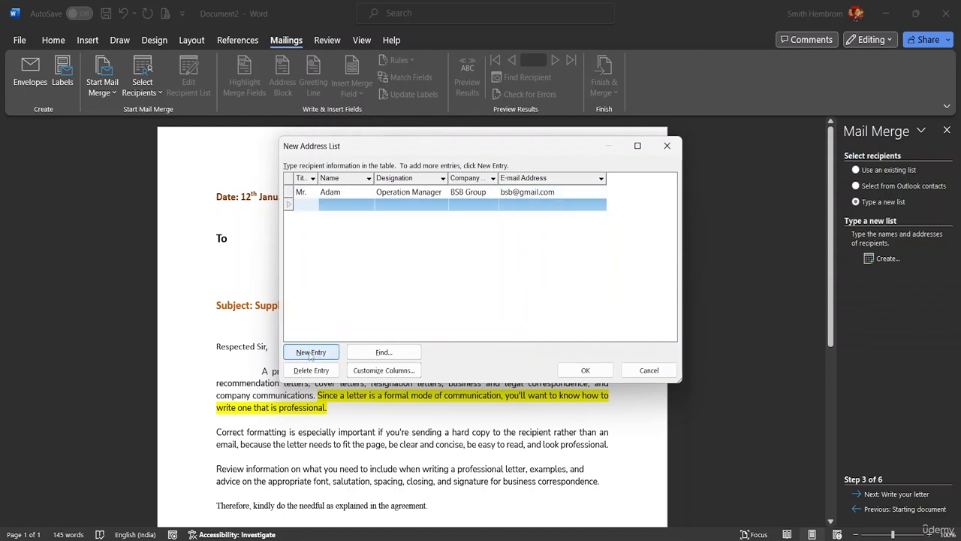
pyautogui.write('Mr.')
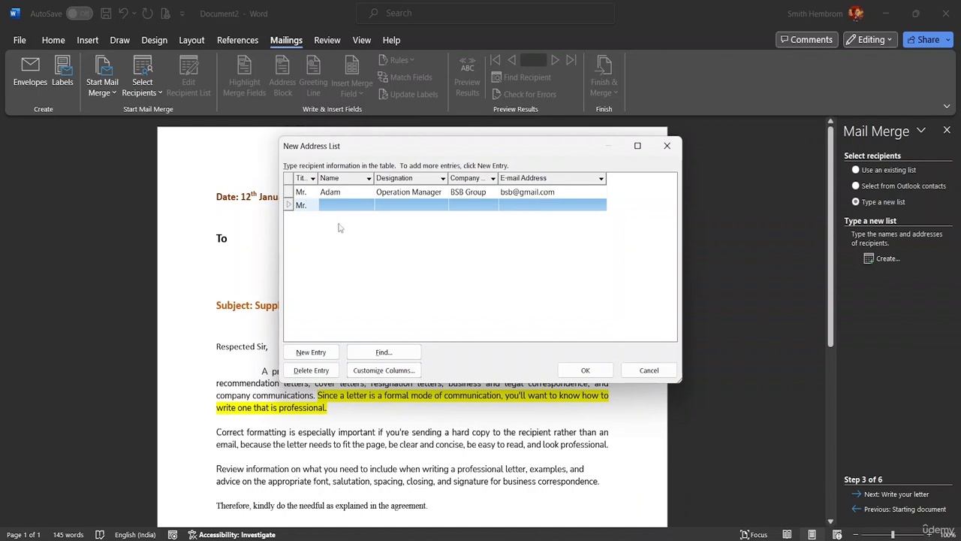
pyautogui.click(327, 201)
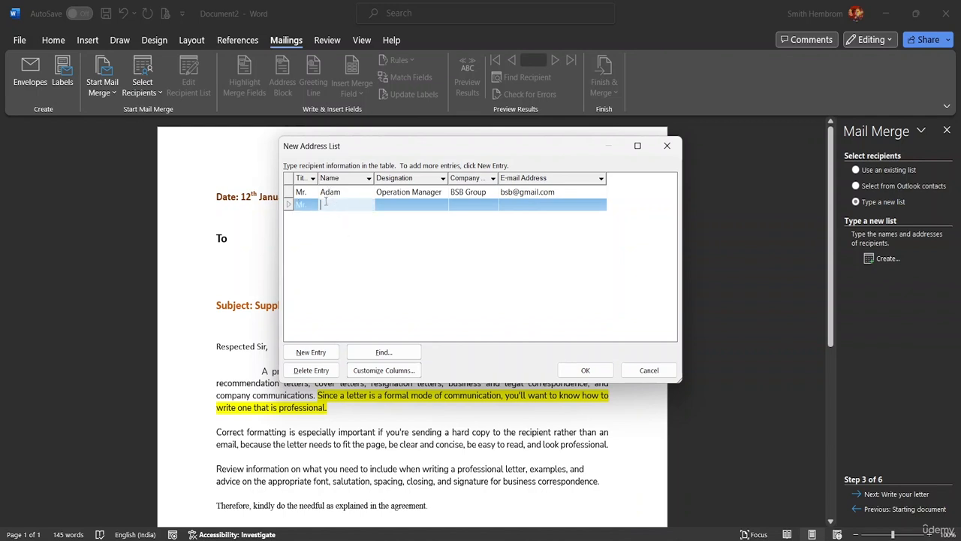
pyautogui.write('Ricky')
pyautogui.click(386, 203)
pyautogui.write('C')
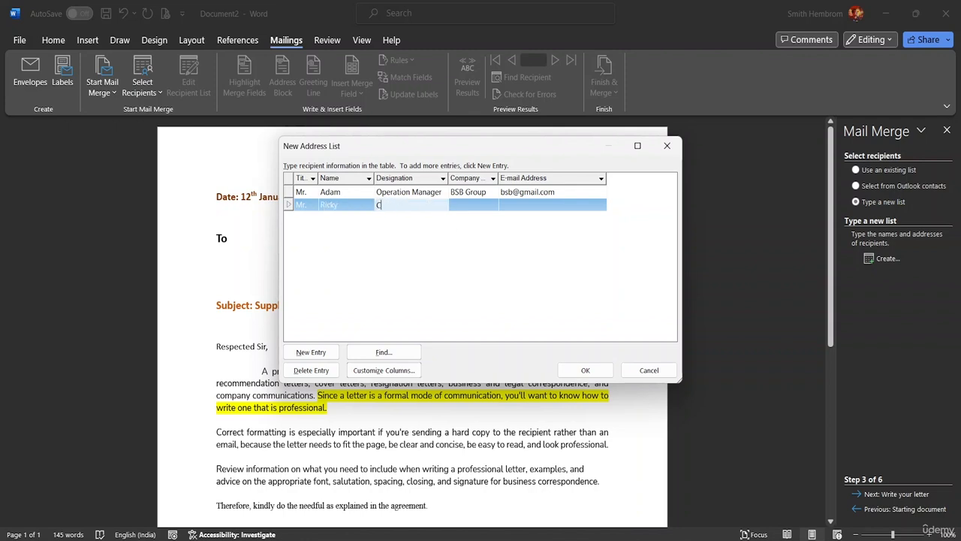
pyautogui.write('EO')
pyautogui.click(463, 202)
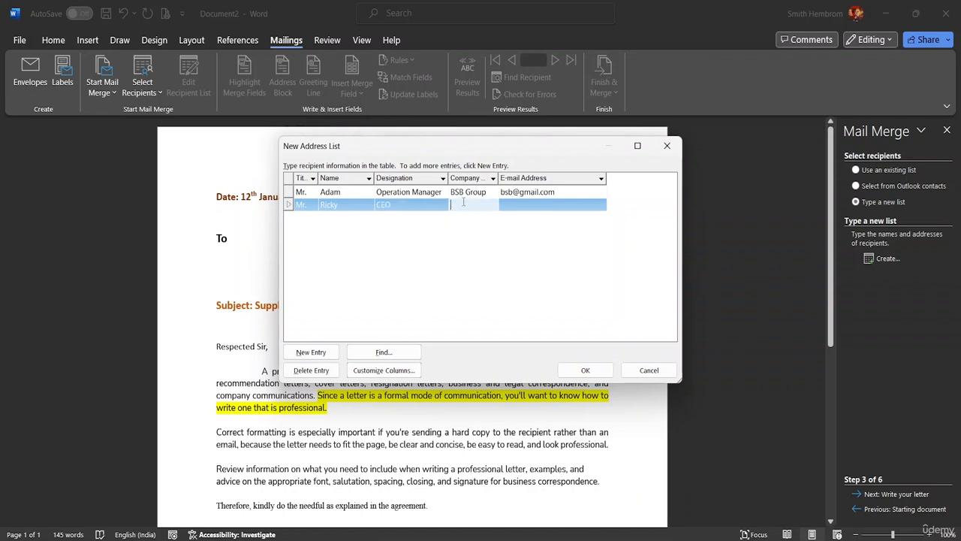
pyautogui.write('TTR Foundati')
pyautogui.write('oundatio')
pyautogui.write('ndation')
pyautogui.moveTo(498, 178); pyautogui.dragTo(517, 178)
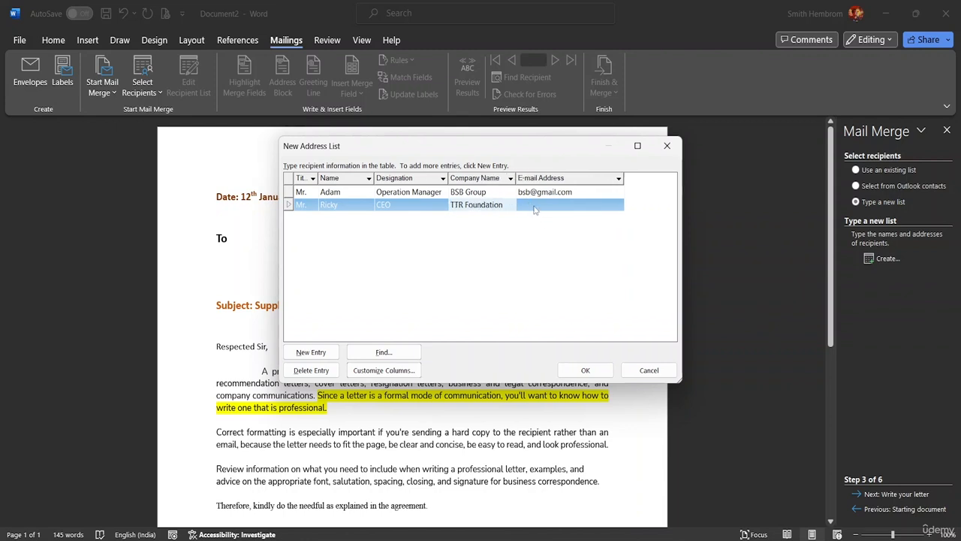
pyautogui.click(531, 204)
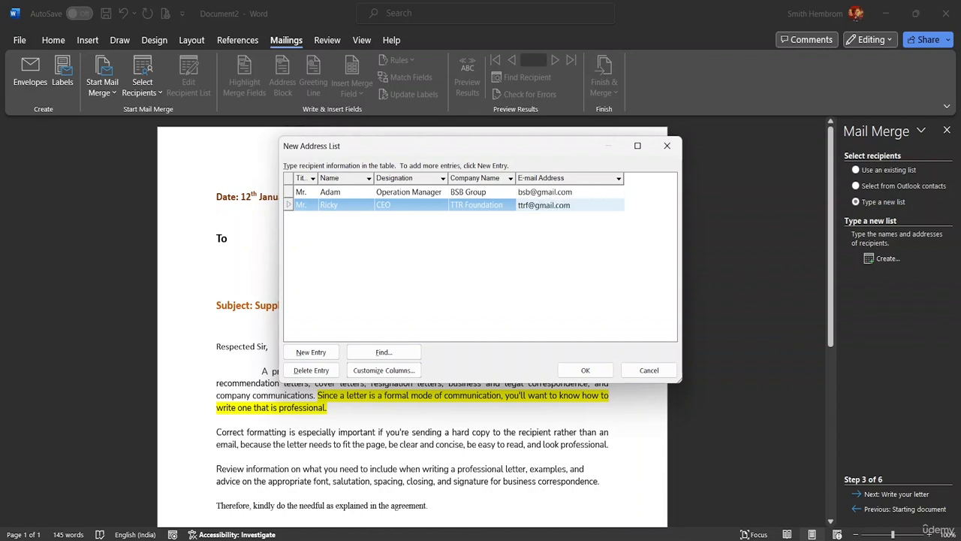
# Add further recipient rows, then delete the leftover blank entry and confirm
pyautogui.click(322, 352)
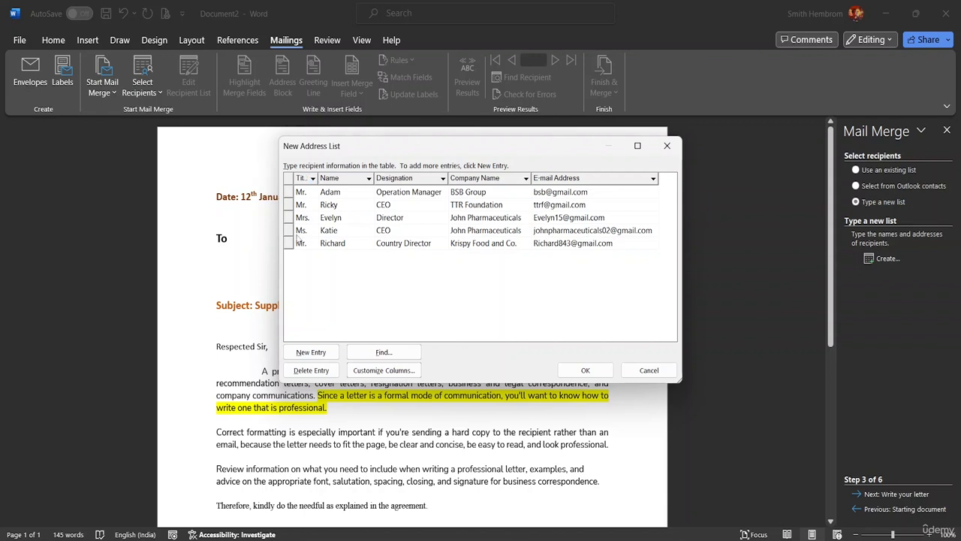
pyautogui.click(311, 351)
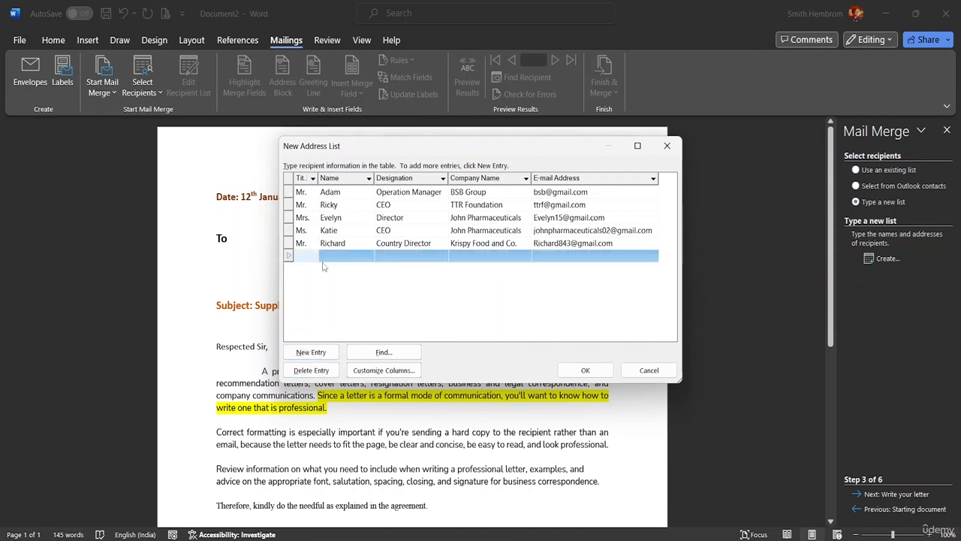
pyautogui.click(428, 256)
pyautogui.click(463, 258)
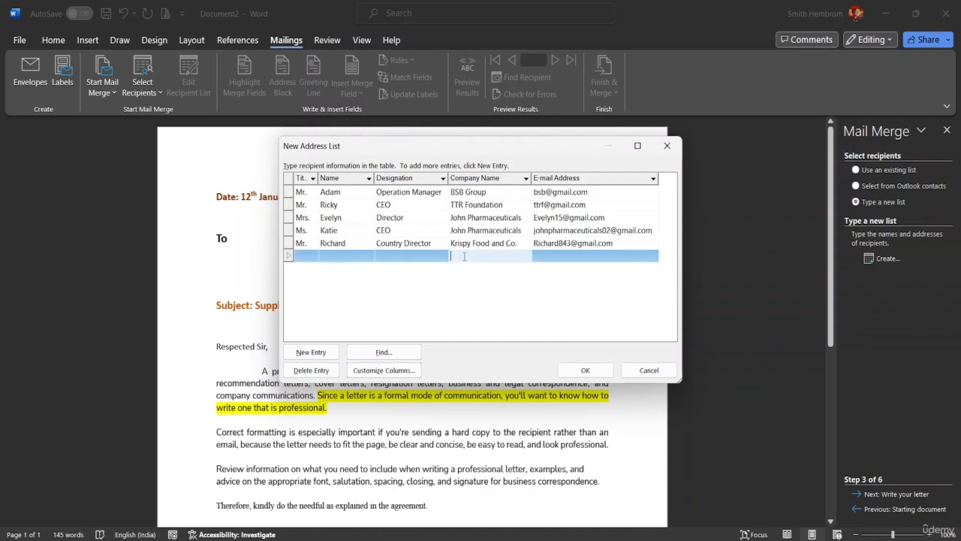
pyautogui.click(324, 373)
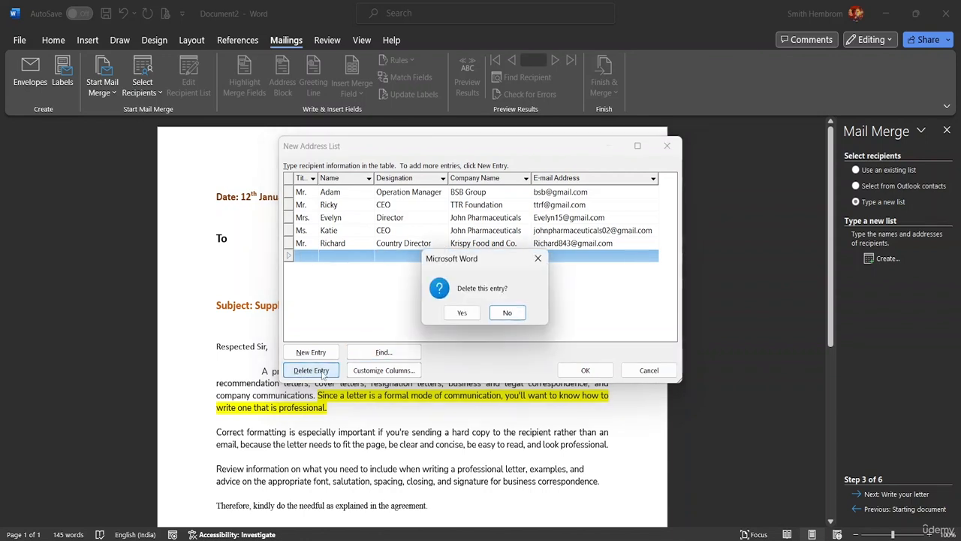
pyautogui.click(463, 313)
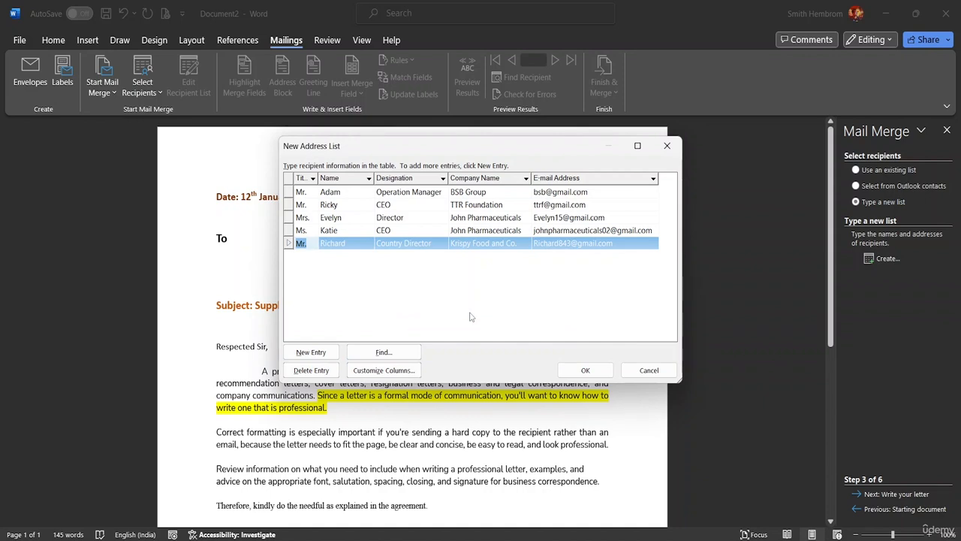
pyautogui.click(431, 315)
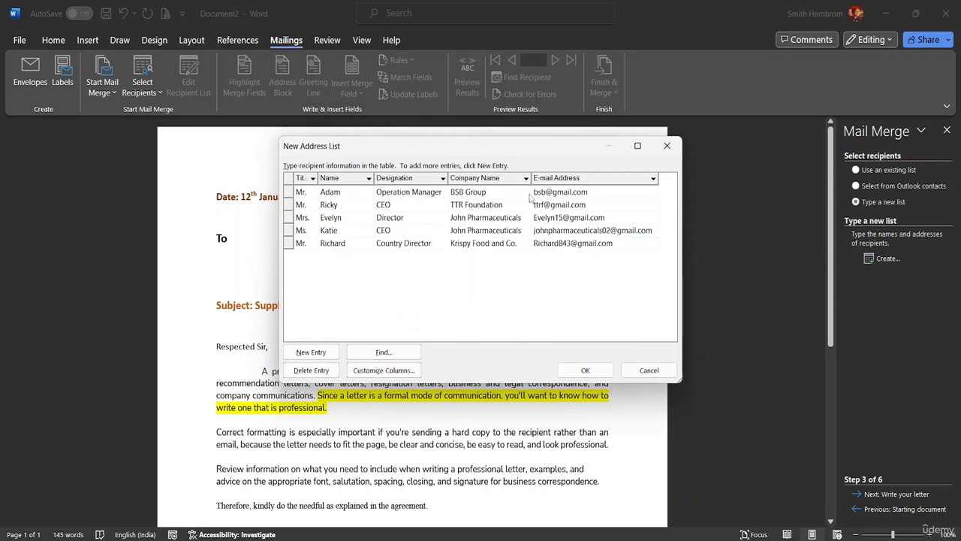
pyautogui.click(312, 178)
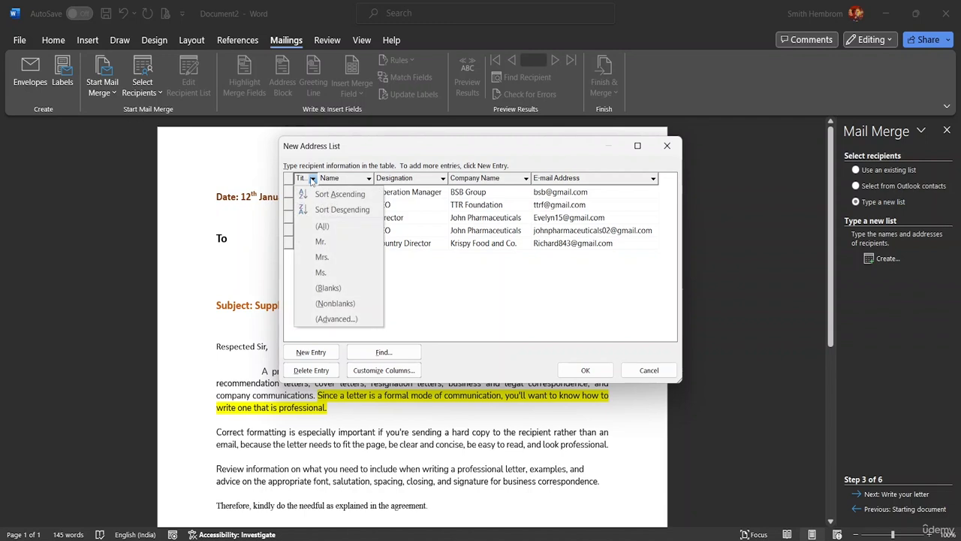
pyautogui.click(312, 178)
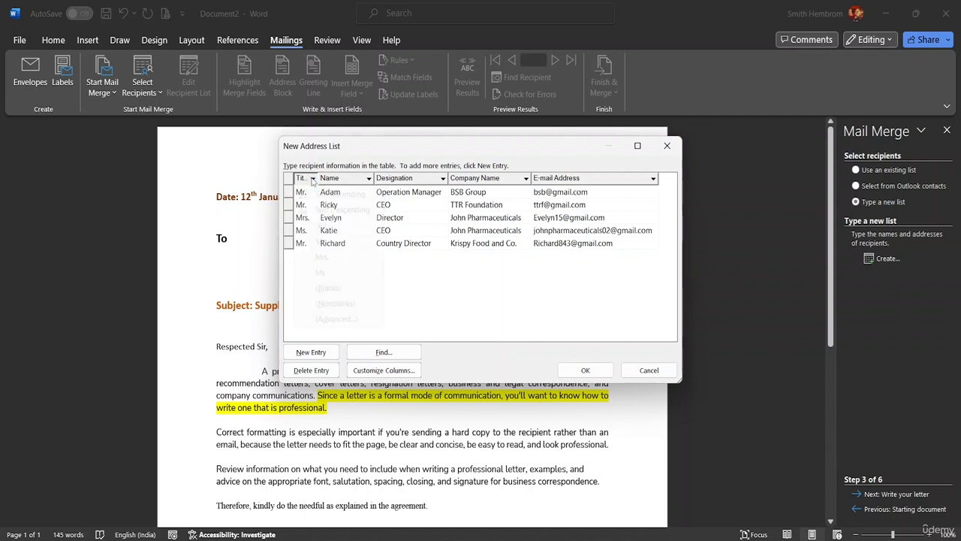
pyautogui.click(314, 179)
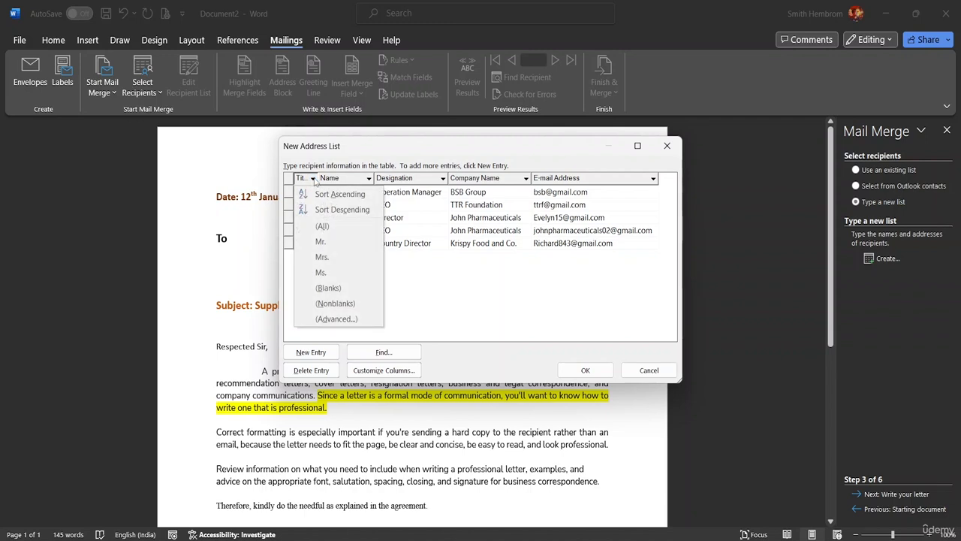
pyautogui.click(518, 325)
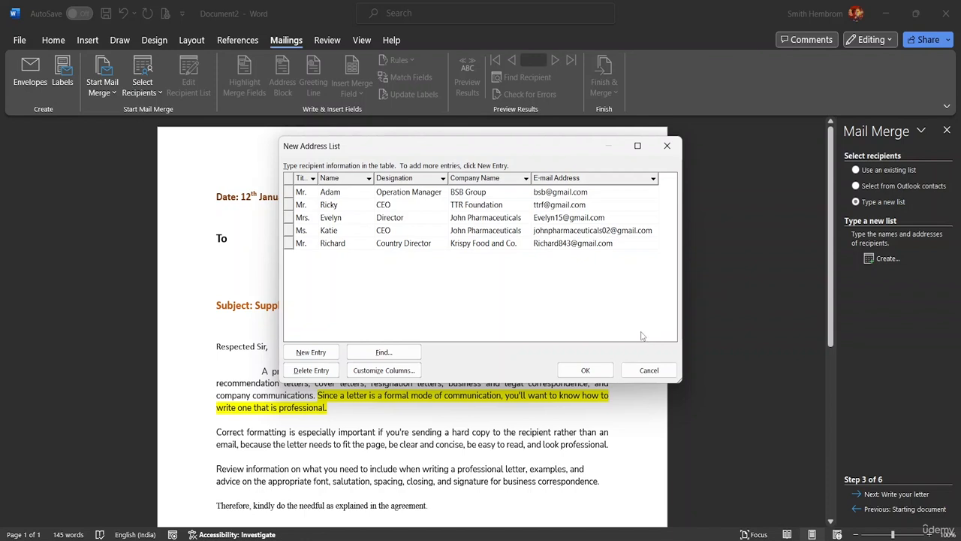
pyautogui.click(403, 374)
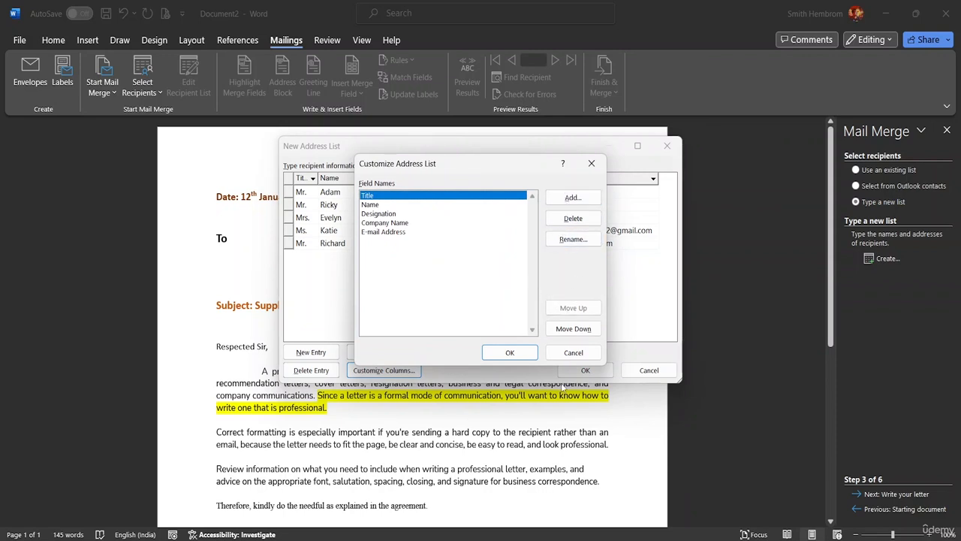
pyautogui.click(575, 353)
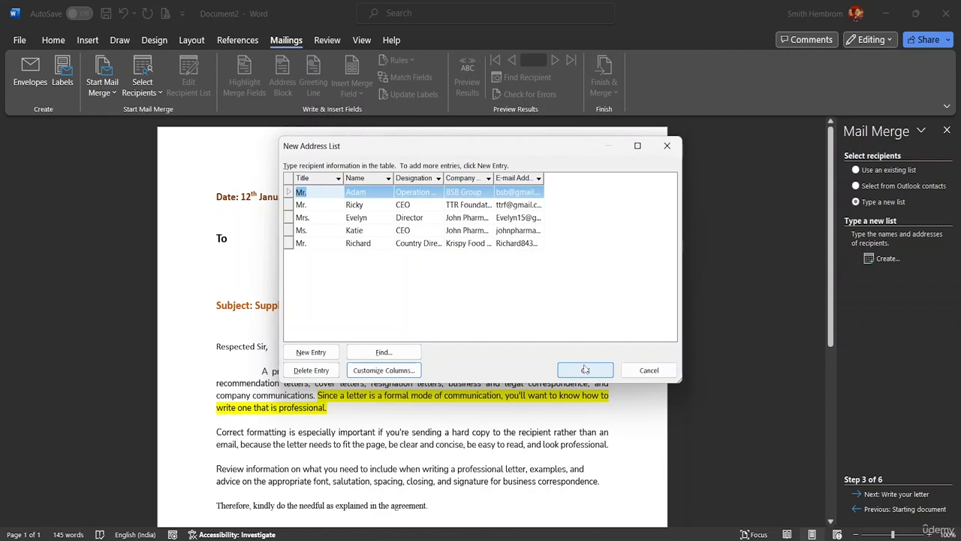
# Save the recipient list as 'Mail Merge LOS' in the MS Word Advanced resource folder
pyautogui.click(585, 370)
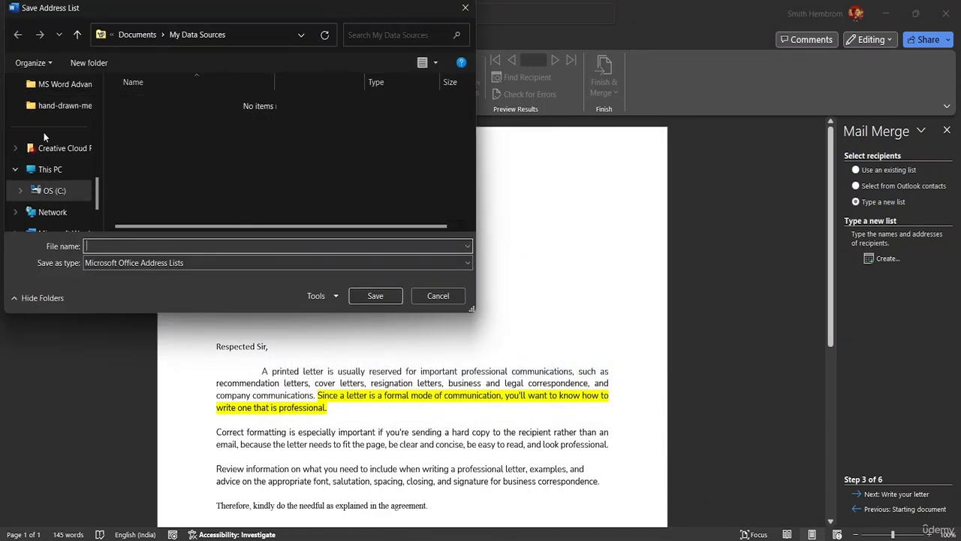
pyautogui.scroll(1, 69, 137)
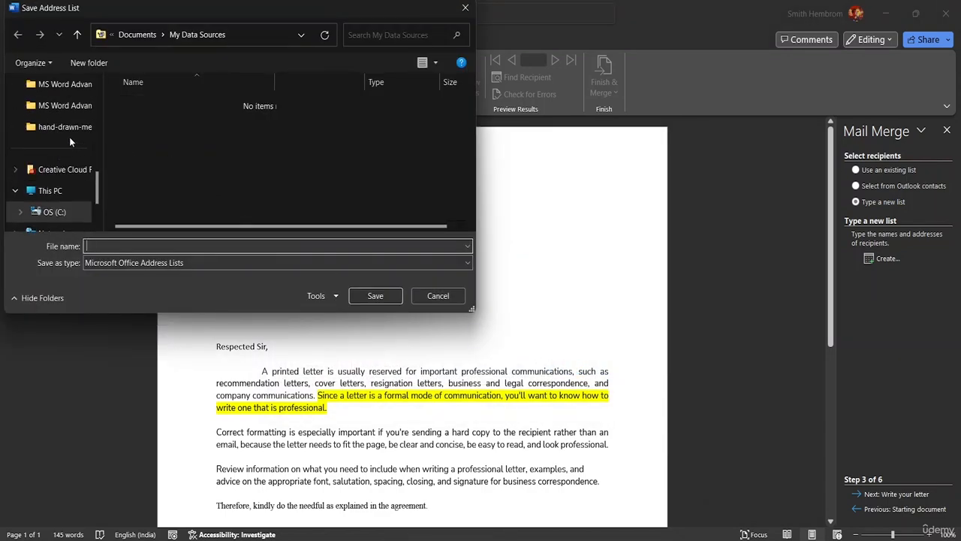
pyautogui.click(62, 85)
pyautogui.click(106, 246)
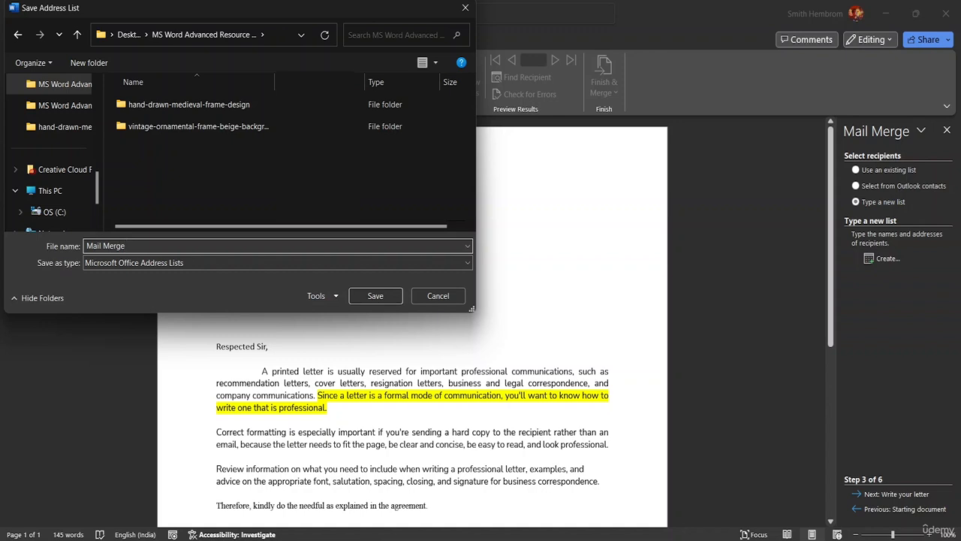
pyautogui.write('Mail Merge LOS')
pyautogui.click(378, 294)
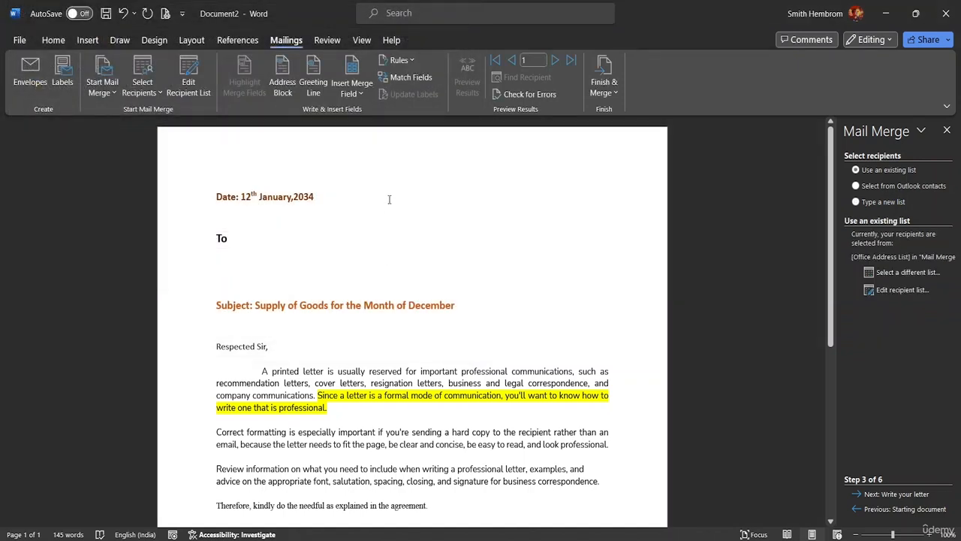
pyautogui.click(145, 94)
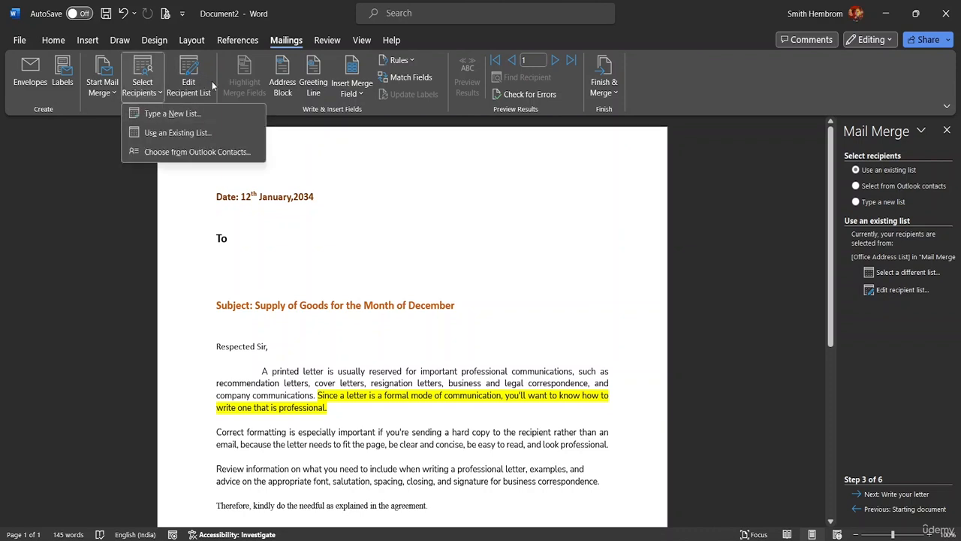
pyautogui.click(193, 77)
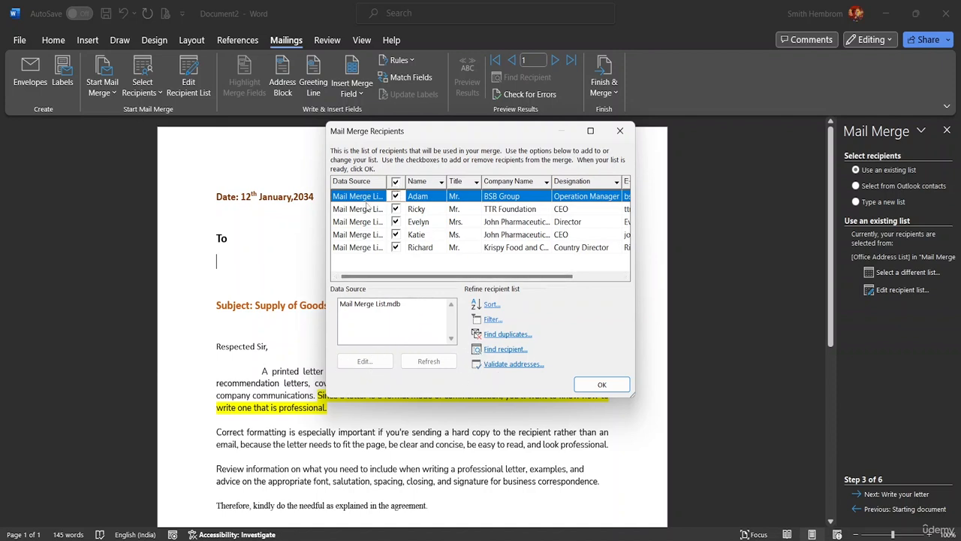
pyautogui.moveTo(503, 278)
pyautogui.mouseDown()
pyautogui.moveTo(508, 283)
pyautogui.moveTo(496, 284)
pyautogui.mouseUp()
pyautogui.click(509, 209)
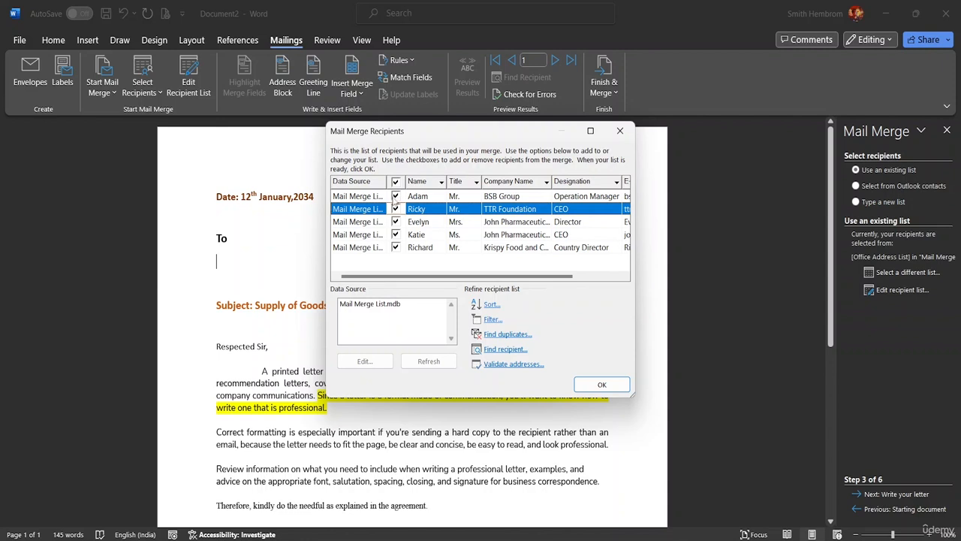
pyautogui.click(395, 196)
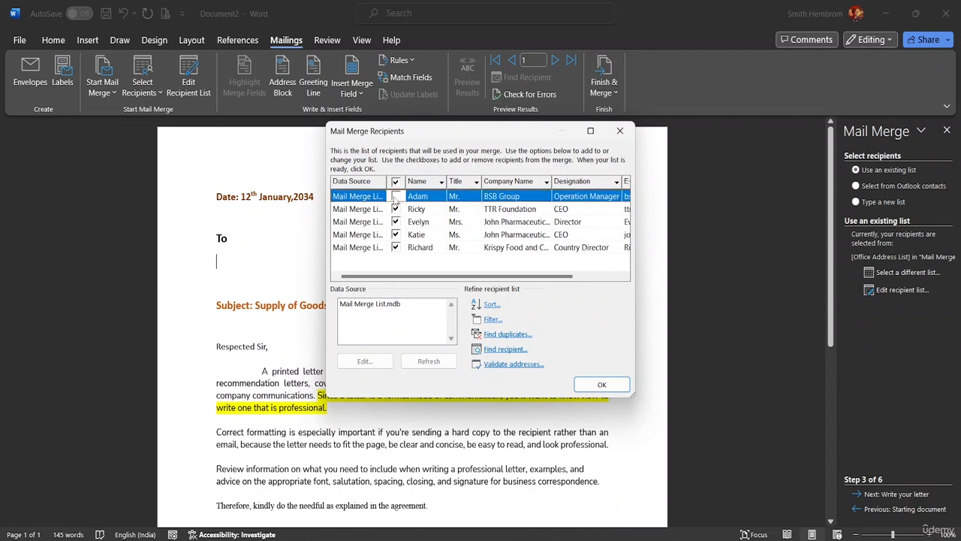
pyautogui.click(396, 197)
pyautogui.click(601, 384)
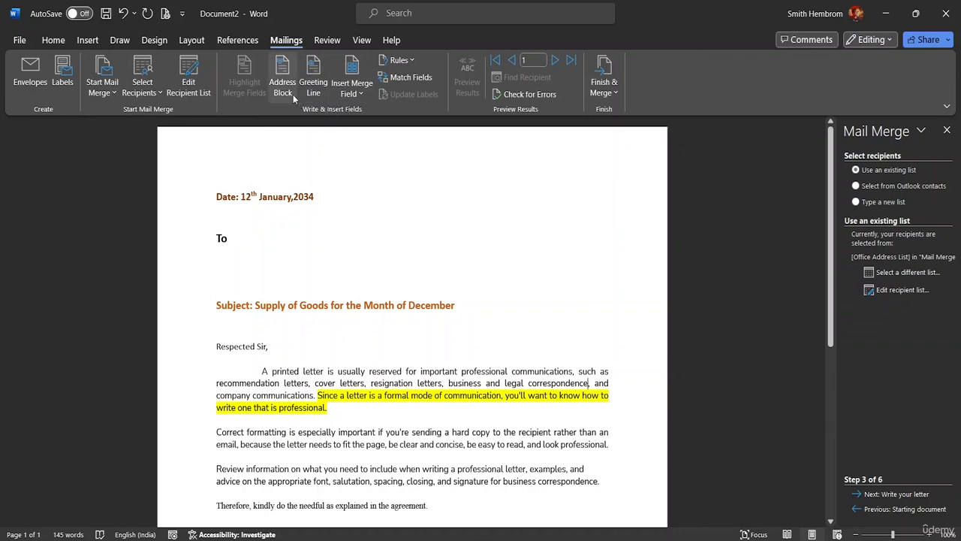
# Insert the «Title» and «Name» merge fields on the line below To
pyautogui.click(358, 93)
pyautogui.click(358, 93)
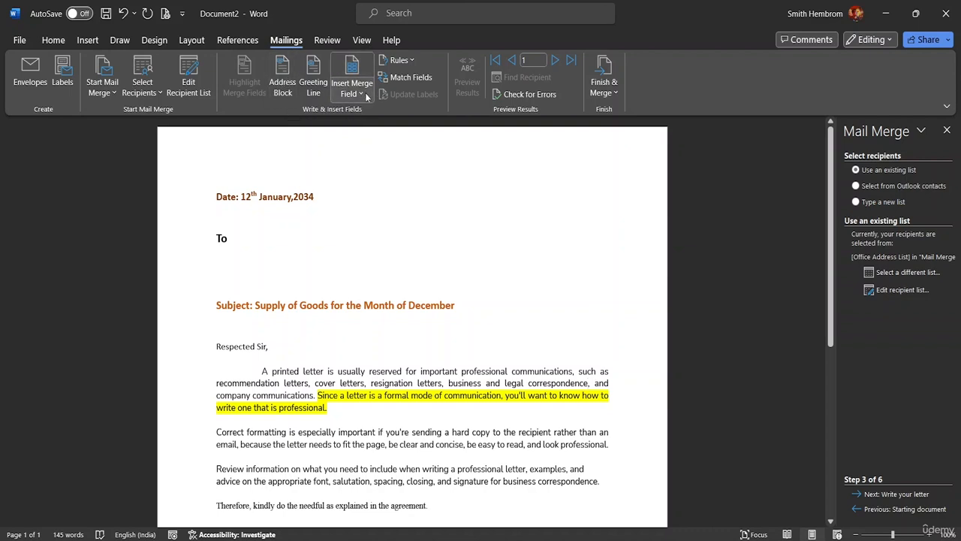
pyautogui.click(218, 255)
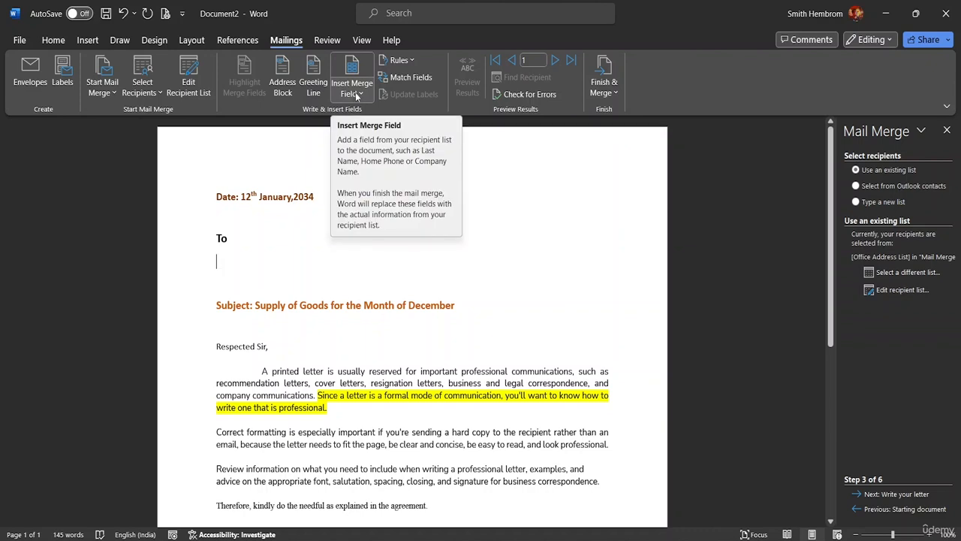
pyautogui.click(357, 94)
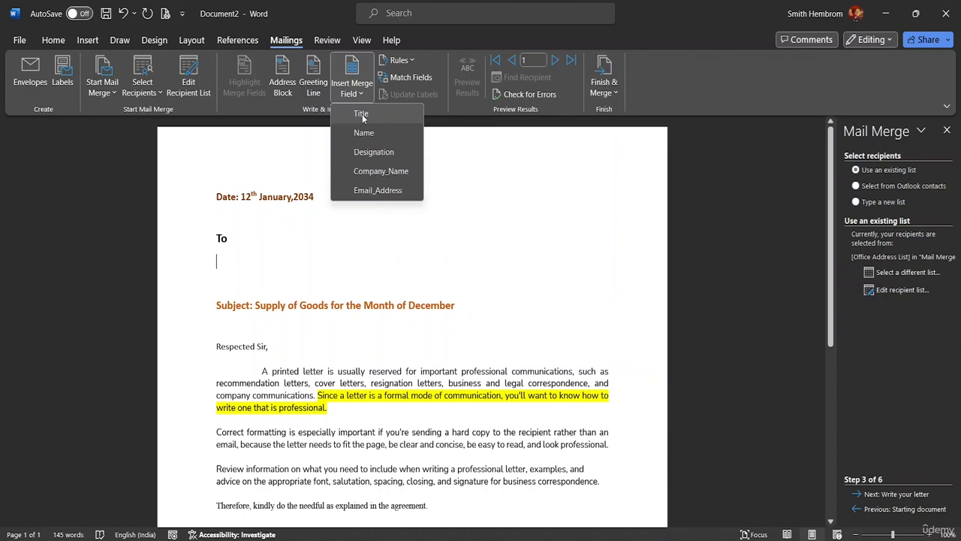
pyautogui.click(362, 113)
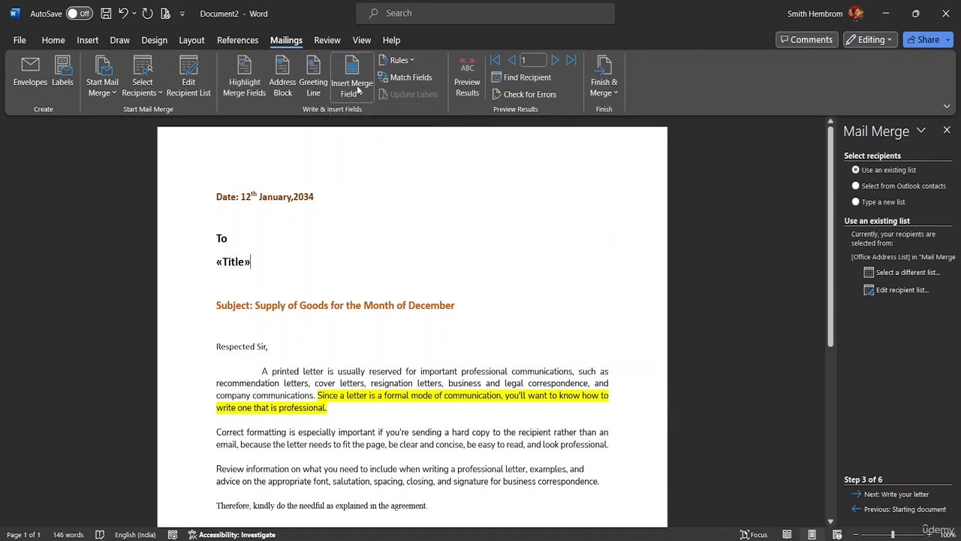
pyautogui.click(352, 92)
pyautogui.click(364, 133)
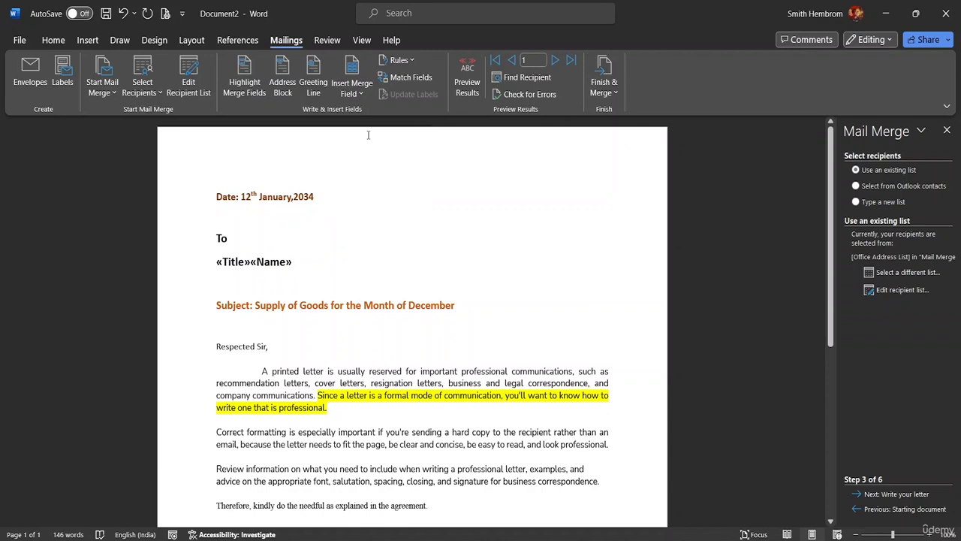
pyautogui.press('Return')
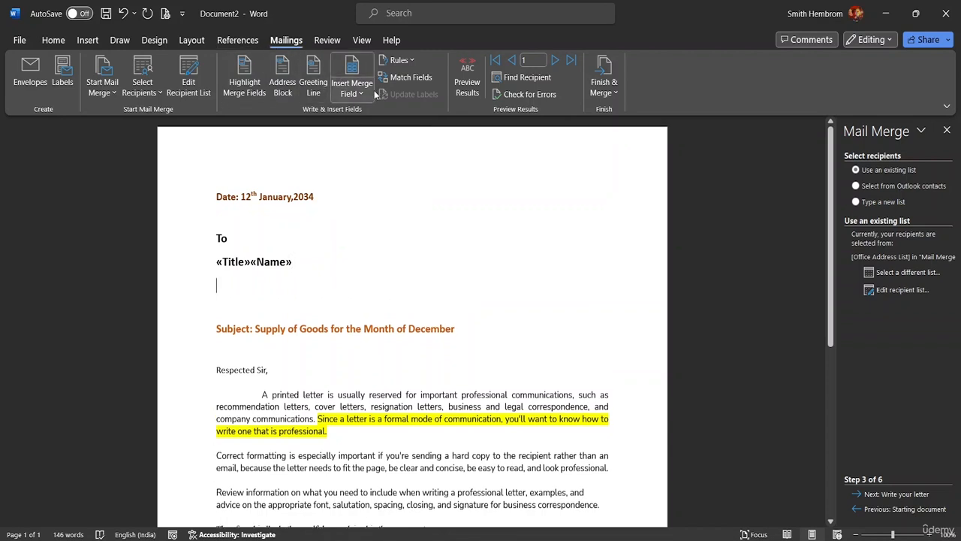
# Put the «Designation» merge field on its own line beneath the name line
pyautogui.click(367, 92)
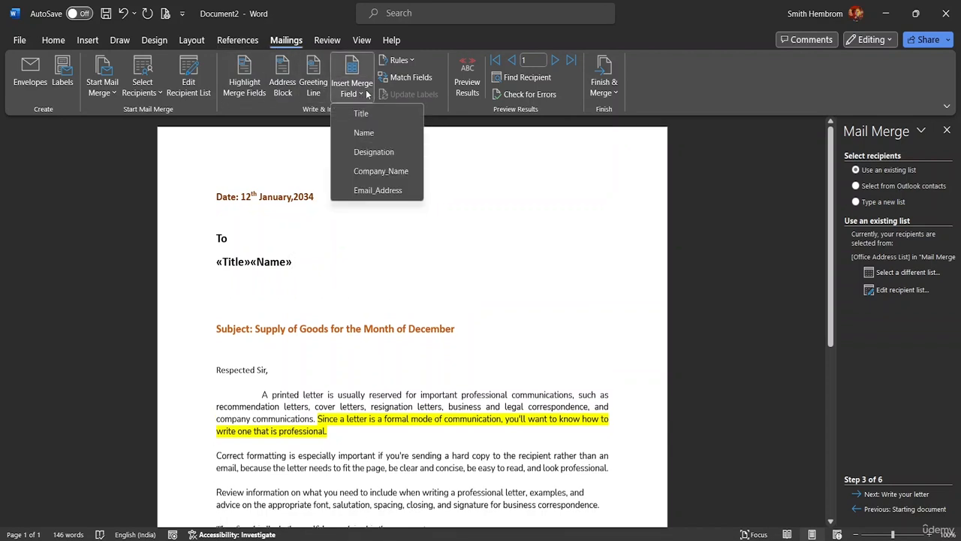
pyautogui.click(383, 153)
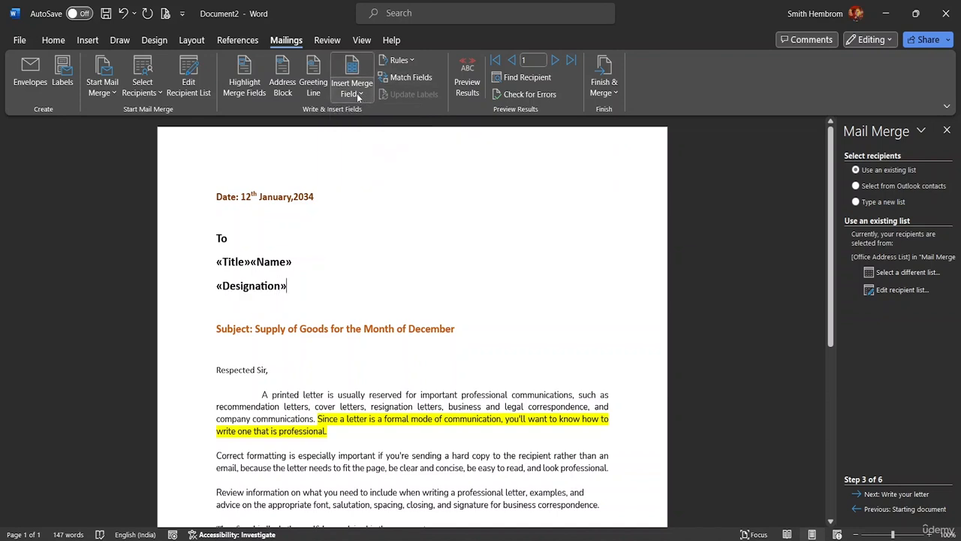
pyautogui.click(288, 286)
pyautogui.press('Return')
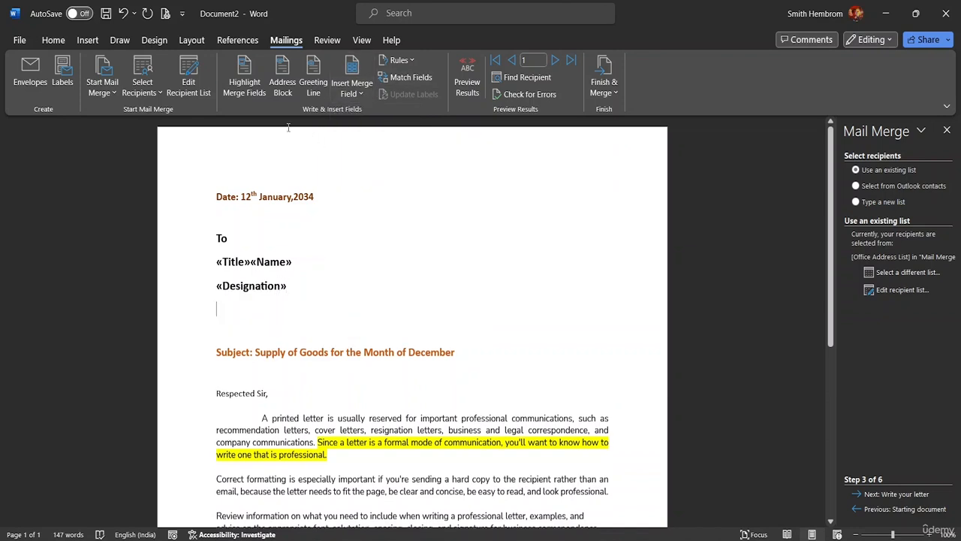
pyautogui.click(354, 95)
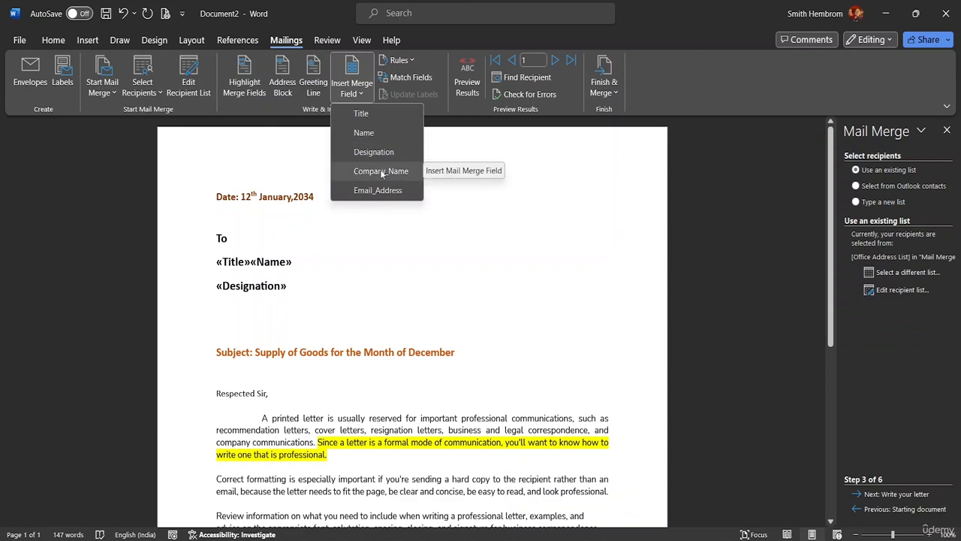
pyautogui.click(288, 285)
pyautogui.doubleClick(288, 285)
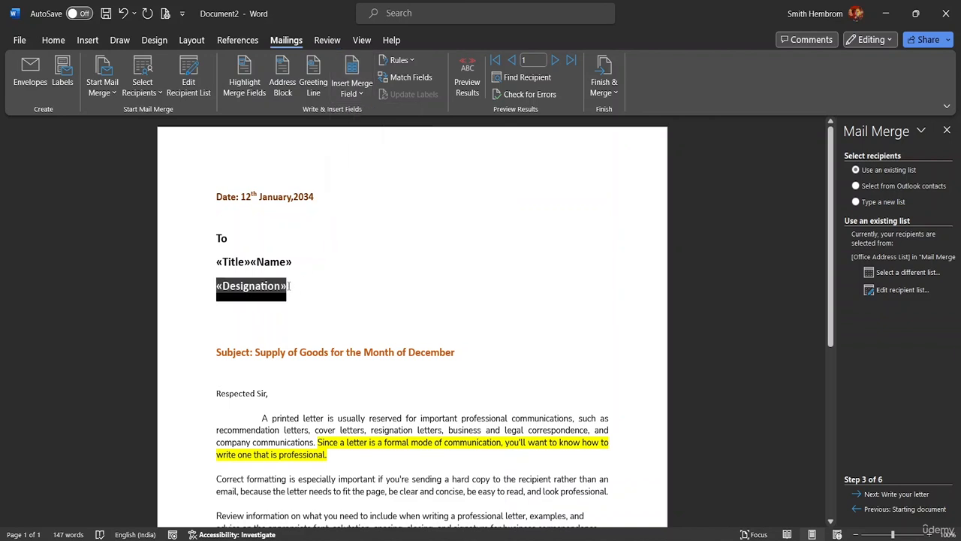
pyautogui.press('BackSpace')
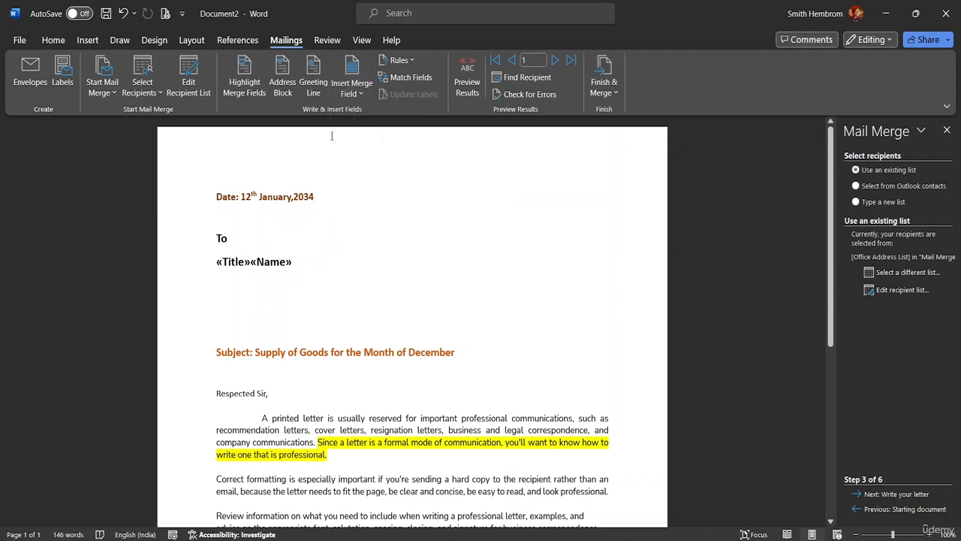
pyautogui.click(358, 94)
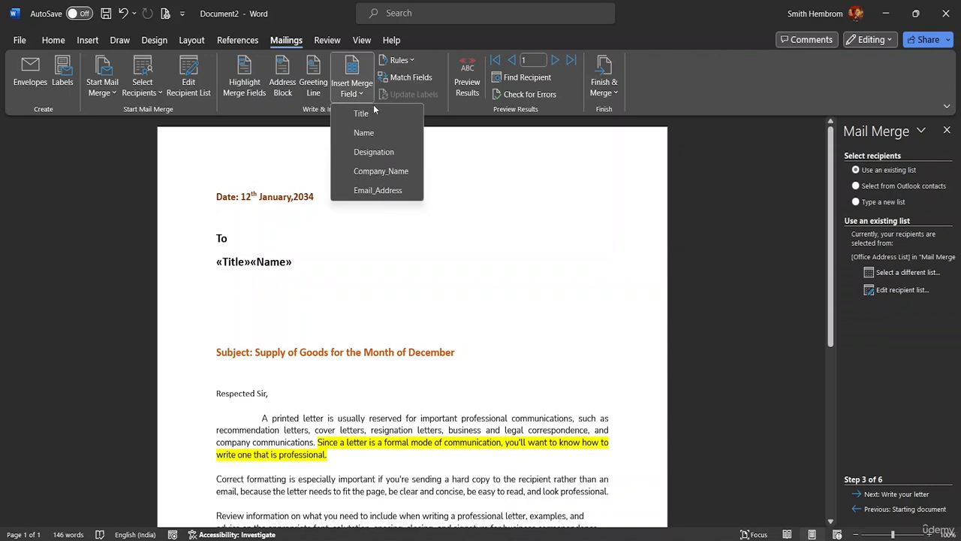
pyautogui.click(377, 151)
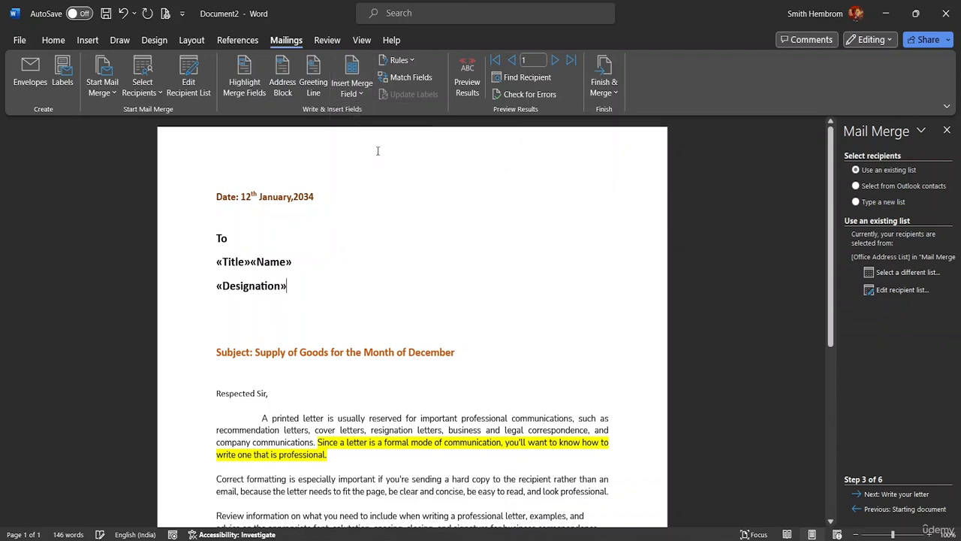
# Add «Company_Name» and «Email_Address» on separate lines below «Designation»
pyautogui.click(366, 93)
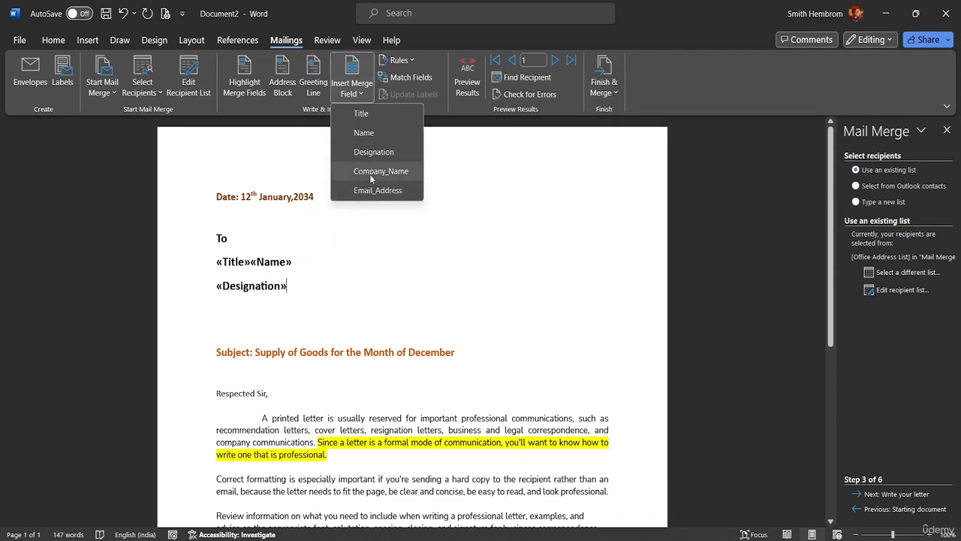
pyautogui.click(369, 171)
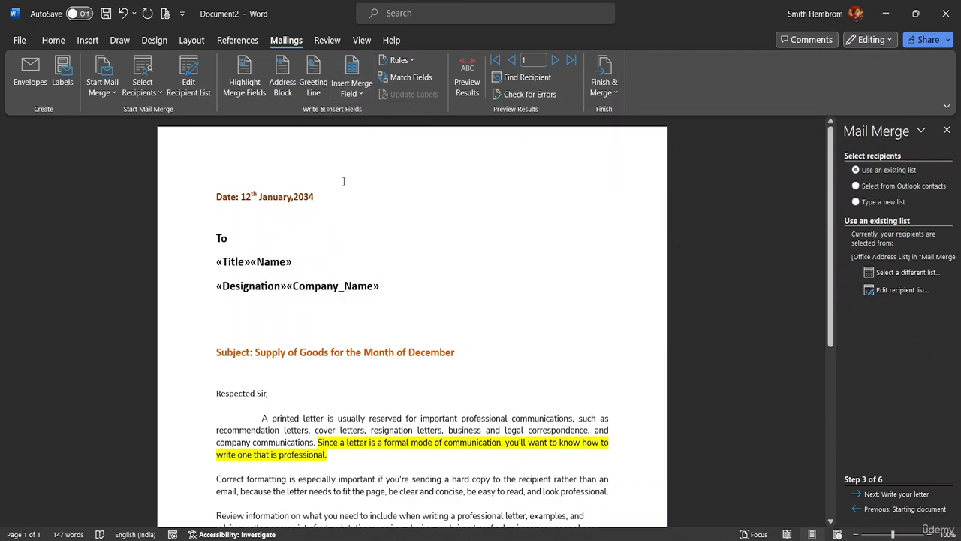
pyautogui.press('BackSpace')
pyautogui.press('BackSpace')
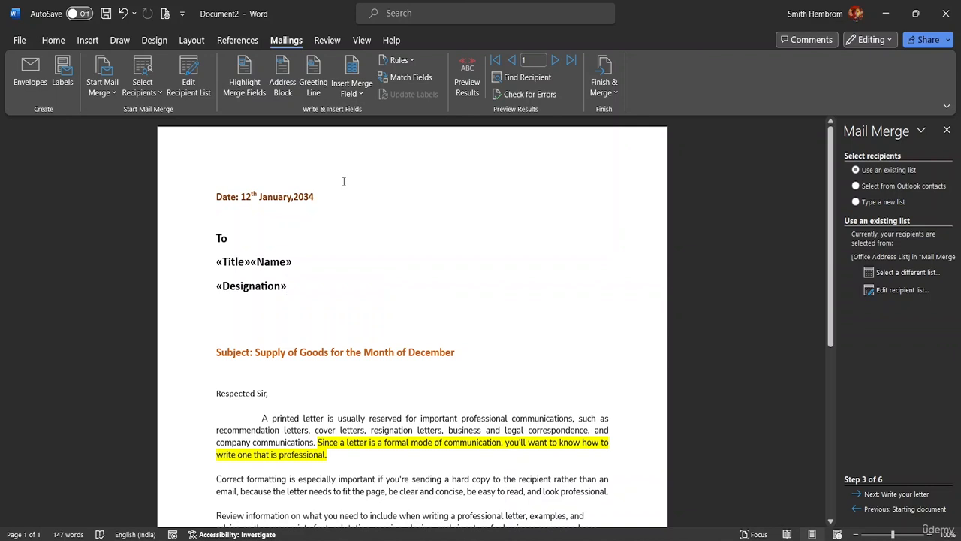
pyautogui.press('Return')
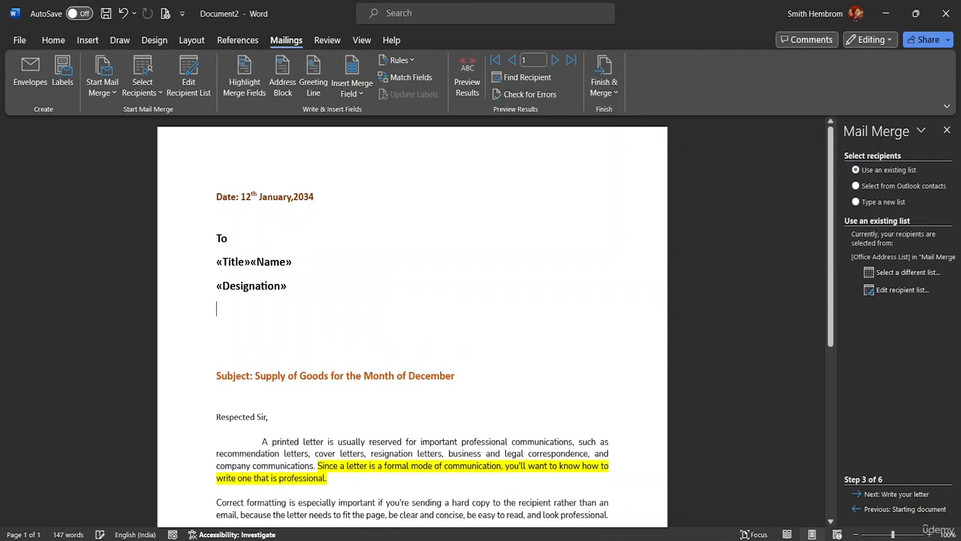
pyautogui.click(352, 89)
pyautogui.click(366, 169)
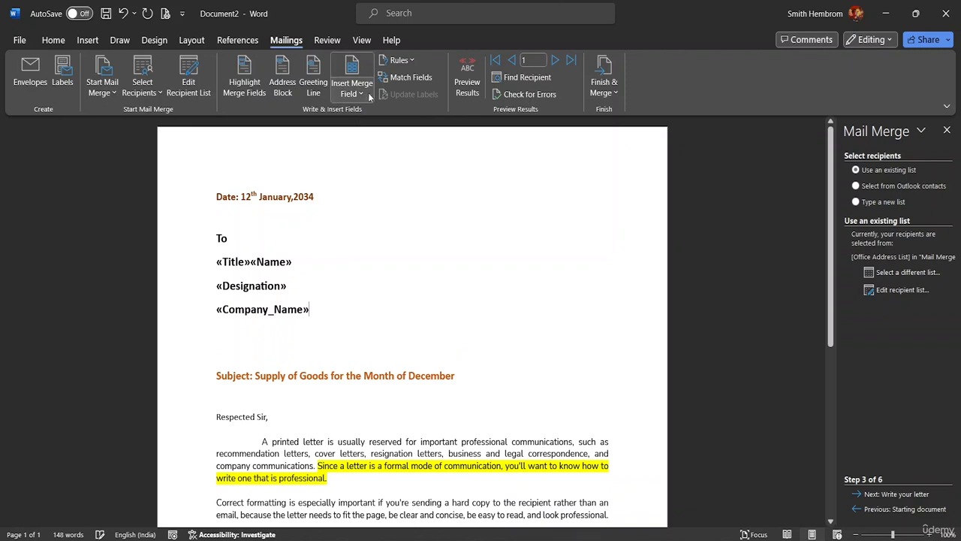
pyautogui.press('Return')
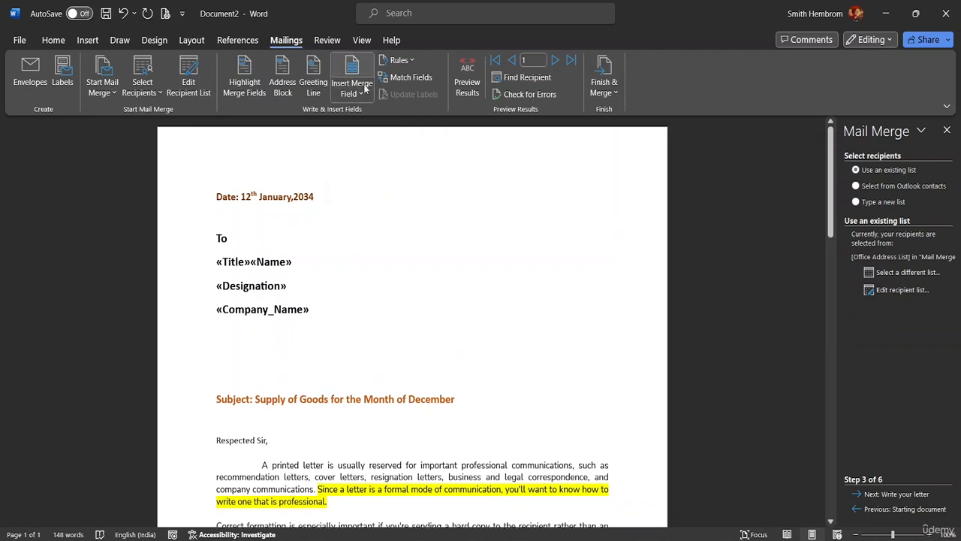
pyautogui.click(363, 96)
pyautogui.click(379, 190)
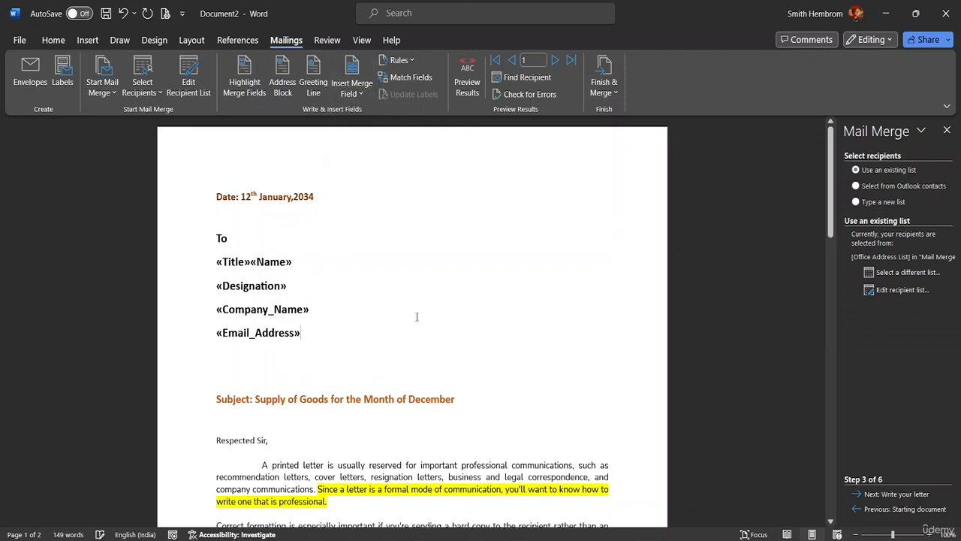
pyautogui.scroll(-8, 361, 300)
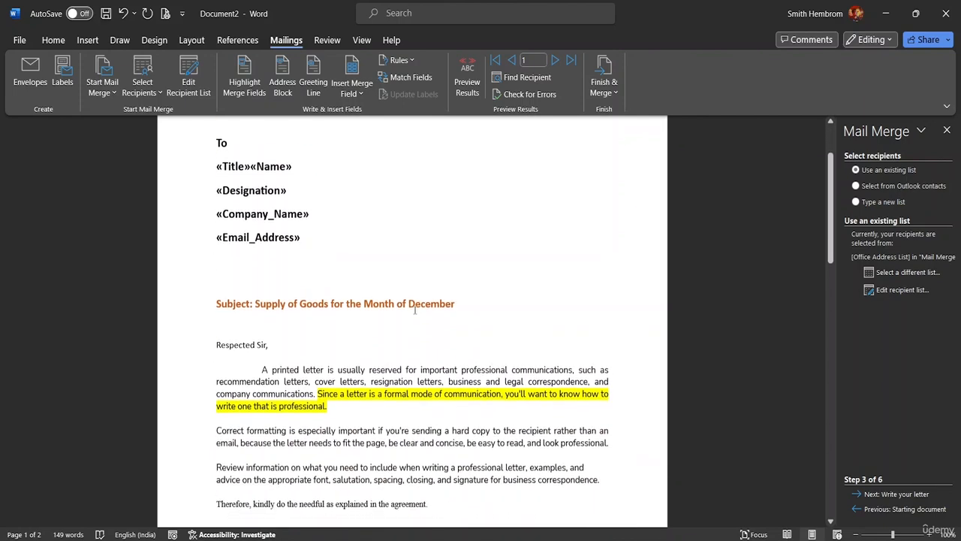
pyautogui.scroll(8, 417, 329)
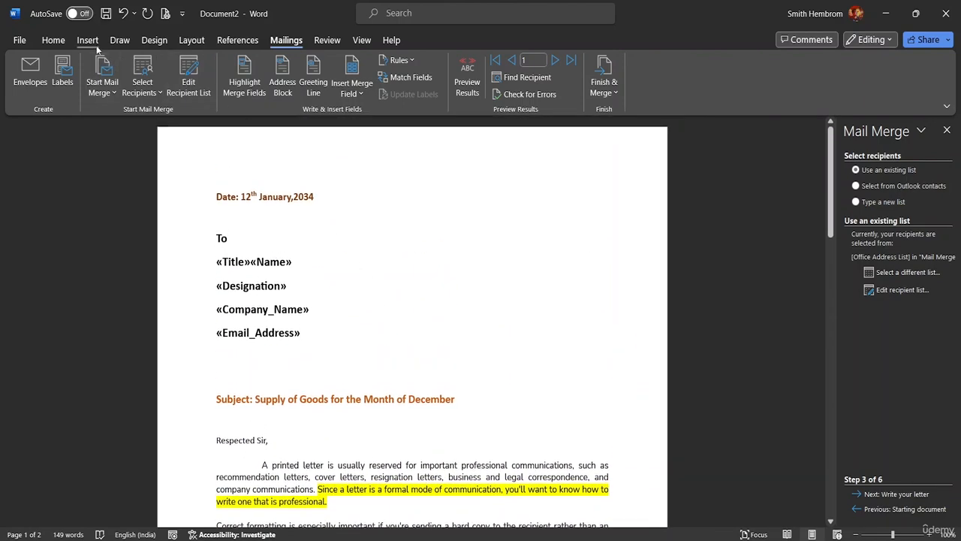
# Make the recipient block from To through «Email_Address» 12 pt instead of 14 pt
pyautogui.click(54, 40)
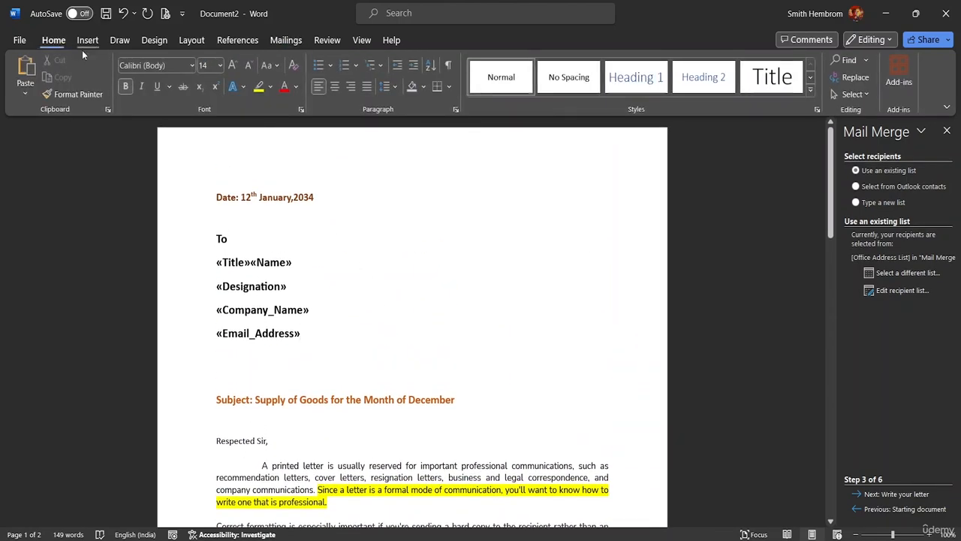
pyautogui.click(220, 65)
pyautogui.click(215, 148)
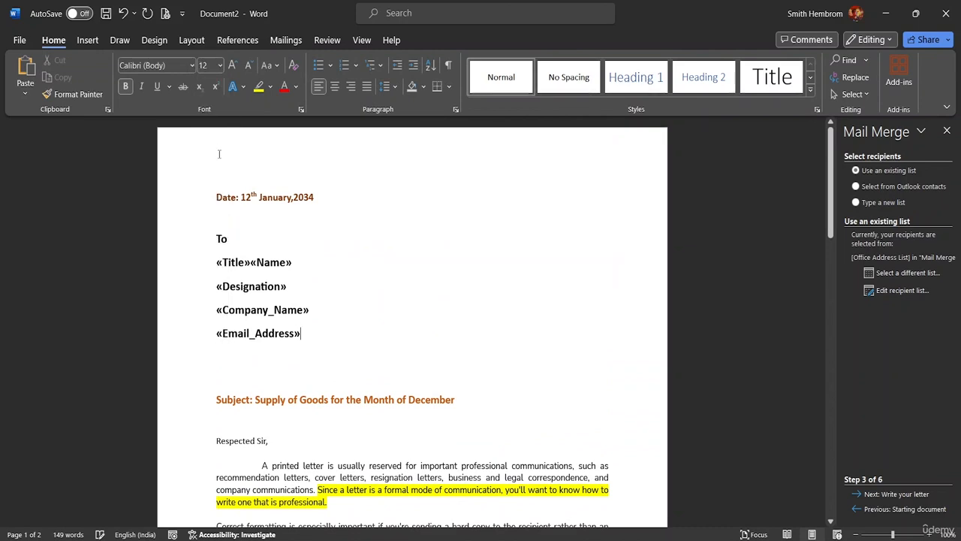
pyautogui.moveTo(303, 340); pyautogui.dragTo(218, 239)
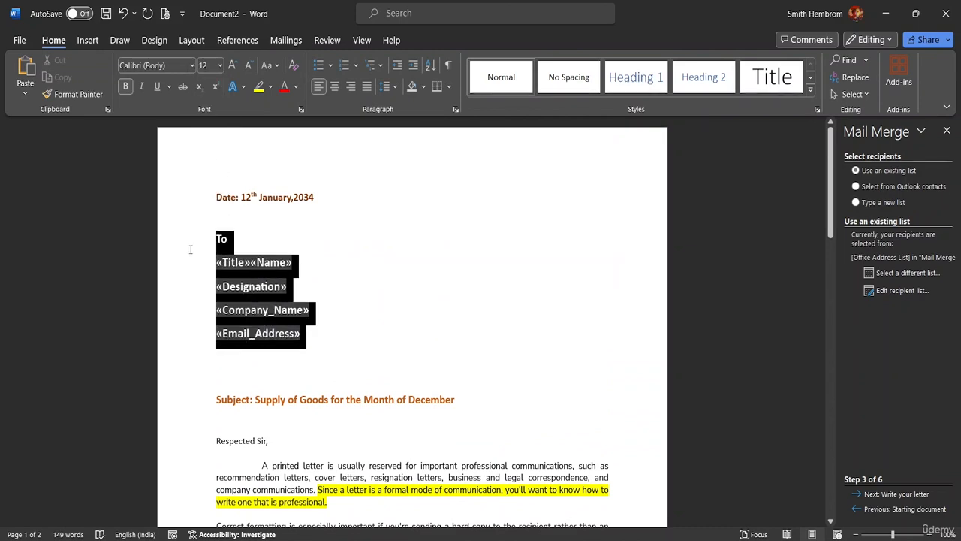
pyautogui.click(285, 209)
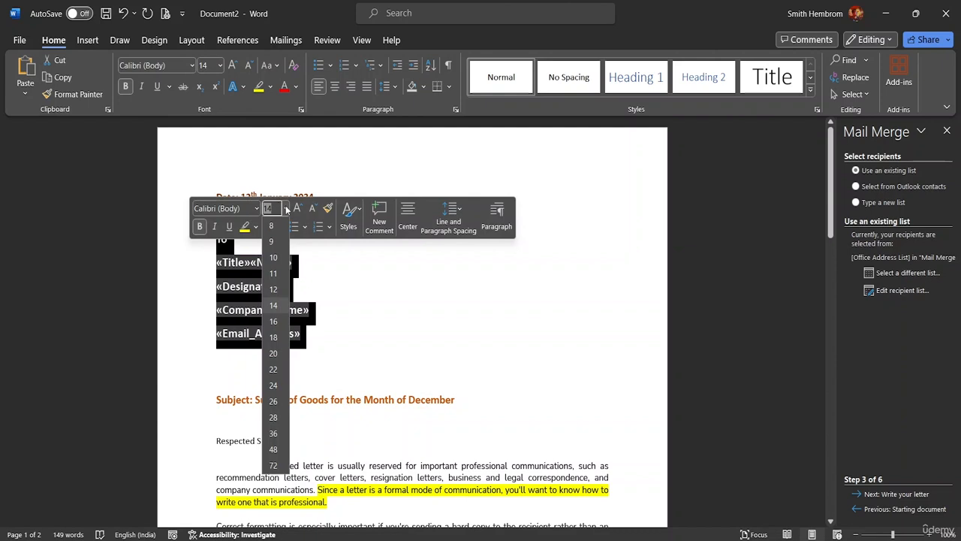
pyautogui.click(274, 293)
pyautogui.click(316, 304)
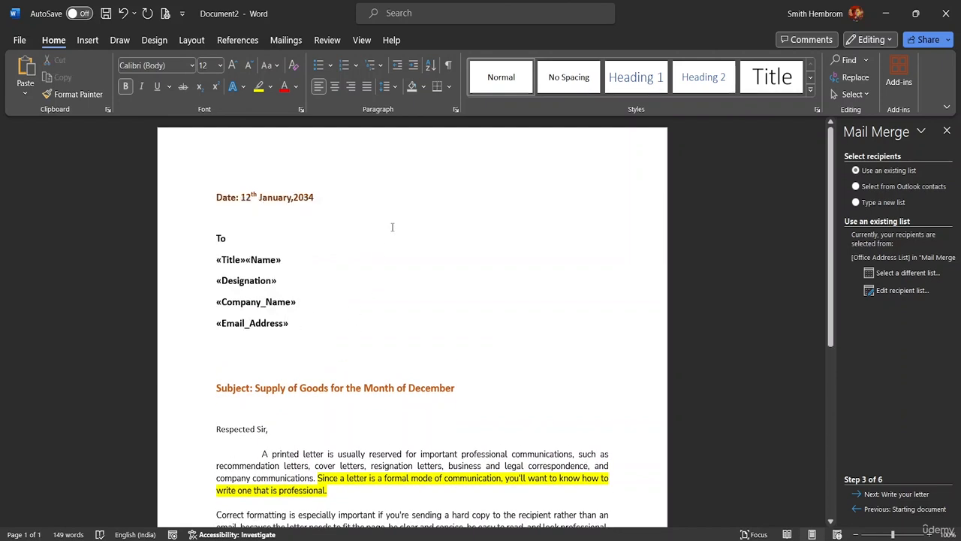
pyautogui.click(285, 41)
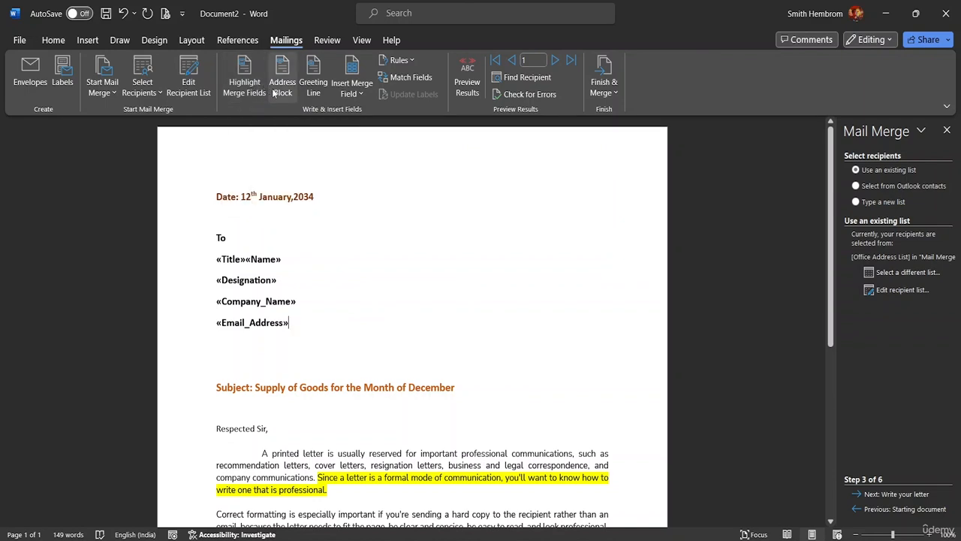
# Preview the merged letter with recipient data and step through records 1 to 5
pyautogui.click(557, 61)
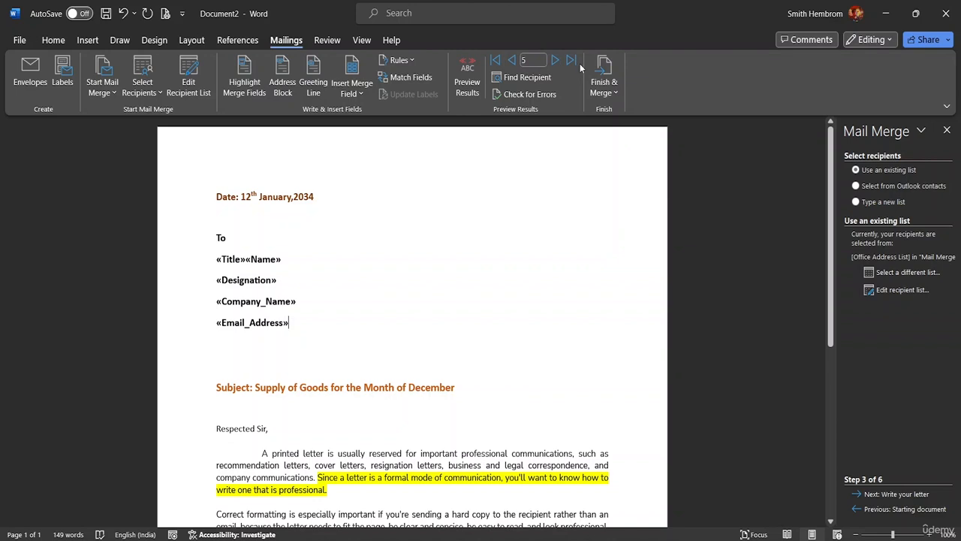
pyautogui.click(514, 63)
pyautogui.click(514, 64)
pyautogui.click(514, 63)
pyautogui.click(515, 64)
pyautogui.click(470, 89)
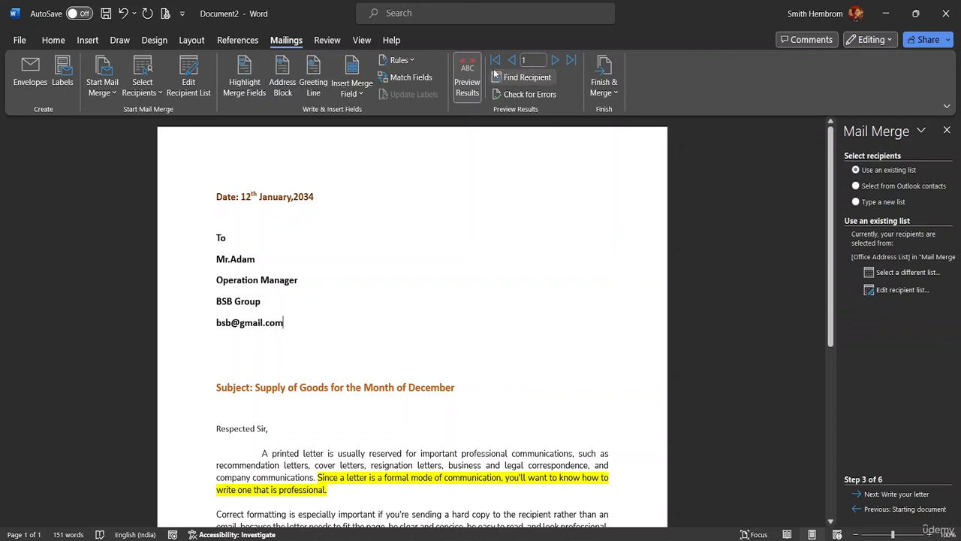
pyautogui.click(555, 60)
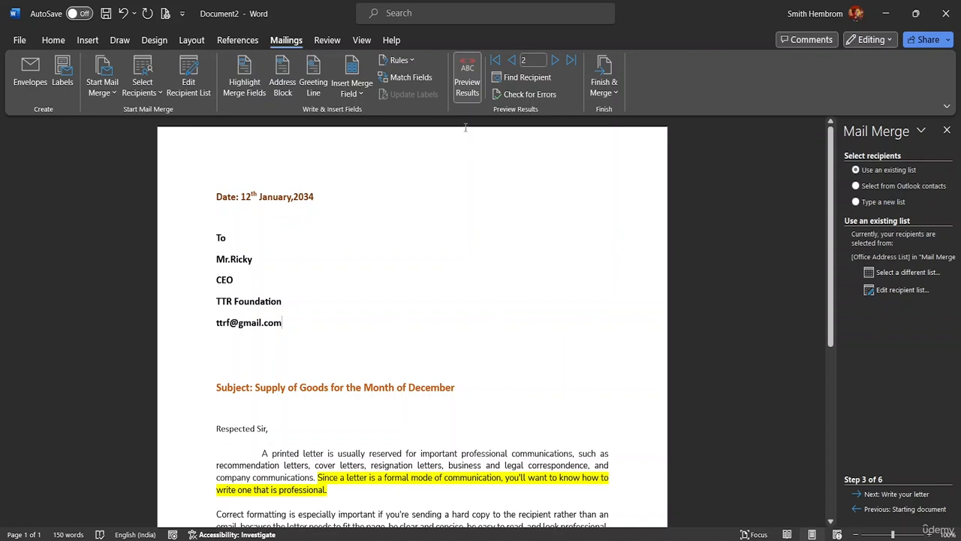
pyautogui.click(554, 61)
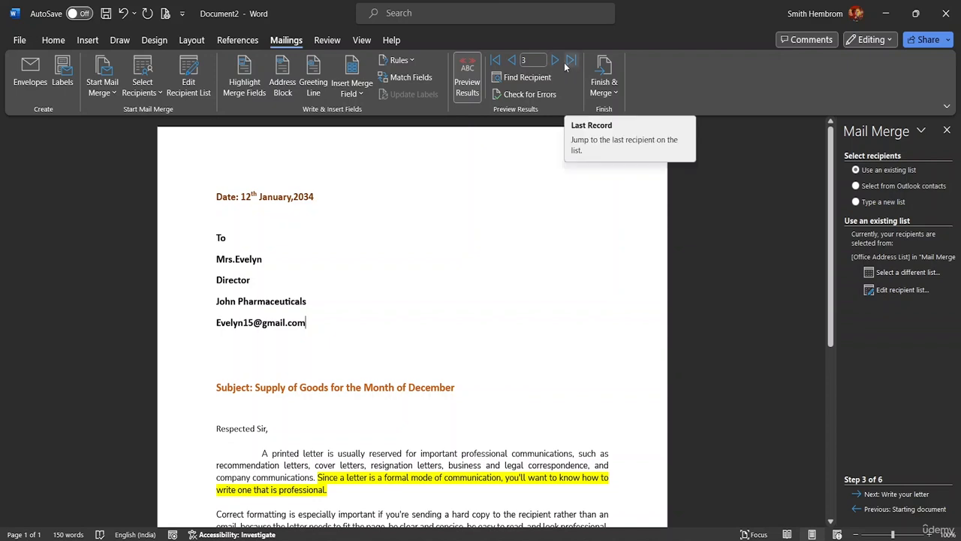
pyautogui.click(556, 61)
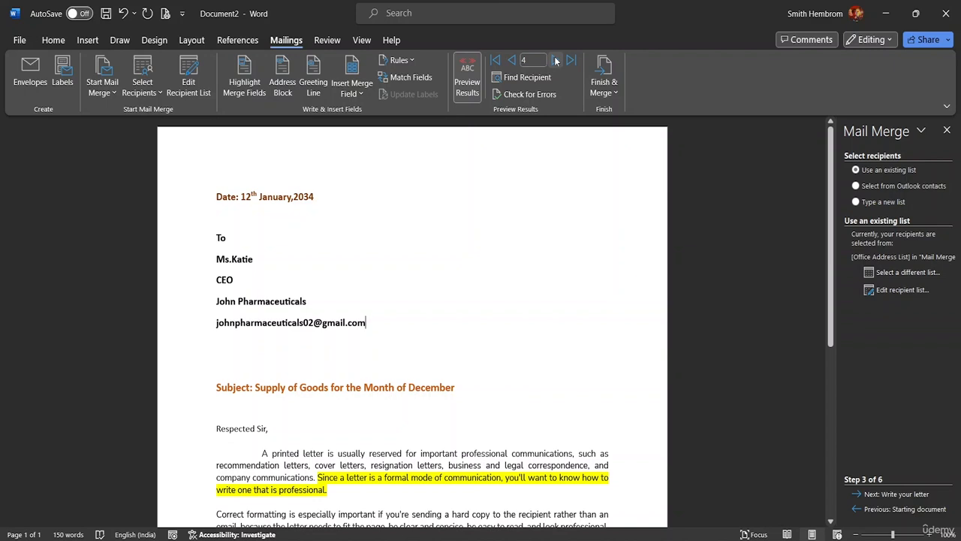
pyautogui.click(556, 61)
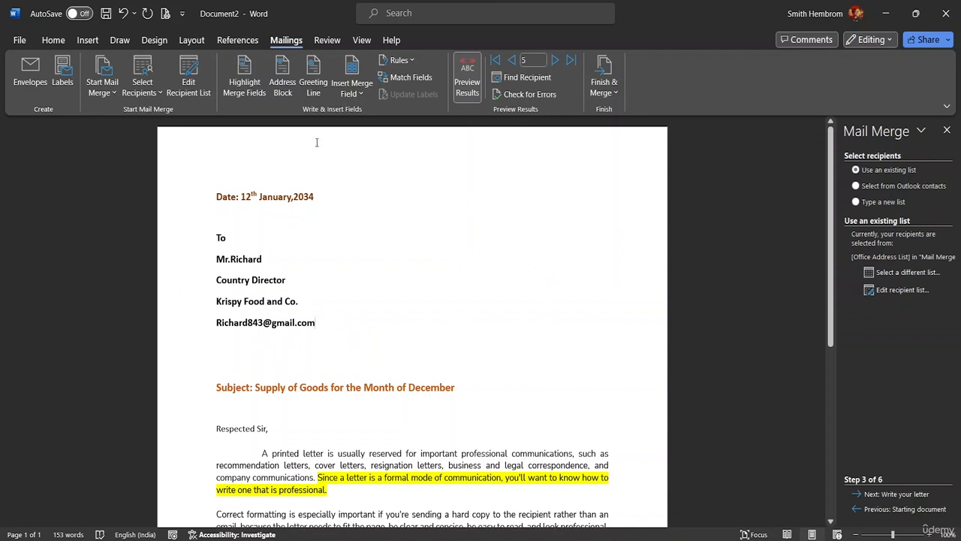
pyautogui.click(466, 70)
pyautogui.click(466, 79)
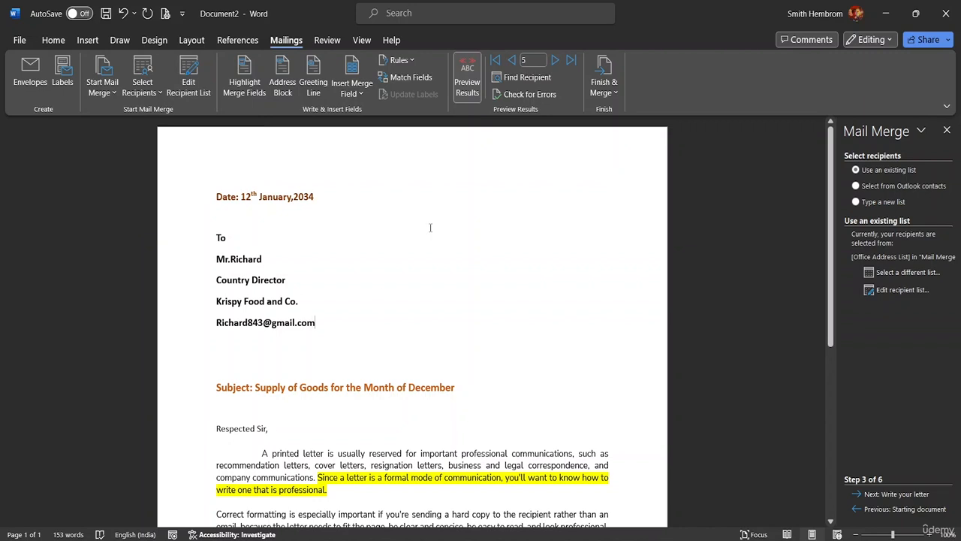
# Jump back to recipient record 1 in the preview
pyautogui.click(528, 60)
pyautogui.press('BackSpace')
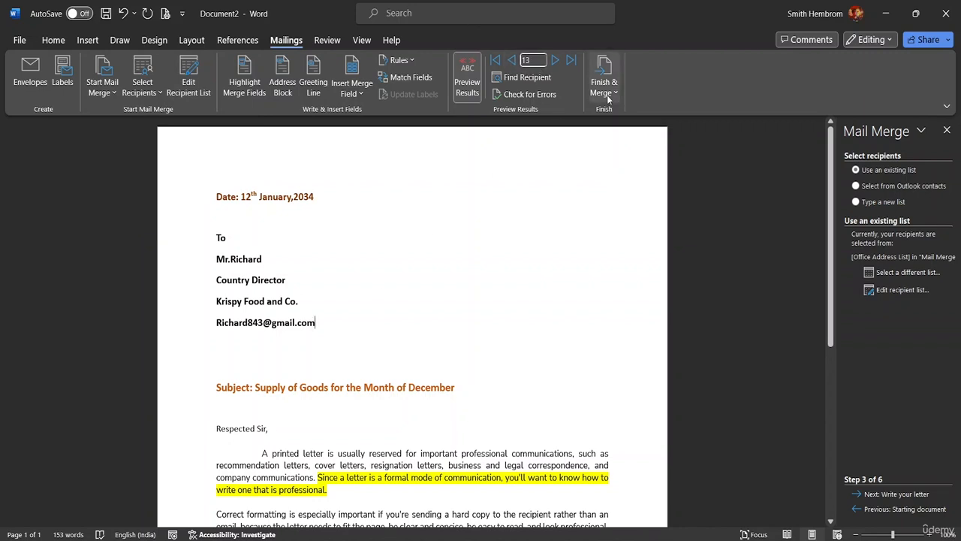
pyautogui.press('BackSpace')
pyautogui.press('Return')
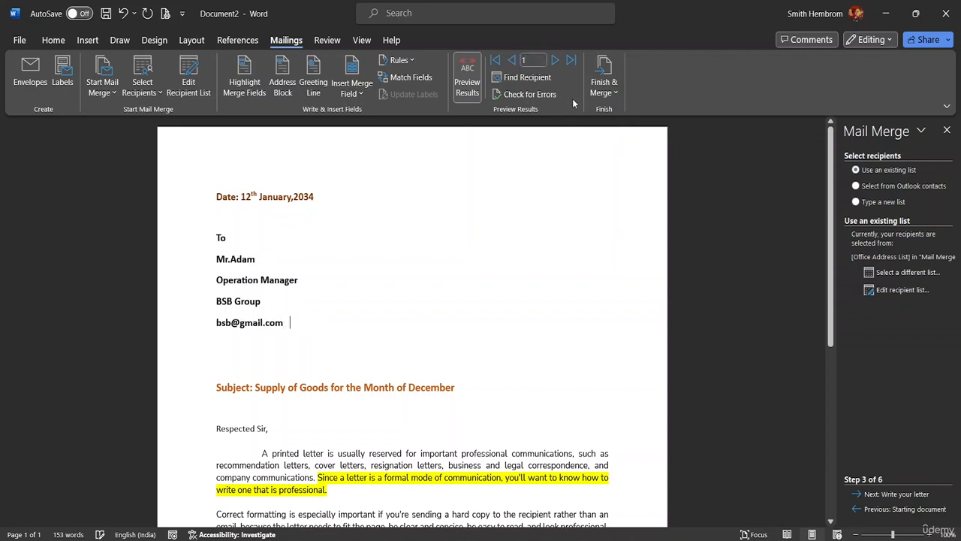
# Replace 'Sir' in the salutation with the «Name» merge field and turn off the preview
pyautogui.scroll(-3, 330, 319)
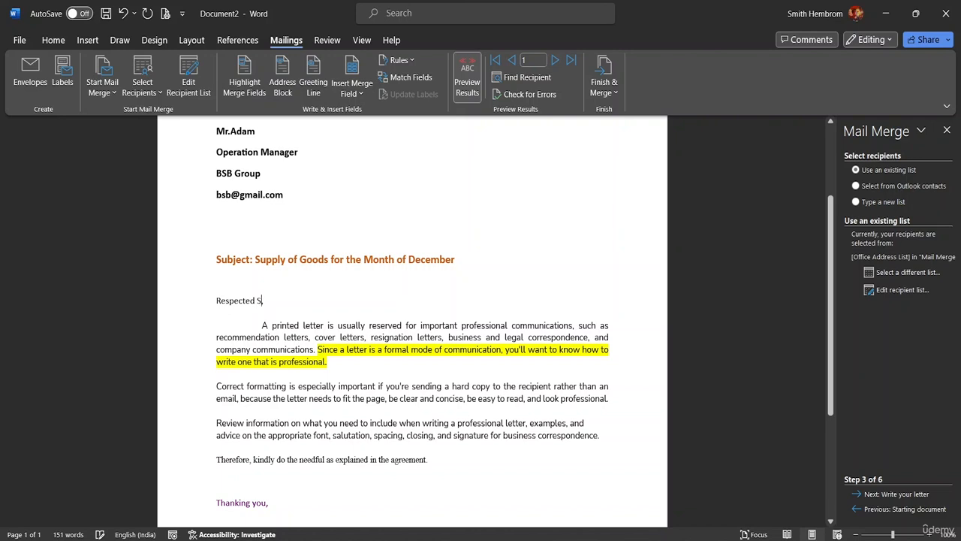
pyautogui.press('BackSpace')
pyautogui.press('BackSpace')
pyautogui.press('BackSpace')
pyautogui.press('BackSpace')
pyautogui.press('BackSpace')
pyautogui.press('BackSpace')
pyautogui.press('BackSpace')
pyautogui.press('BackSpace')
pyautogui.press('BackSpace')
pyautogui.press('BackSpace')
pyautogui.press('BackSpace')
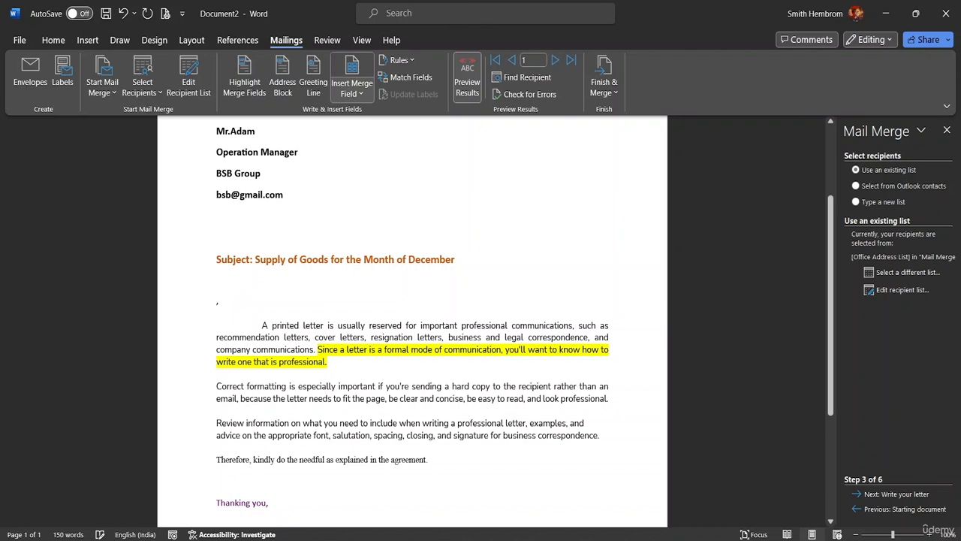
pyautogui.write('Dear')
pyautogui.press('BackSpace')
pyautogui.write('ar')
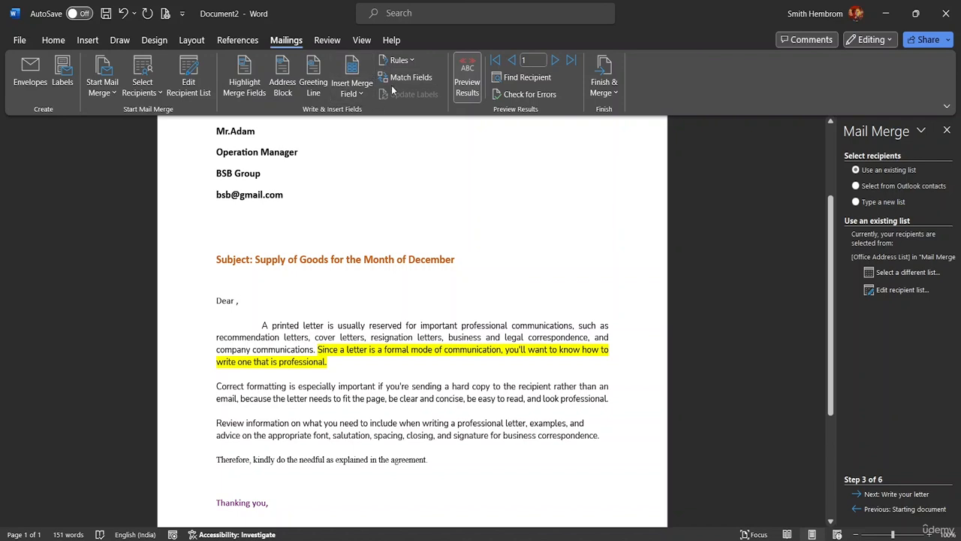
pyautogui.click(363, 97)
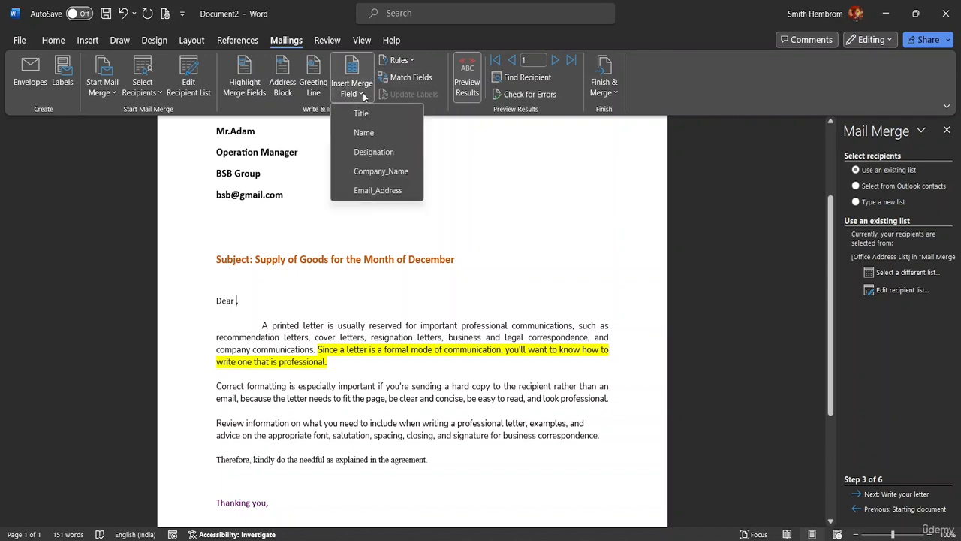
pyautogui.click(365, 133)
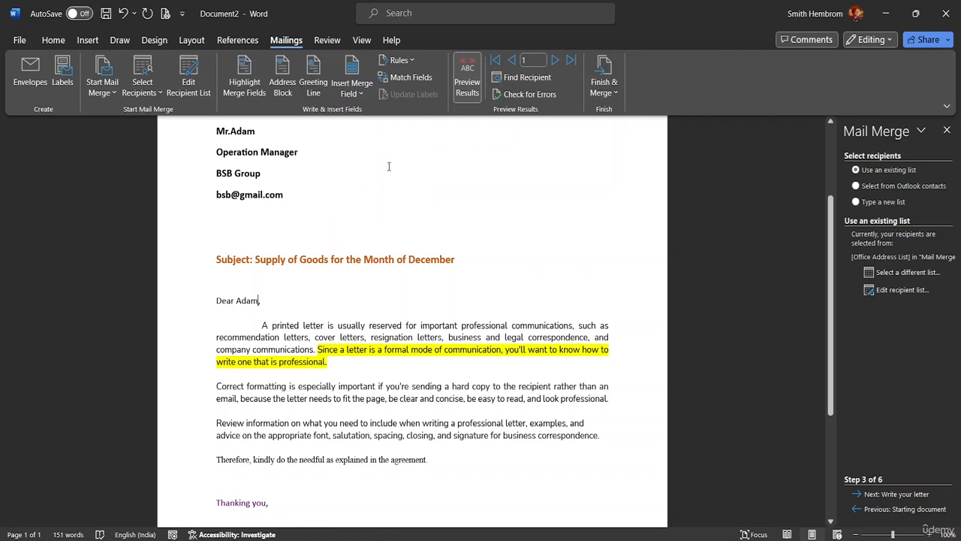
pyautogui.click(469, 84)
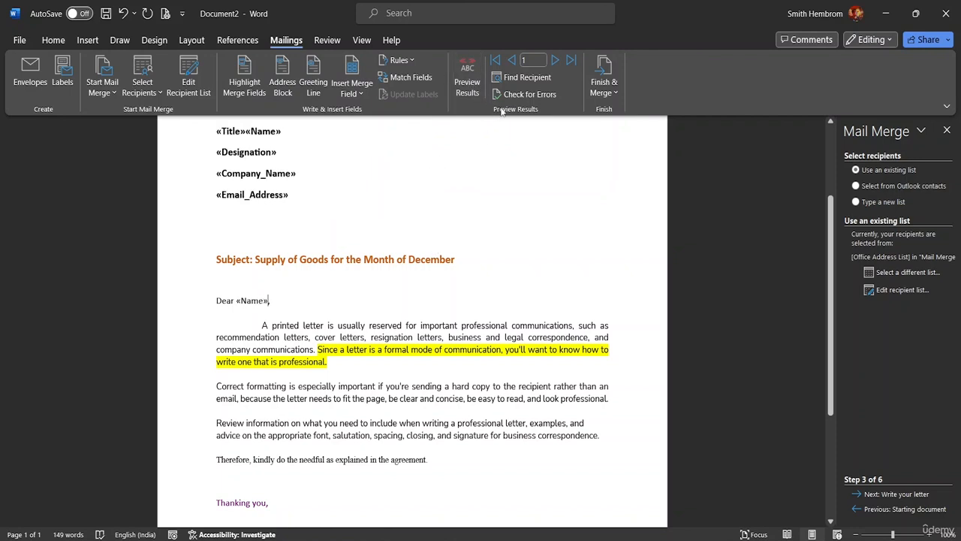
# Preview records 1 through 5 with the personalised salutation, then return to record 1
pyautogui.click(470, 88)
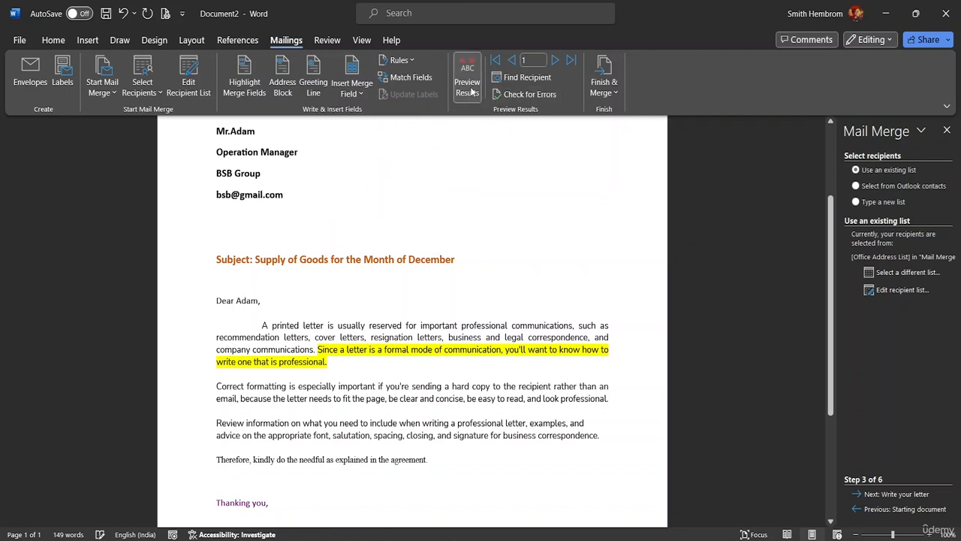
pyautogui.click(558, 63)
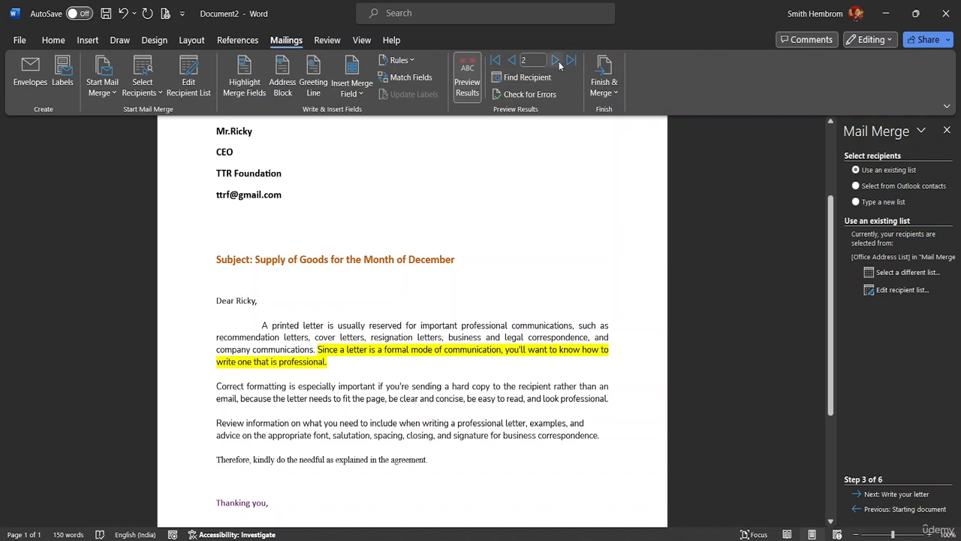
pyautogui.click(557, 63)
pyautogui.click(556, 60)
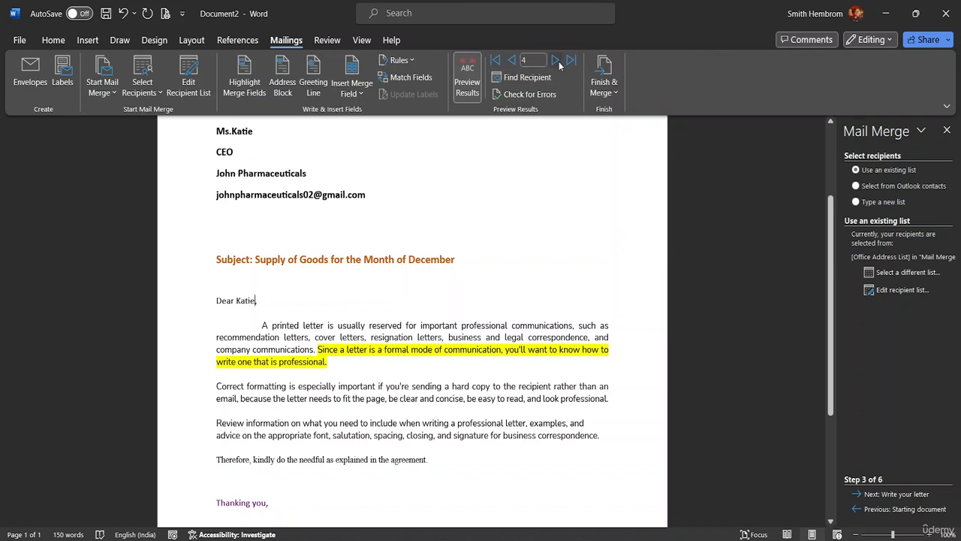
pyautogui.click(511, 62)
pyautogui.click(511, 62)
pyautogui.click(511, 62)
pyautogui.click(511, 62)
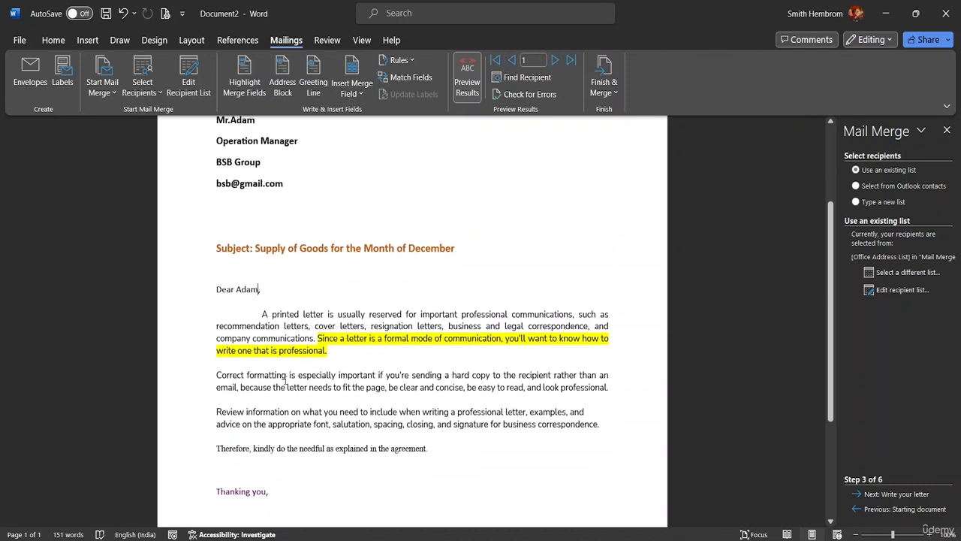
pyautogui.scroll(-5, 298, 419)
pyautogui.scroll(8, 300, 418)
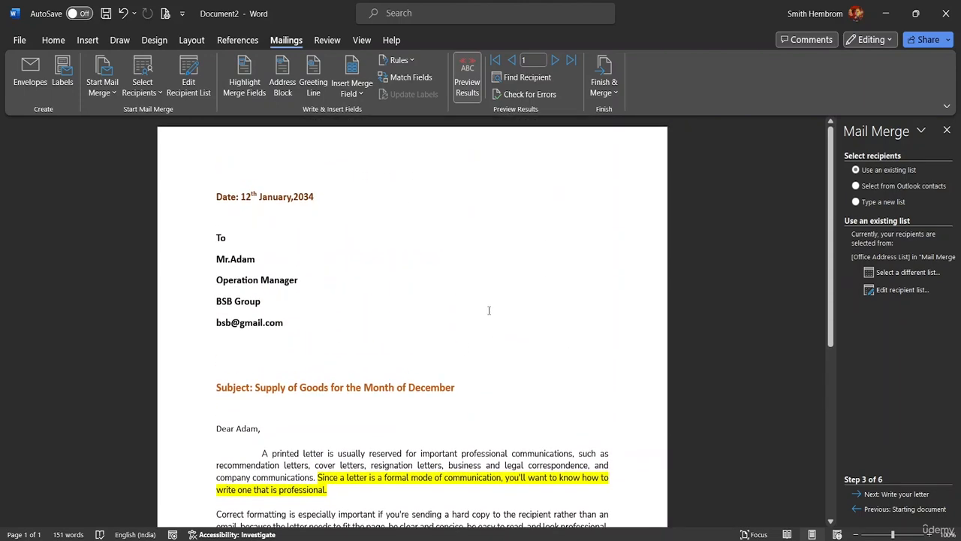
pyautogui.click(403, 64)
pyautogui.click(410, 60)
# Glance at Find Recipient, close it, and drop down the Finish & Merge choices
pyautogui.click(523, 78)
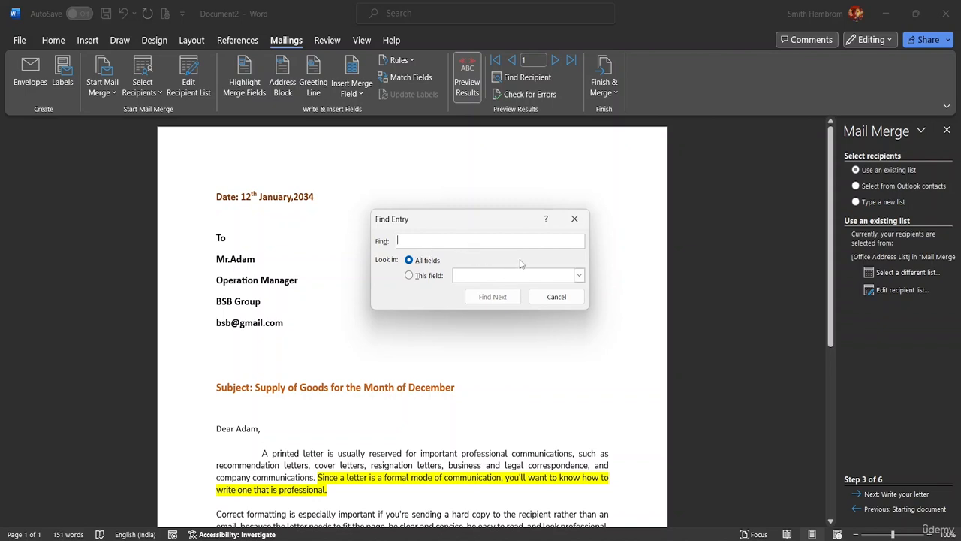
pyautogui.click(574, 217)
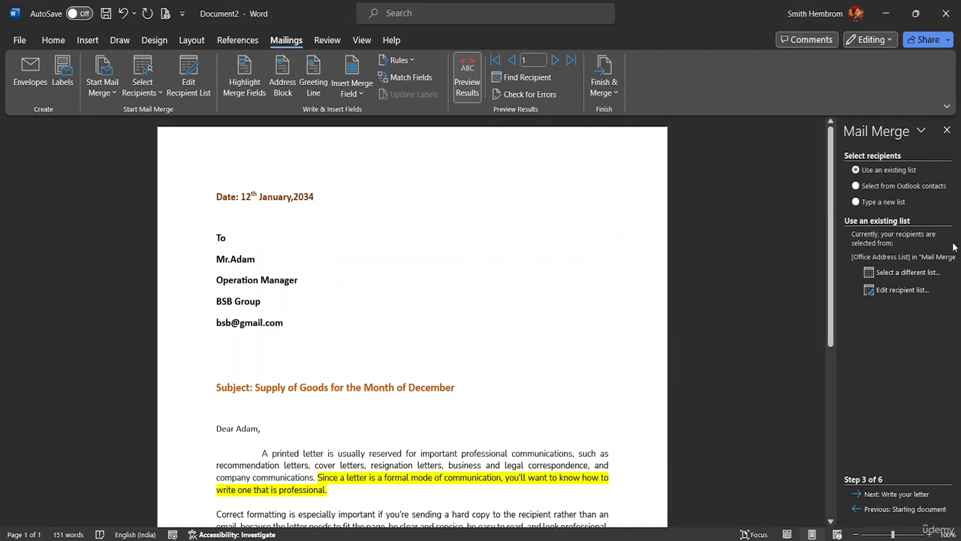
pyautogui.click(608, 94)
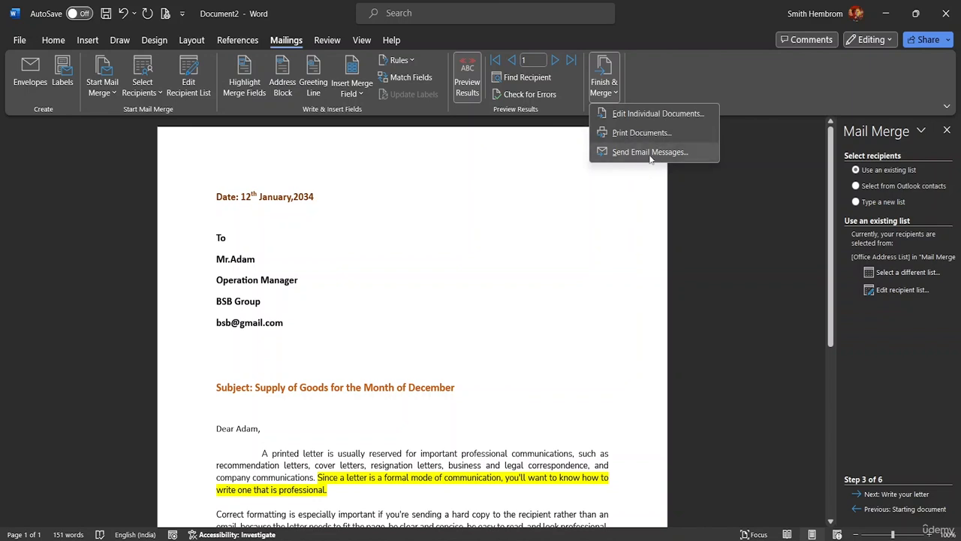
# Pick Edit Individual Documents and set Merge to New Document to include All records
pyautogui.click(663, 113)
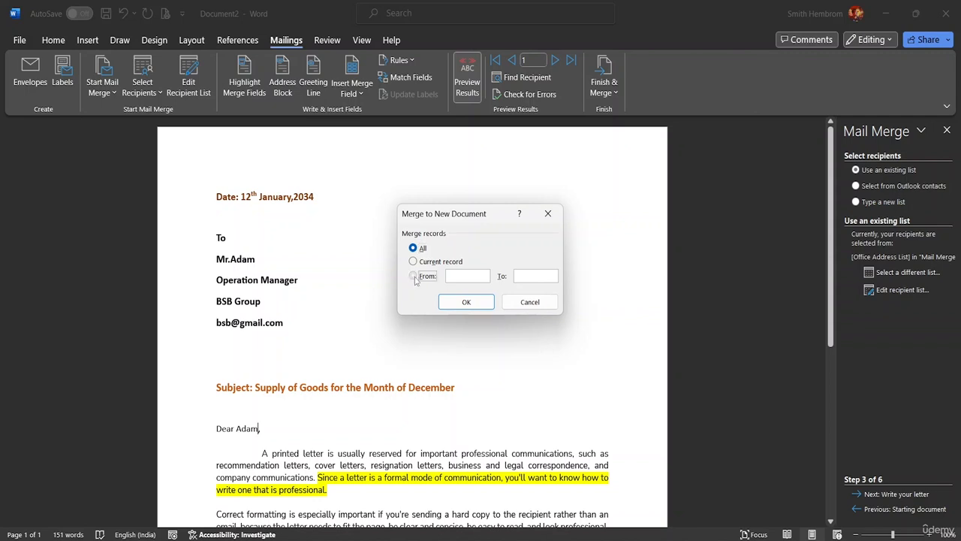
pyautogui.click(414, 276)
pyautogui.write('2')
pyautogui.click(416, 249)
# Confirm merging all records, then scroll through the personalised Letters1 pages and show Mailings
pyautogui.click(471, 300)
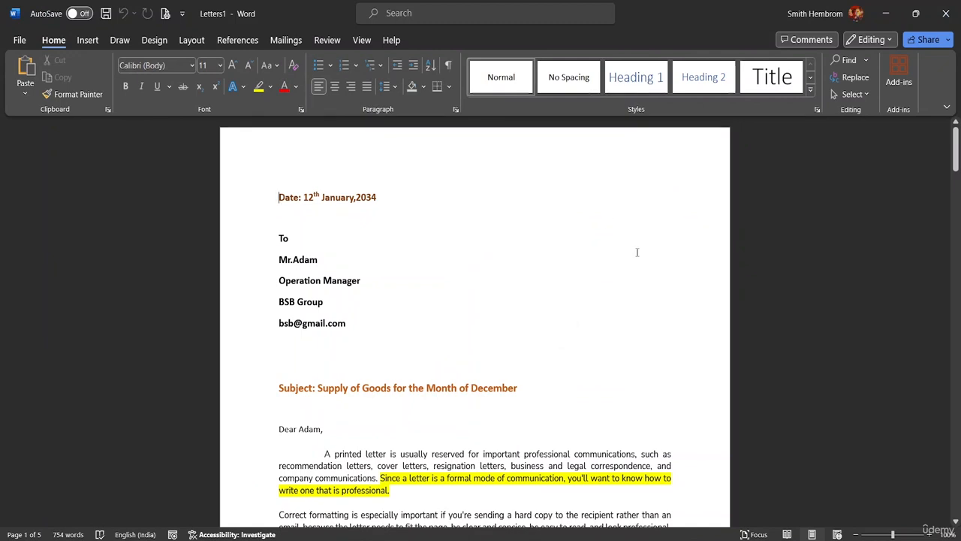
pyautogui.moveTo(702, 538)
pyautogui.moveTo(956, 156); pyautogui.dragTo(948, 126)
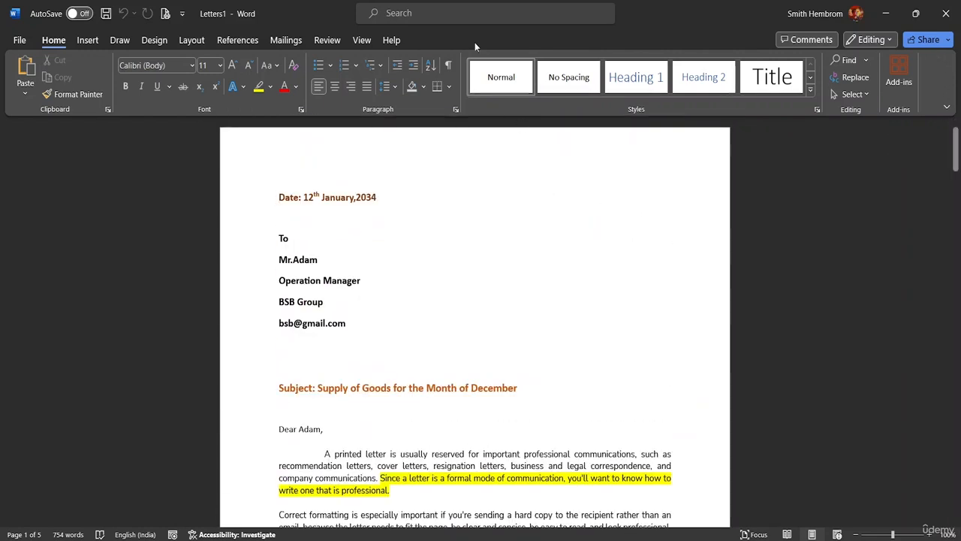
pyautogui.click(281, 41)
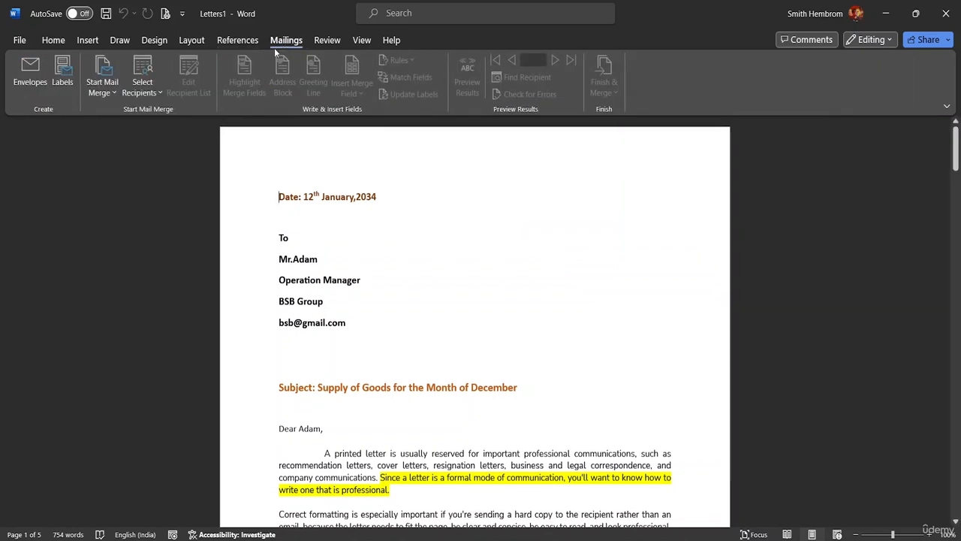
# Attach Mail Merge List.mdb from the MS Word Advanced Resource File folder as the recipient list
pyautogui.click(156, 92)
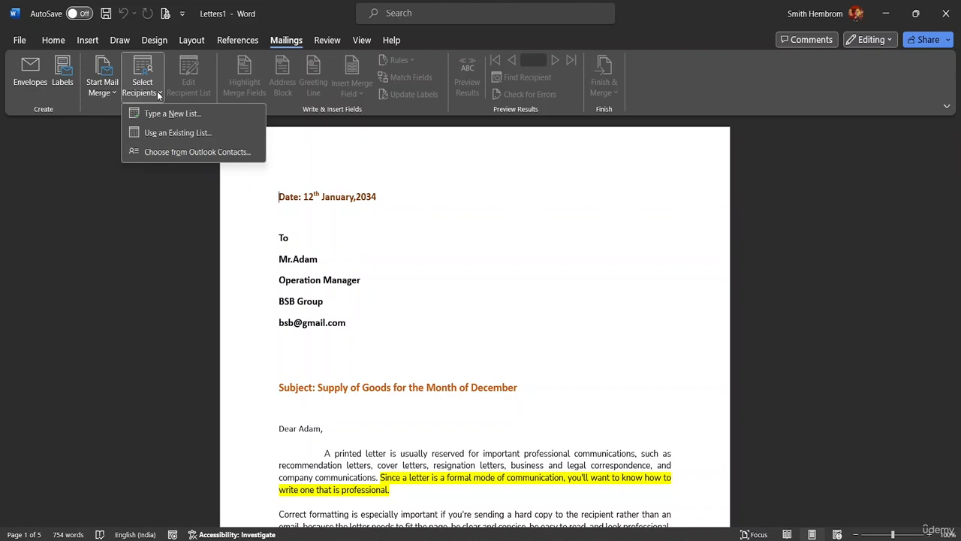
pyautogui.click(197, 137)
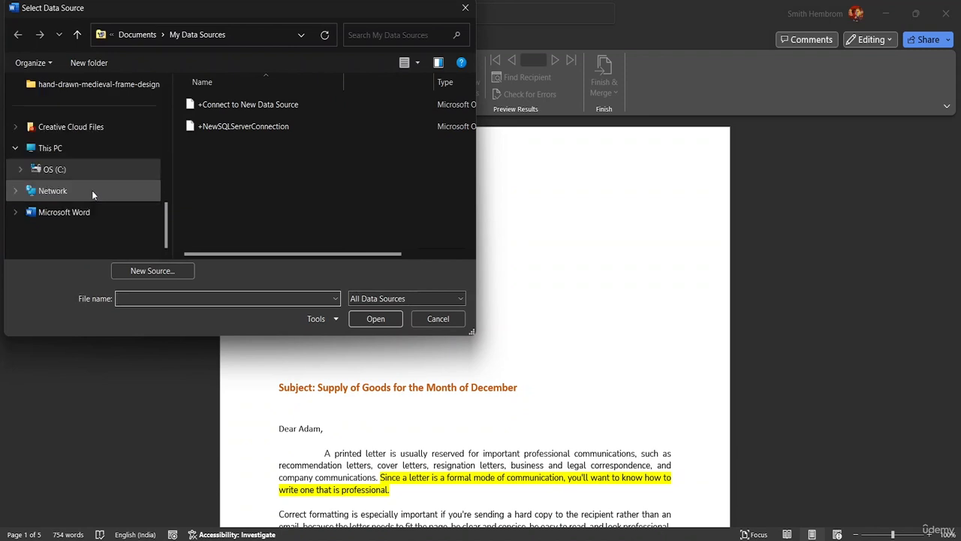
pyautogui.scroll(3, 90, 188)
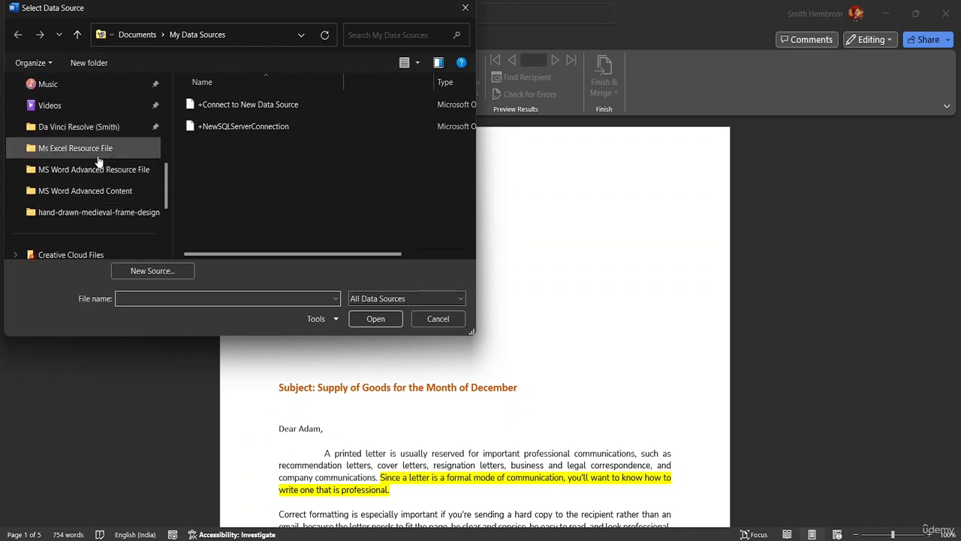
pyautogui.click(101, 169)
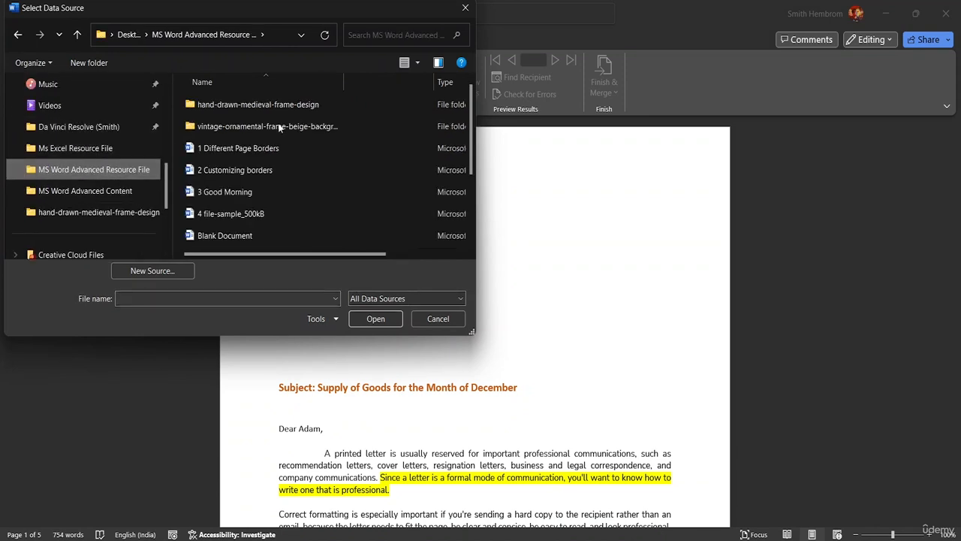
pyautogui.scroll(-2, 278, 146)
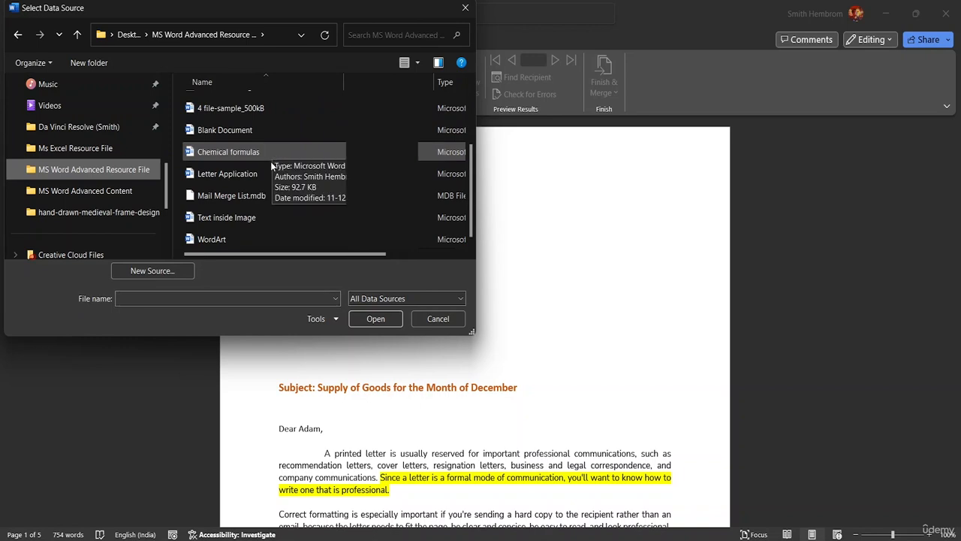
pyautogui.click(271, 196)
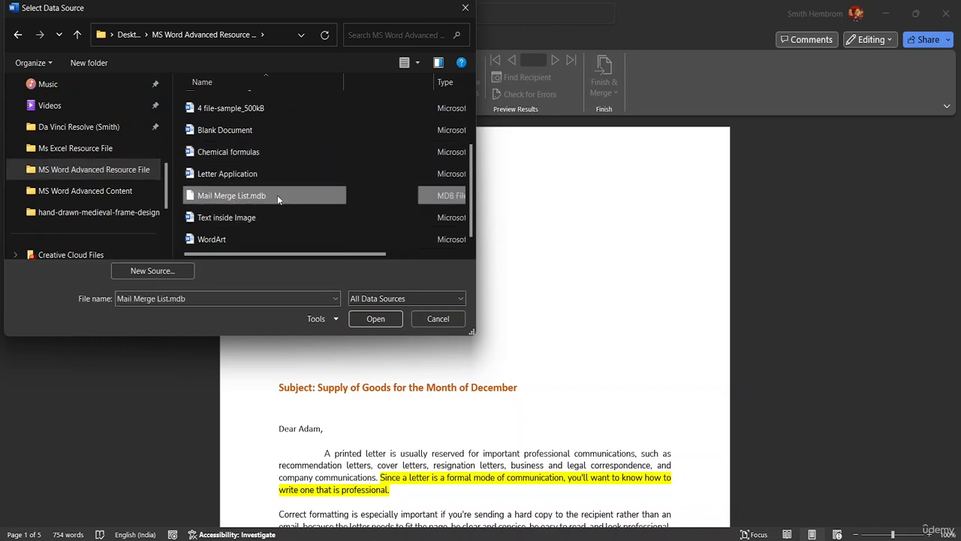
pyautogui.click(395, 318)
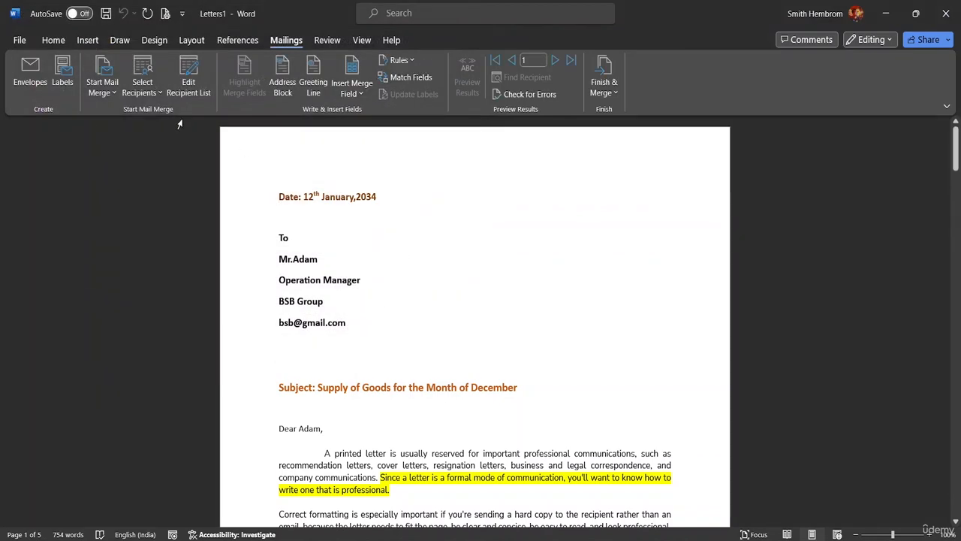
# Open Mail Merge Recipients and try editing Mail Merge List.mdb, dismissing each file-in-use error
pyautogui.click(154, 96)
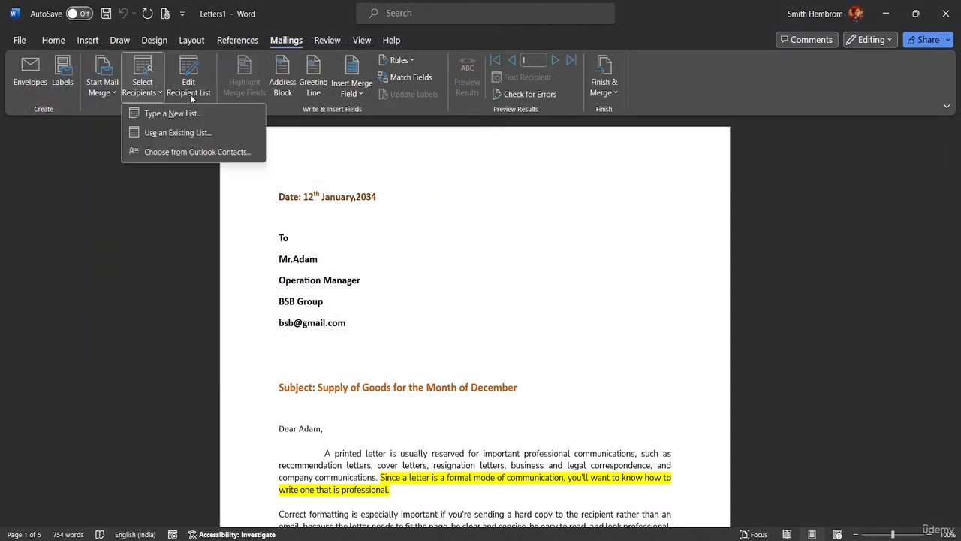
pyautogui.click(190, 97)
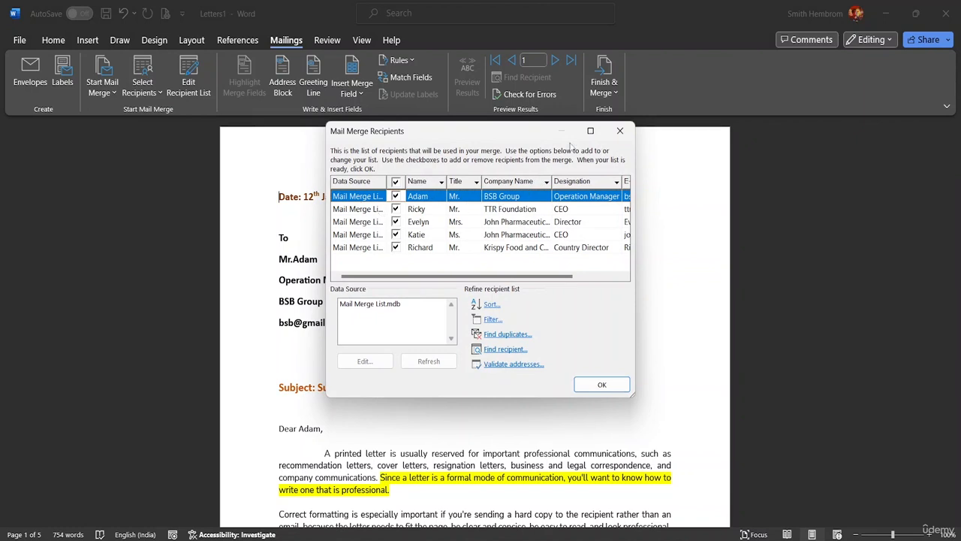
pyautogui.click(619, 131)
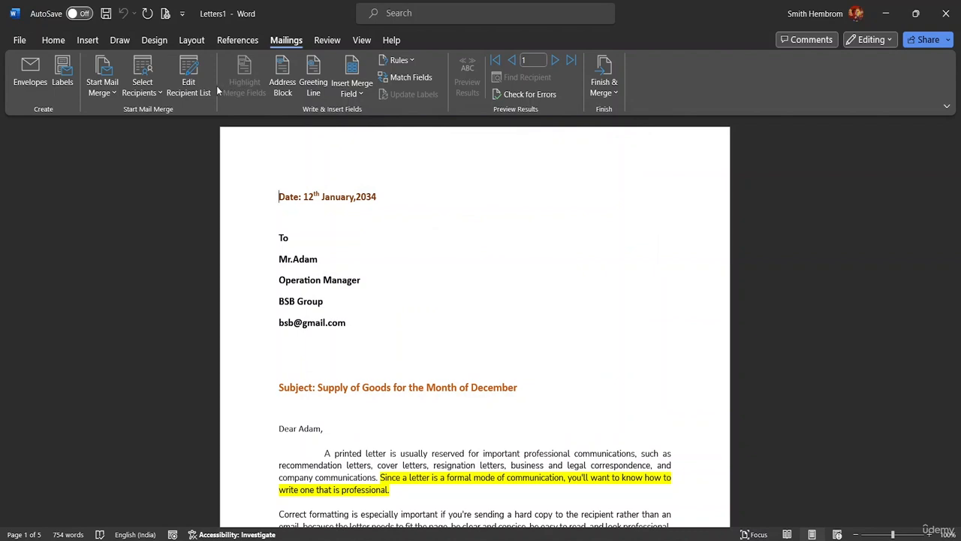
pyautogui.click(202, 89)
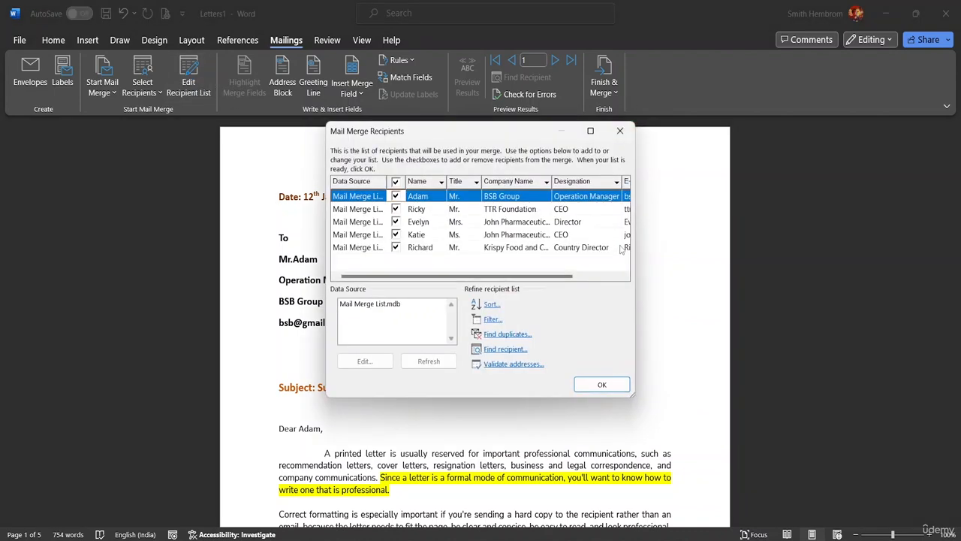
pyautogui.moveTo(536, 276)
pyautogui.mouseDown()
pyautogui.moveTo(614, 272)
pyautogui.moveTo(542, 275)
pyautogui.mouseUp()
pyautogui.click(400, 305)
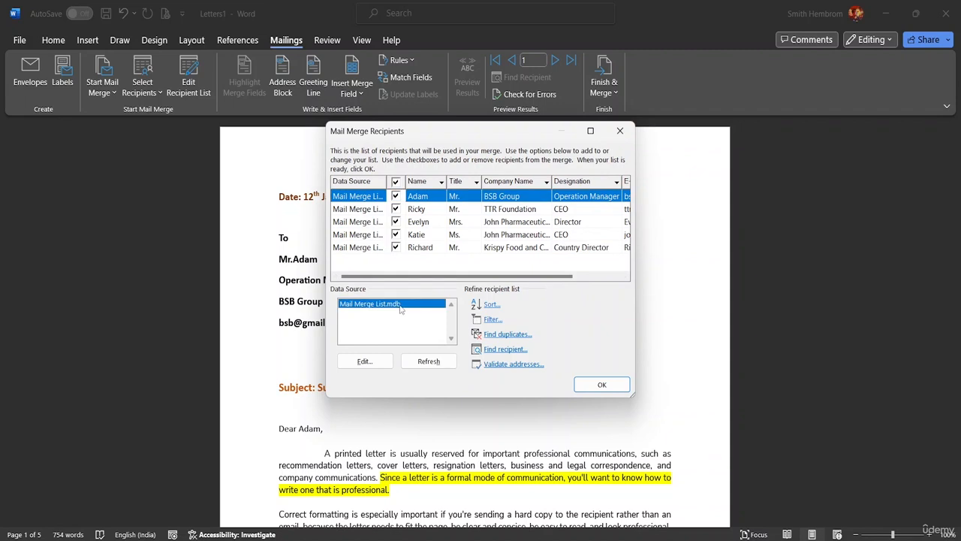
pyautogui.click(370, 362)
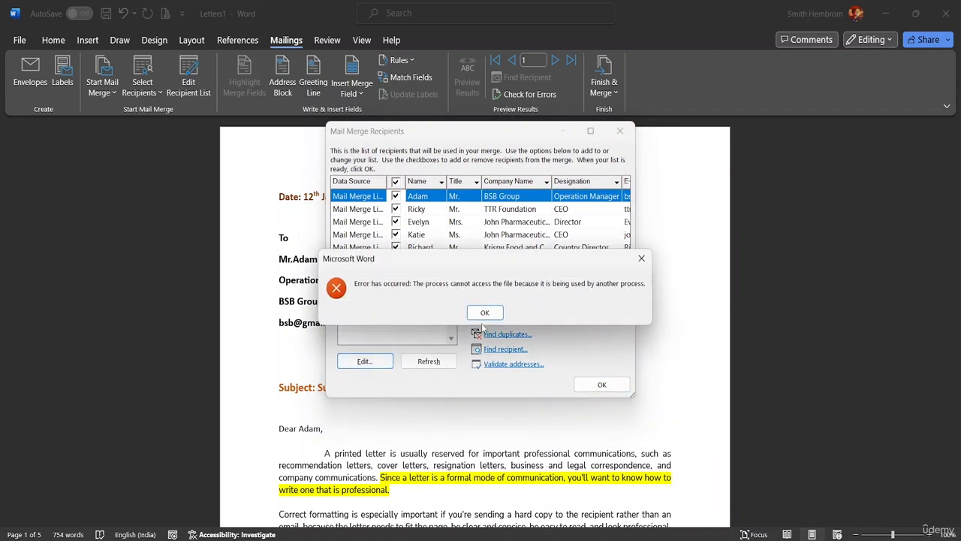
pyautogui.click(482, 316)
pyautogui.doubleClick(378, 306)
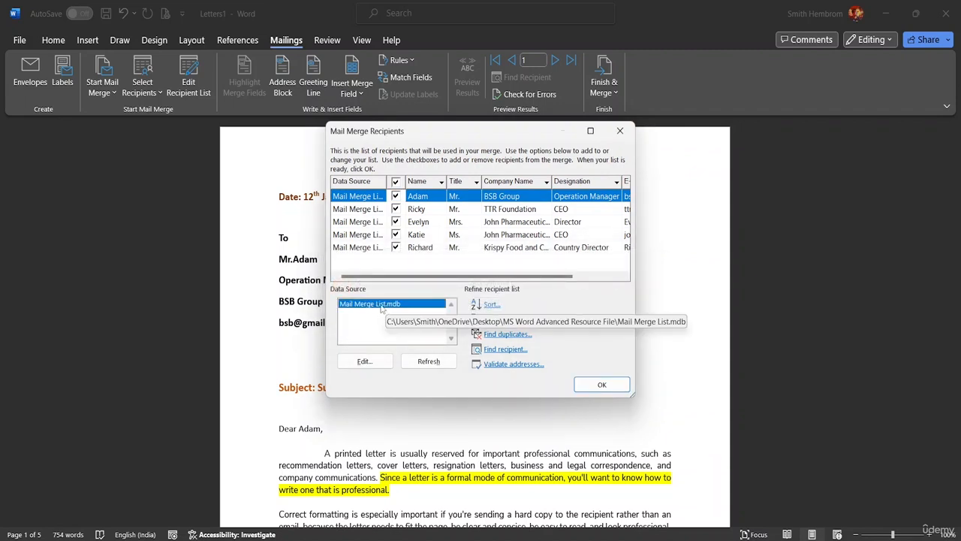
pyautogui.click(484, 316)
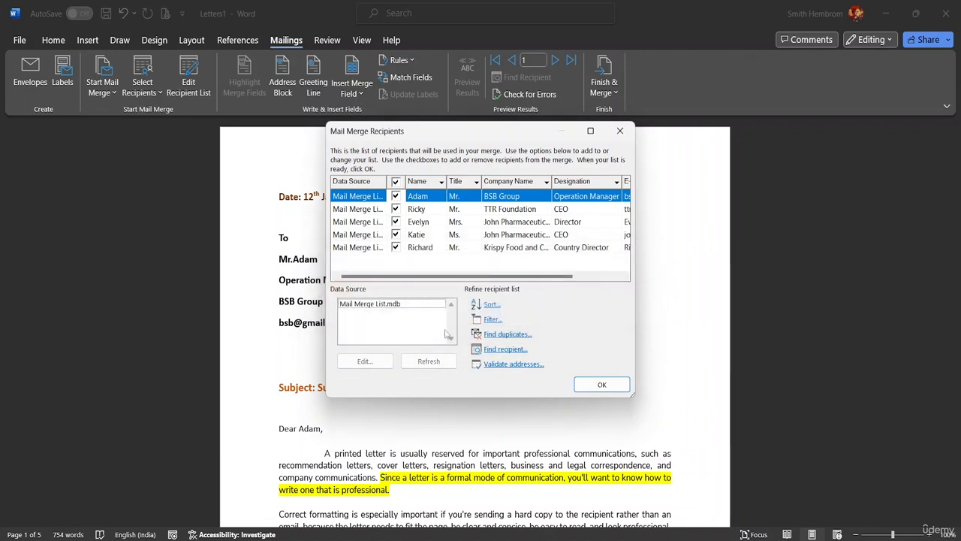
pyautogui.click(411, 306)
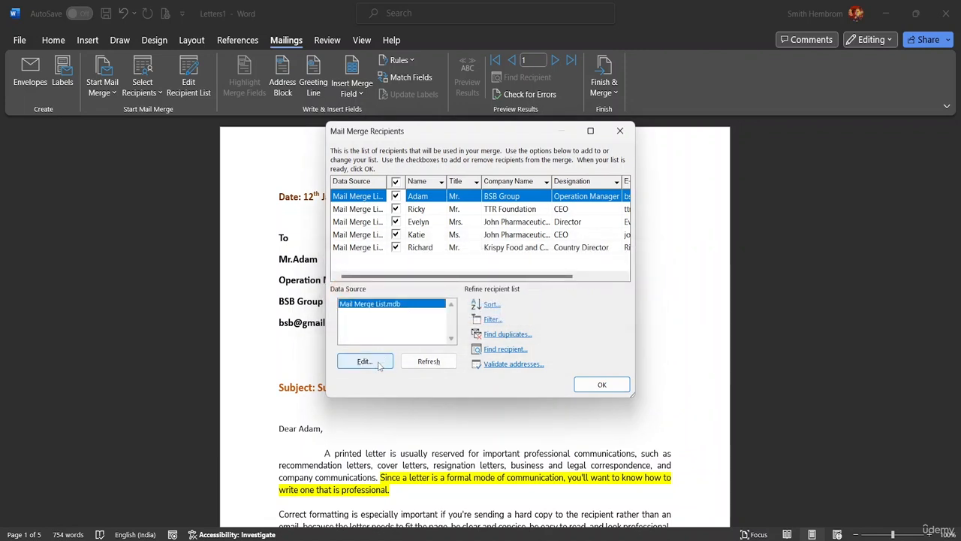
pyautogui.click(379, 362)
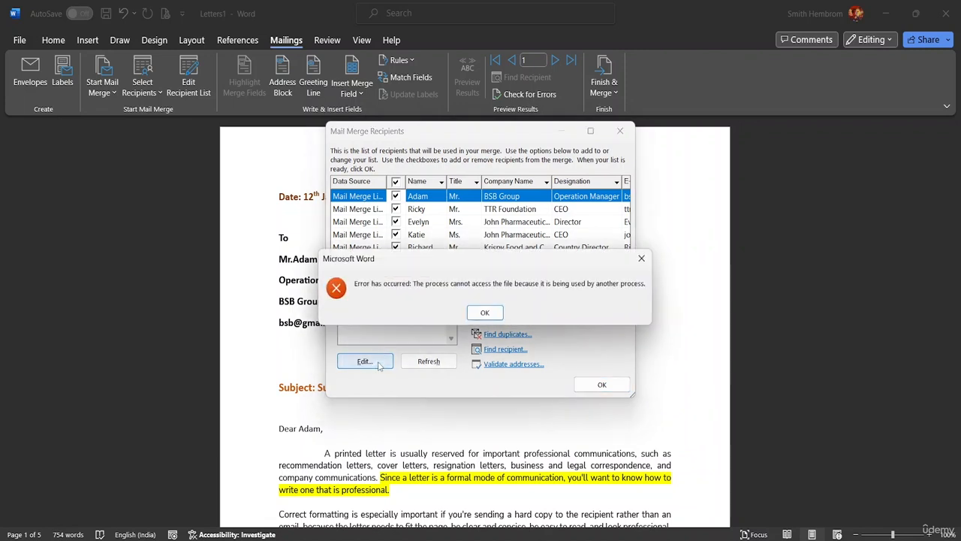
pyautogui.click(484, 312)
# Select and deselect several recipient rows to review the five recipients
pyautogui.click(542, 210)
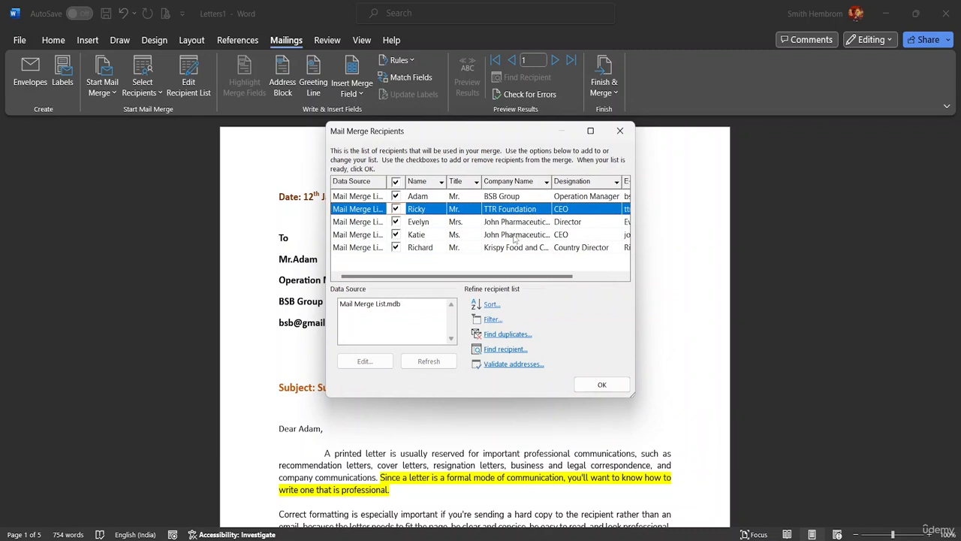
pyautogui.click(517, 235)
pyautogui.click(495, 261)
pyautogui.click(490, 236)
pyautogui.click(454, 199)
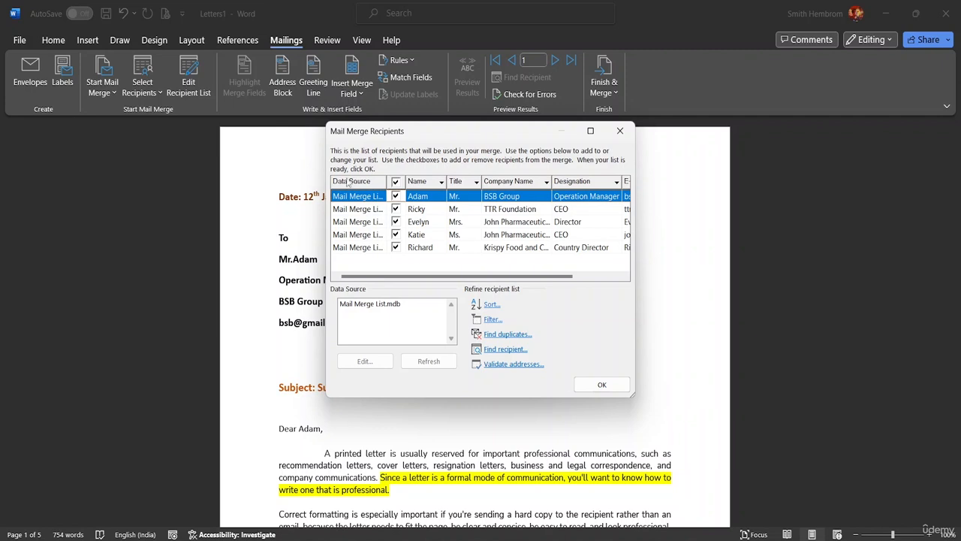
# Check the Company Name filter choices and Filter and Sort settings, then close the recipient list
pyautogui.click(546, 183)
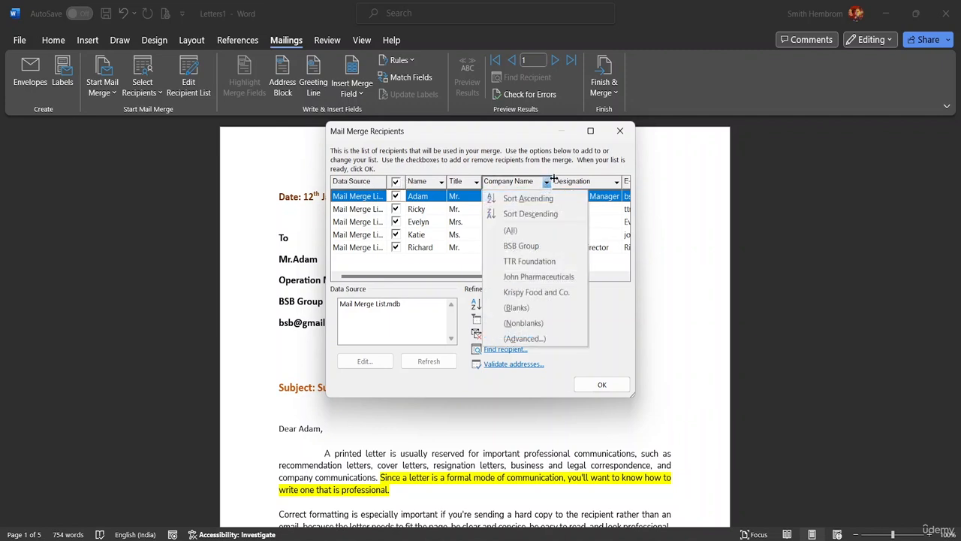
pyautogui.click(554, 177)
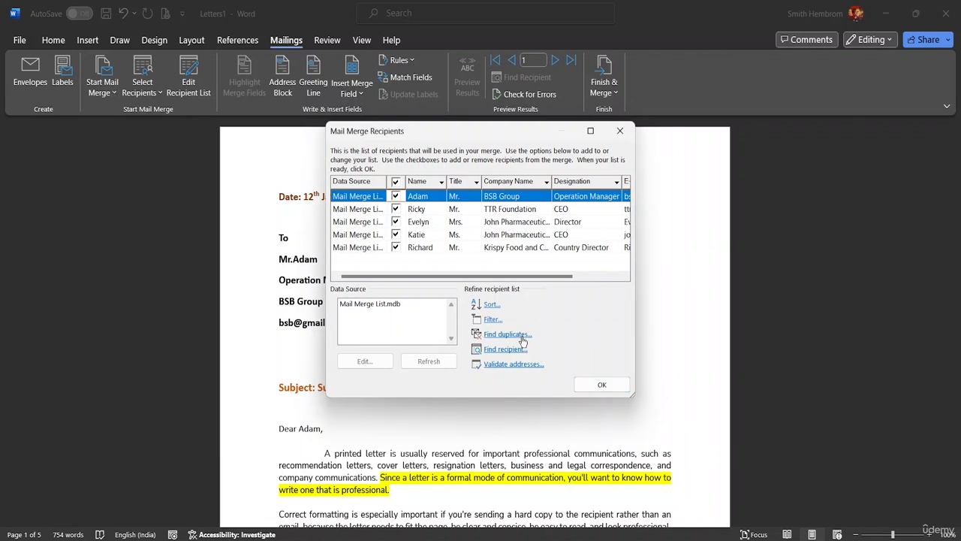
pyautogui.click(491, 322)
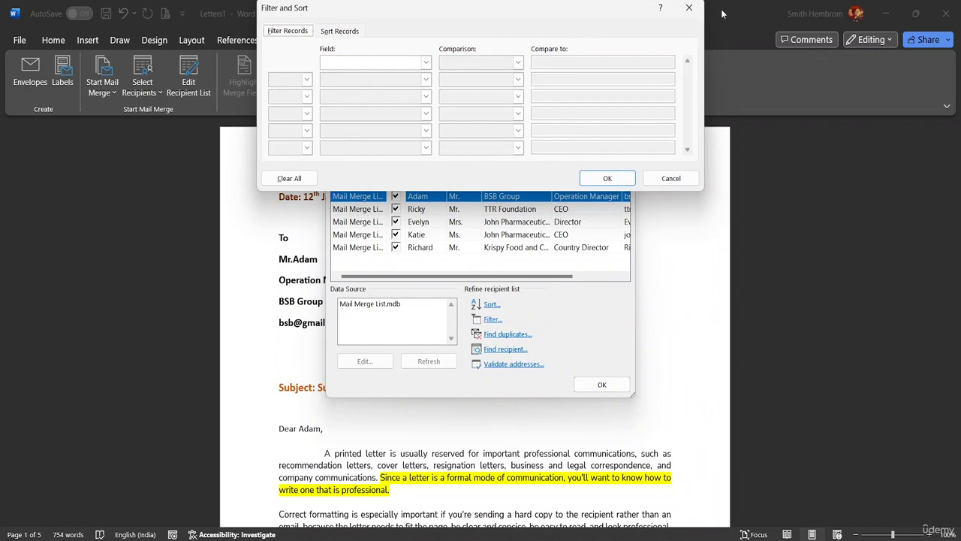
pyautogui.click(689, 7)
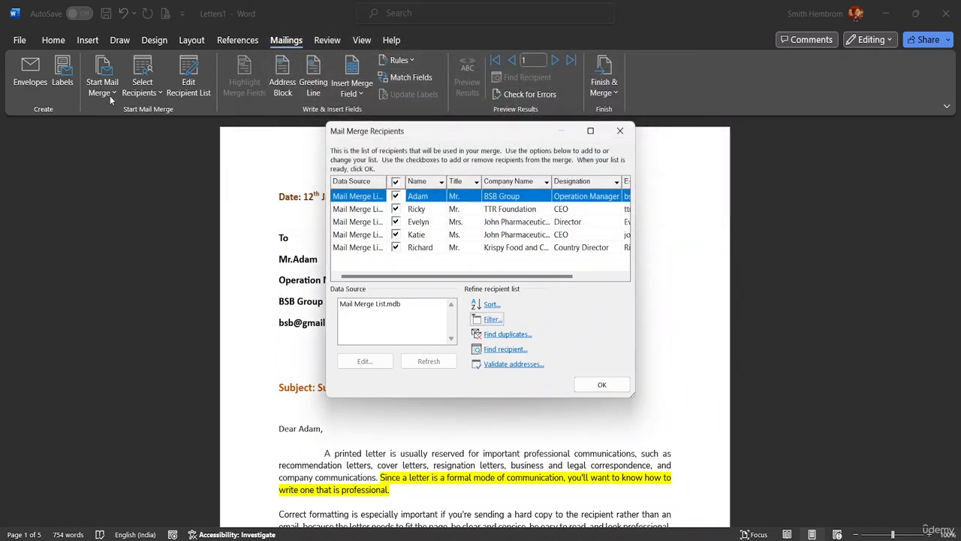
pyautogui.click(608, 384)
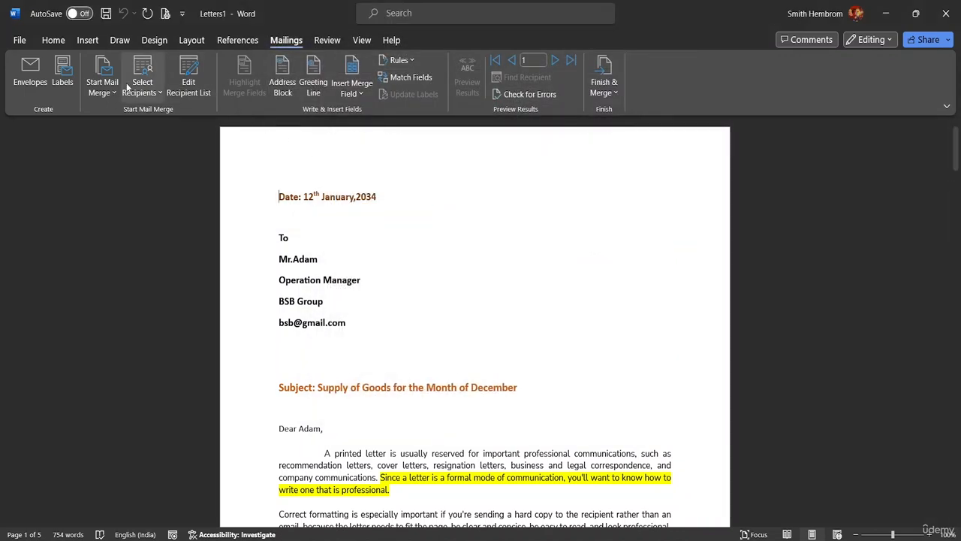
# Insert a «GreetingLine» field in the 'Dear Mr. Randall,' format before the date line
pyautogui.click(103, 85)
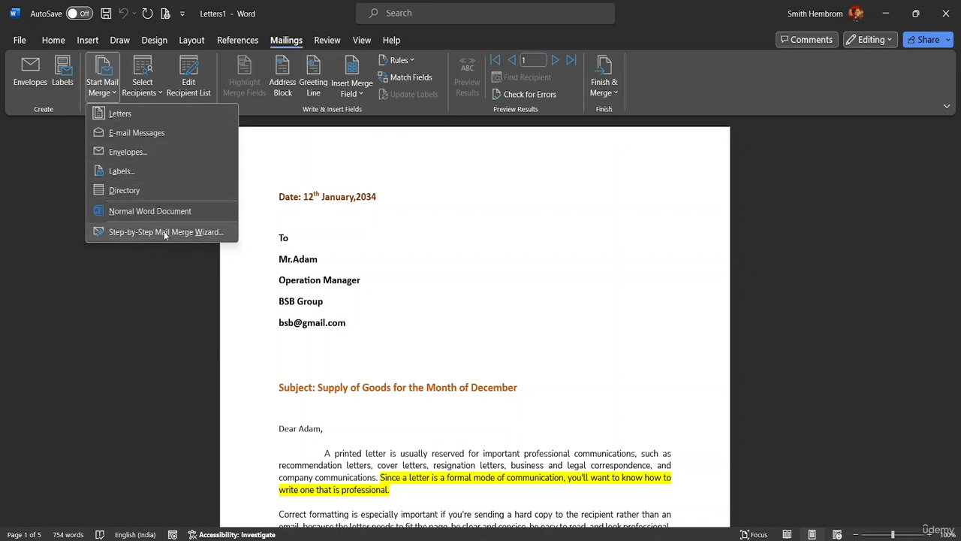
pyautogui.click(309, 128)
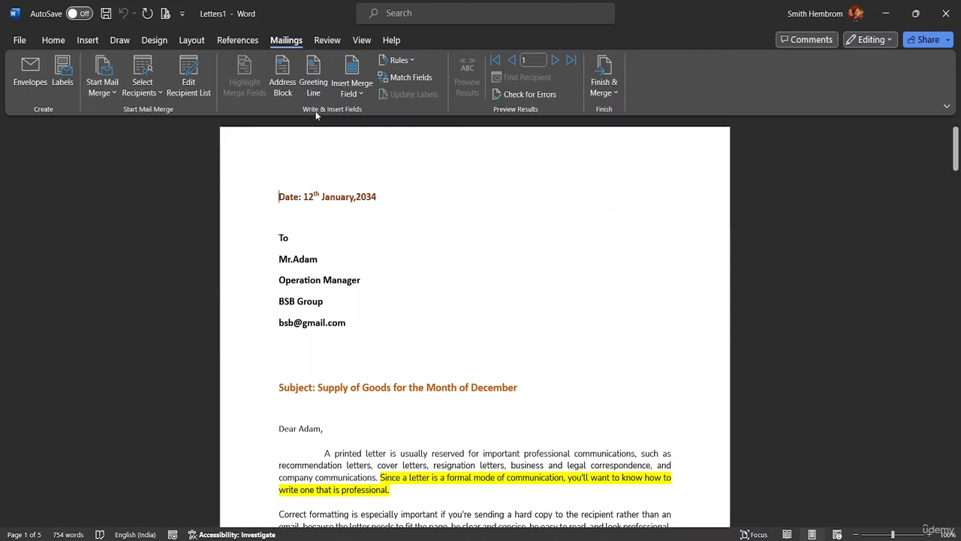
pyautogui.click(315, 91)
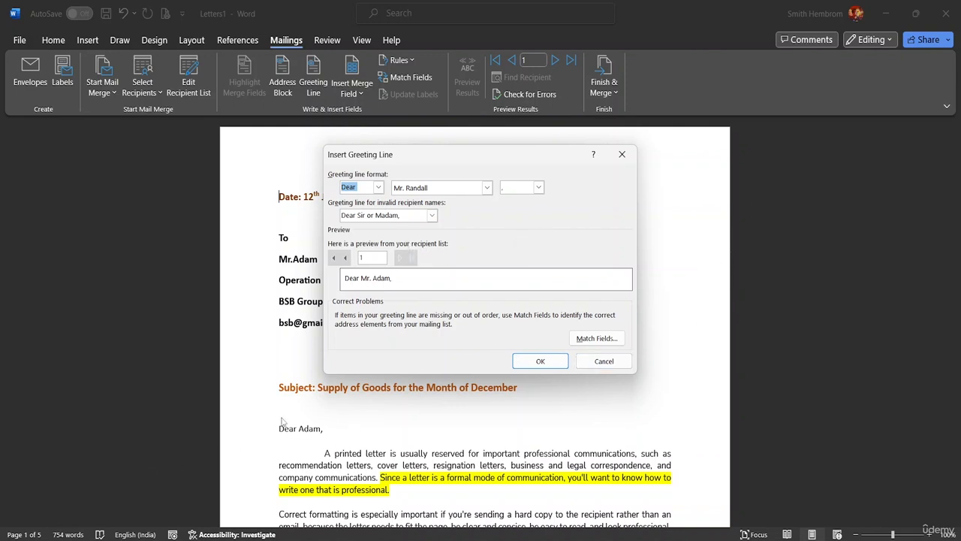
pyautogui.click(541, 361)
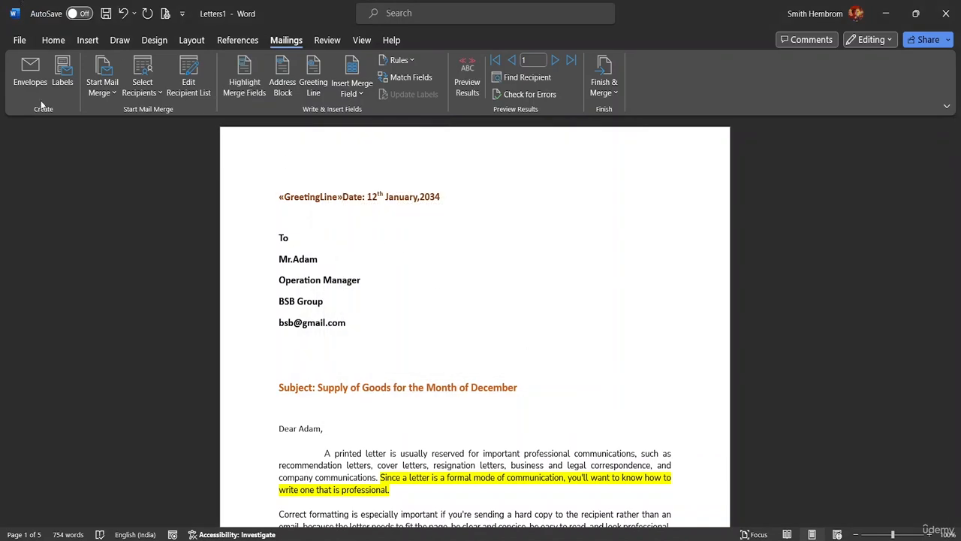
# Save As with file name 'Mail Merge Class' into the MS Word Advanced Resource File folder
pyautogui.click(18, 40)
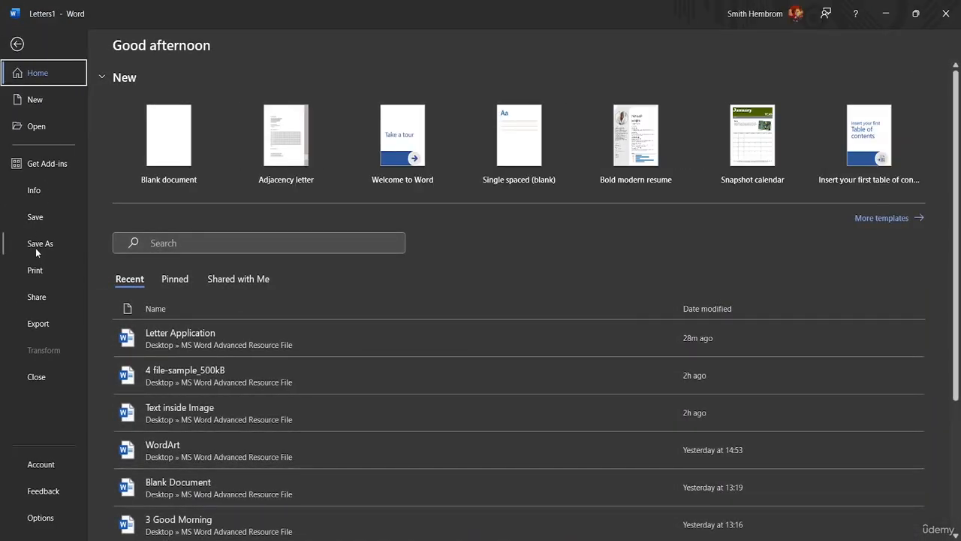
pyautogui.click(35, 247)
pyautogui.click(161, 264)
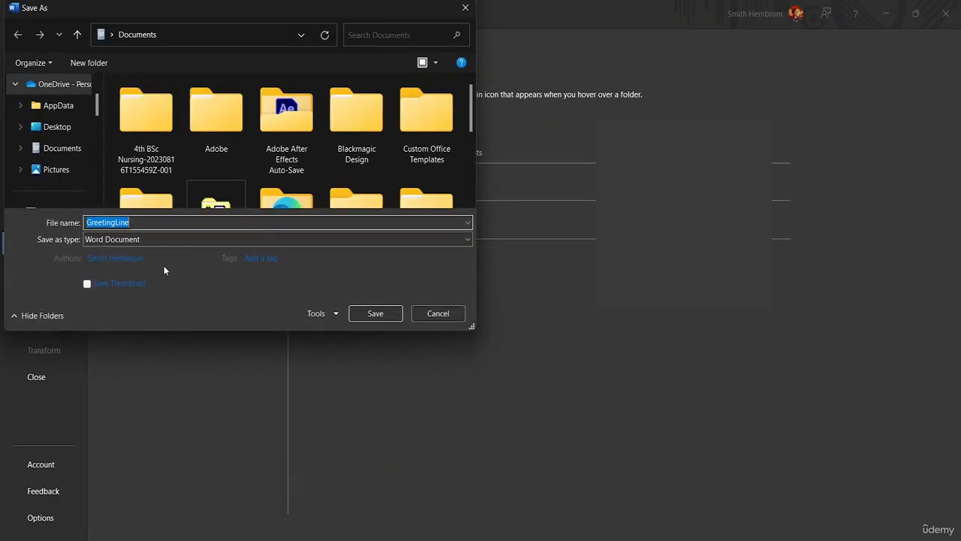
pyautogui.click(153, 226)
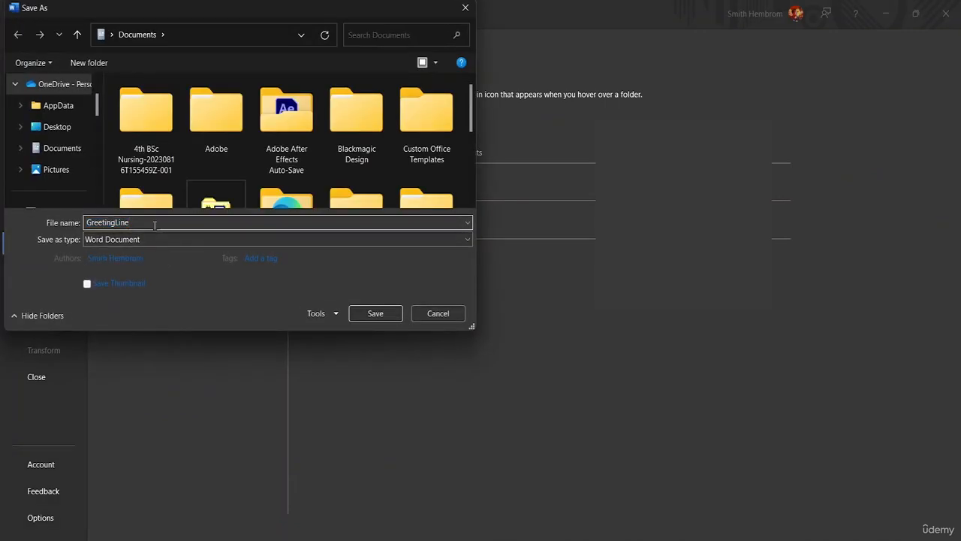
pyautogui.press('BackSpace')
pyautogui.press('BackSpace')
pyautogui.press('BackSpace')
pyautogui.press('BackSpace')
pyautogui.press('BackSpace')
pyautogui.press('BackSpace')
pyautogui.press('BackSpace')
pyautogui.press('BackSpace')
pyautogui.press('BackSpace')
pyautogui.press('BackSpace')
pyautogui.press('BackSpace')
pyautogui.write('Mail Merge')
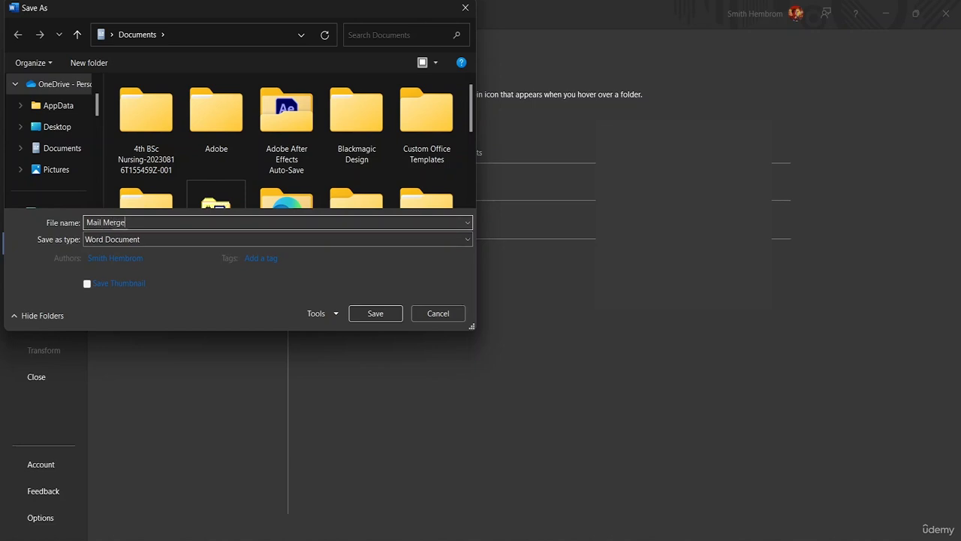
pyautogui.write(' Class')
pyautogui.scroll(-5, 65, 146)
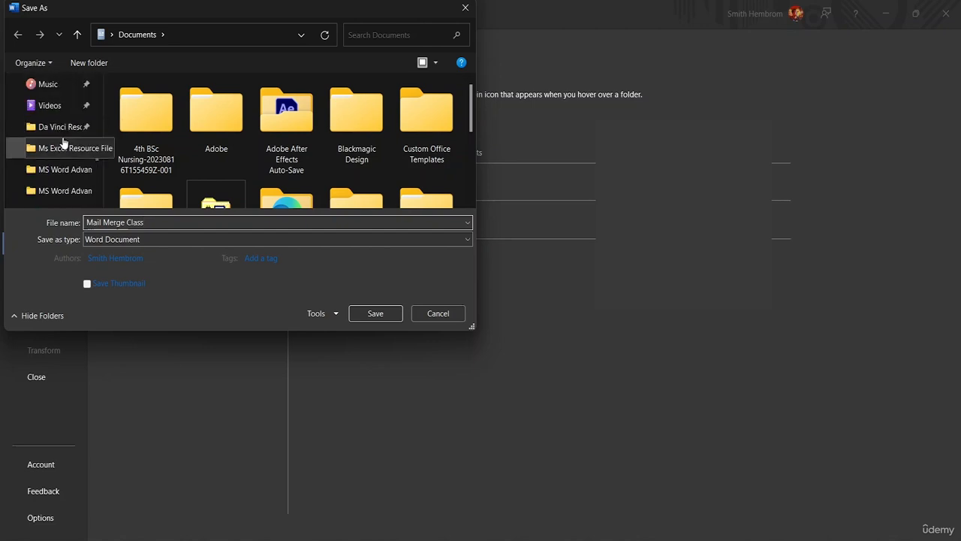
pyautogui.click(55, 172)
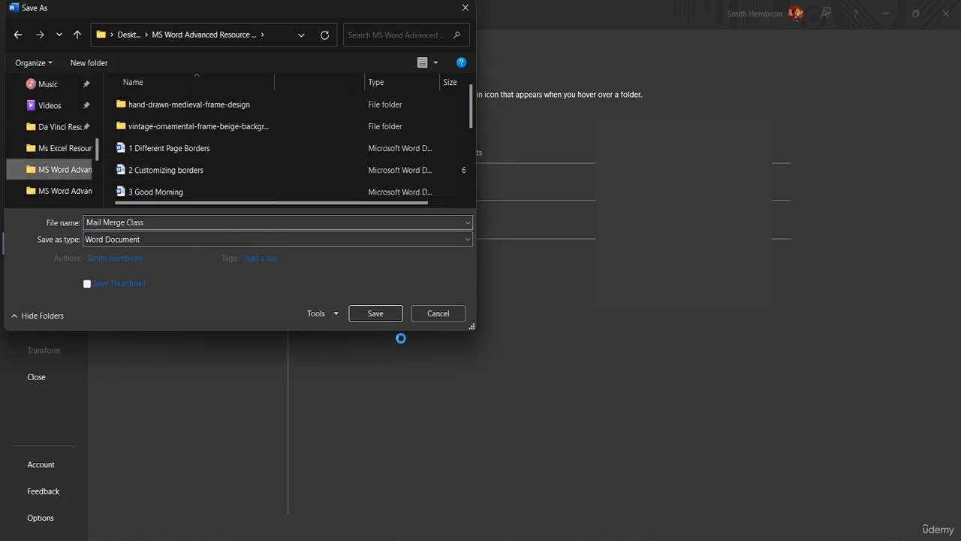
pyautogui.click(386, 313)
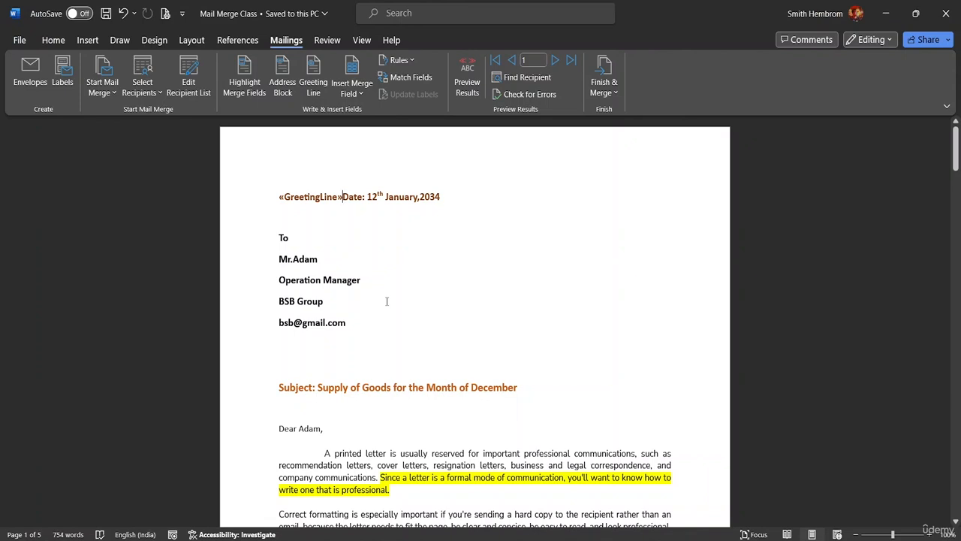
# Delete the «GreetingLine» field before 'Date: 12th January,2034' and resave Mail Merge Class
pyautogui.press('BackSpace')
pyautogui.press('BackSpace')
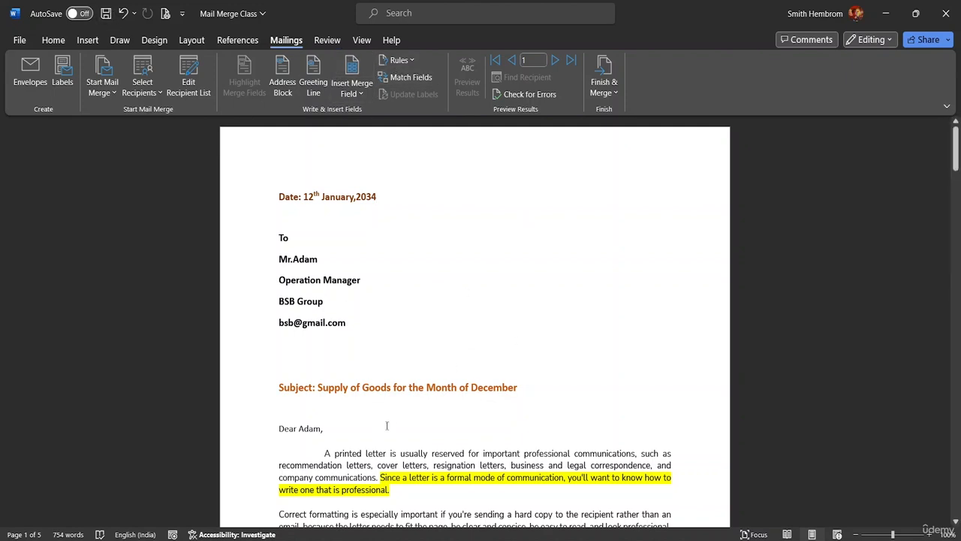
pyautogui.click(106, 13)
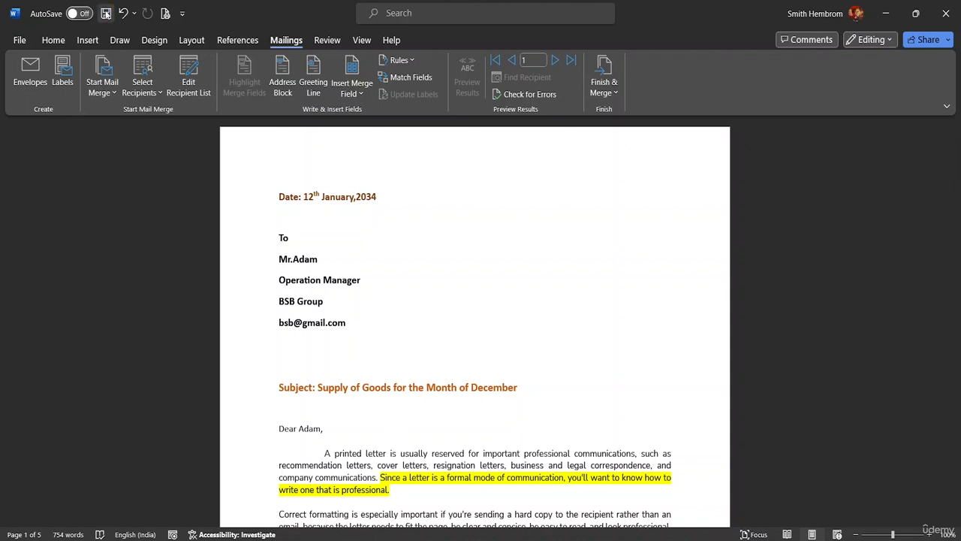